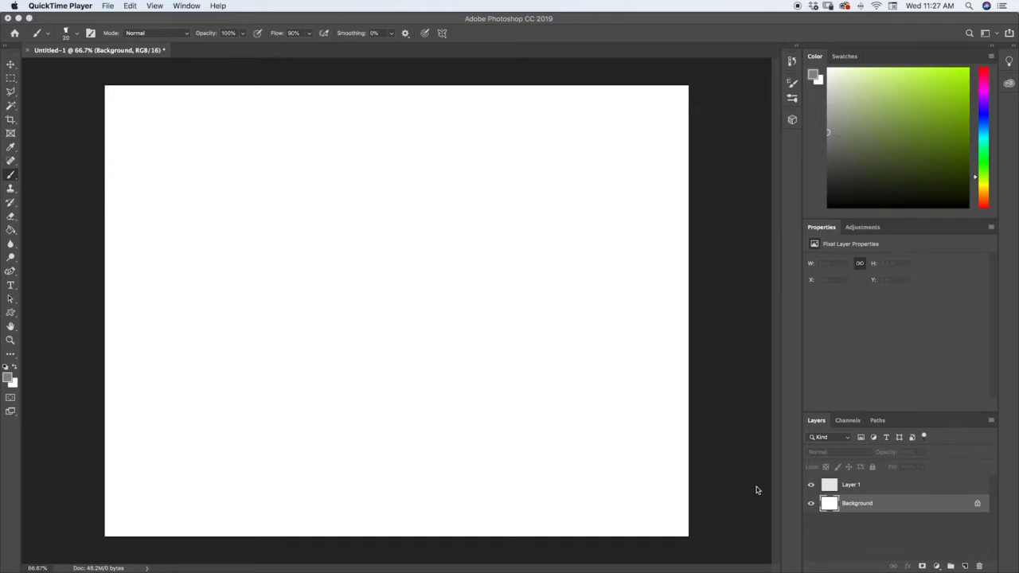
# - Fill the Background layer with a light gray using the Paint Bucket
pyautogui.click(827, 95)
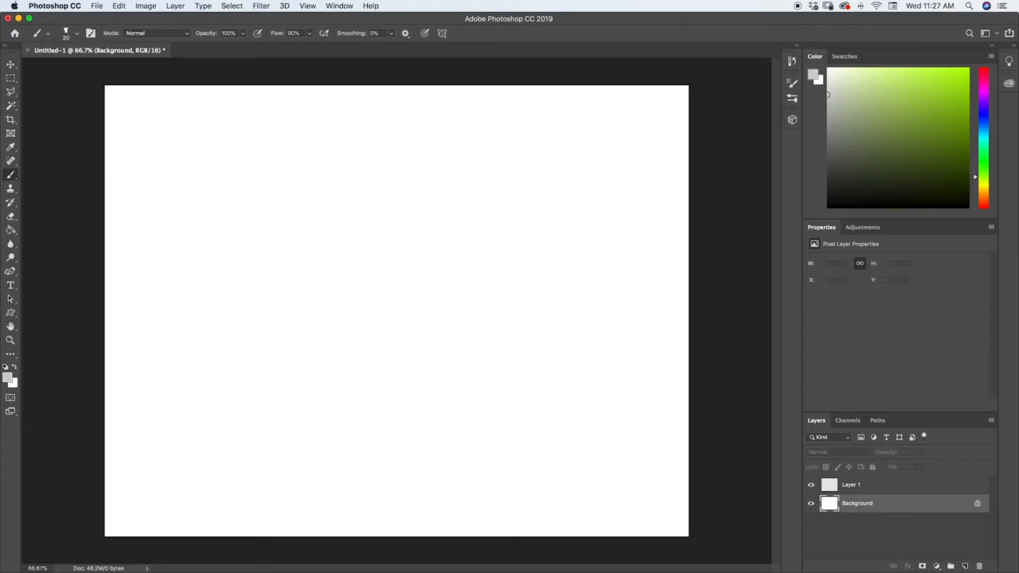
pyautogui.click(10, 230)
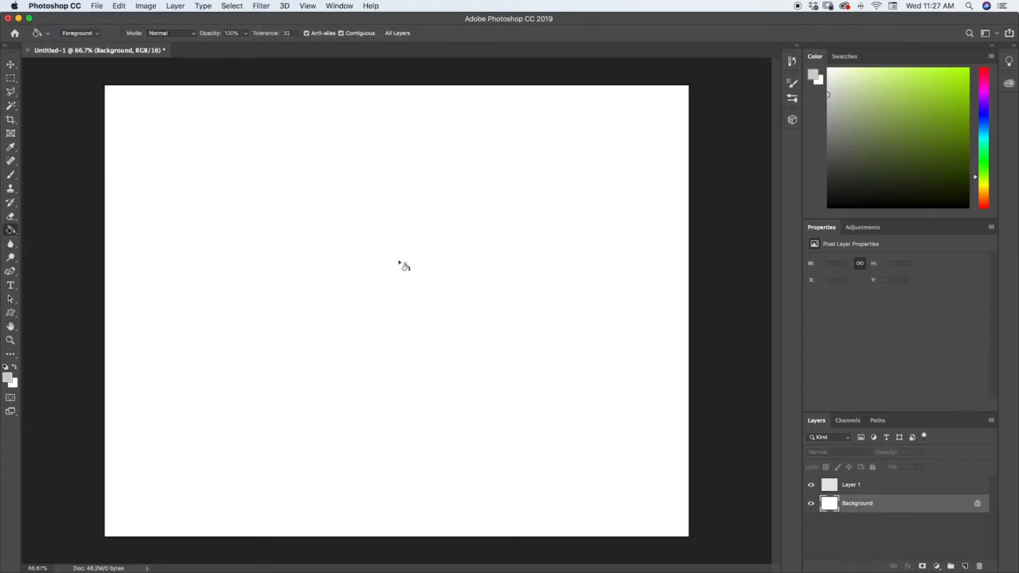
pyautogui.click(404, 267)
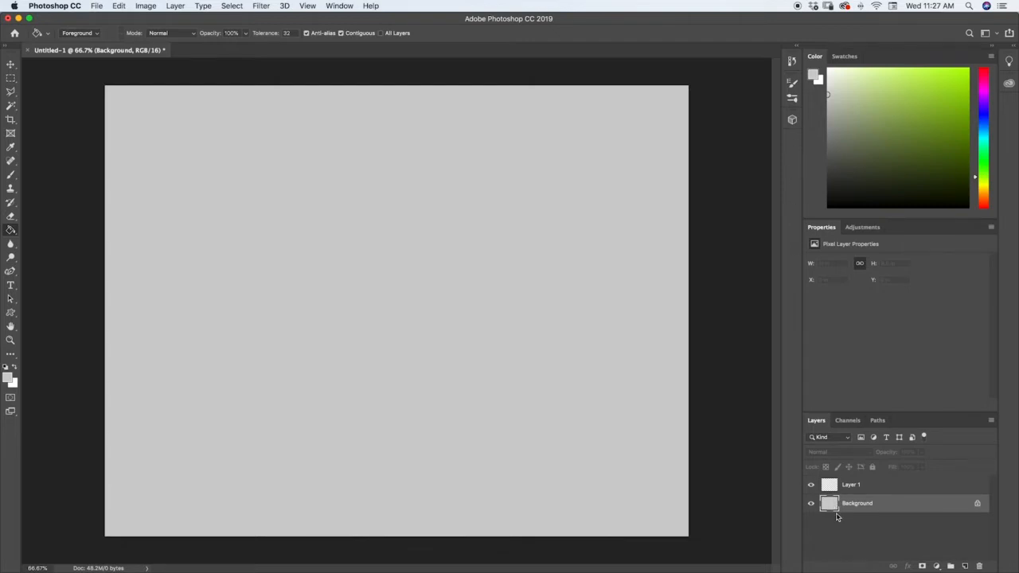
# - Make Layer 1 active, choose the Sketching brush from the Evenant-Concept-Art-Brush-Pack, and undo the test stroke
pyautogui.click(828, 485)
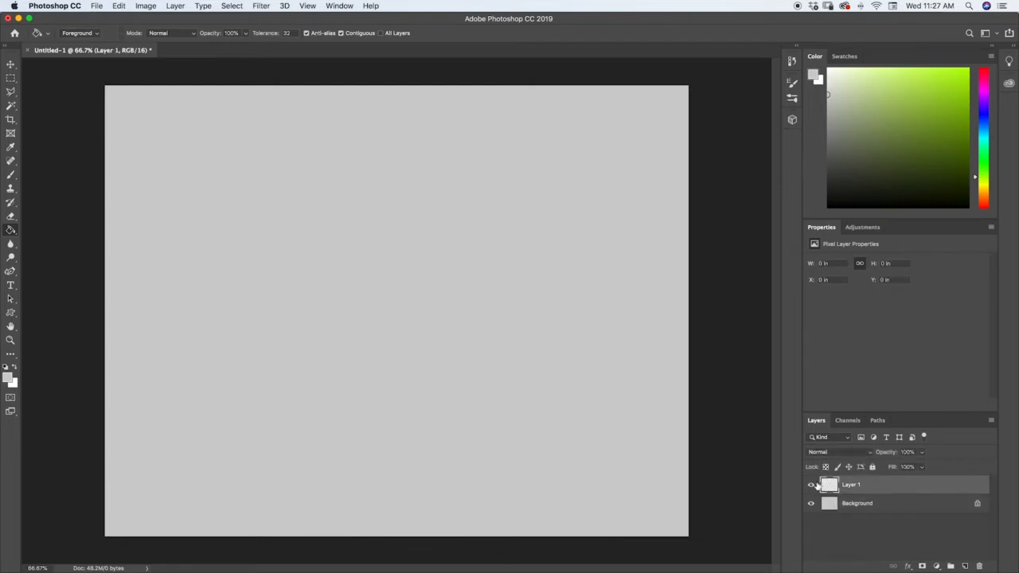
pyautogui.click(791, 97)
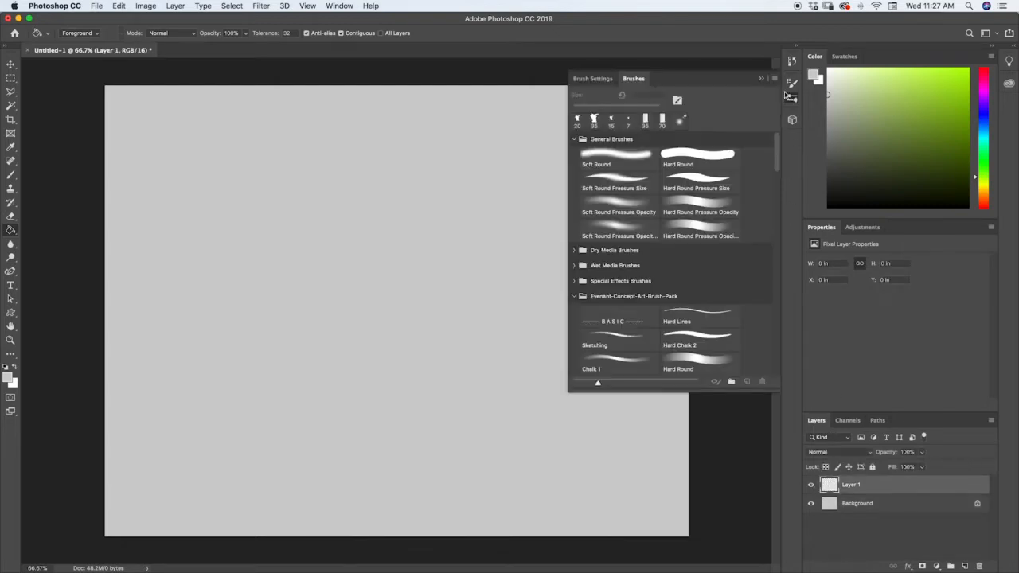
pyautogui.click(628, 333)
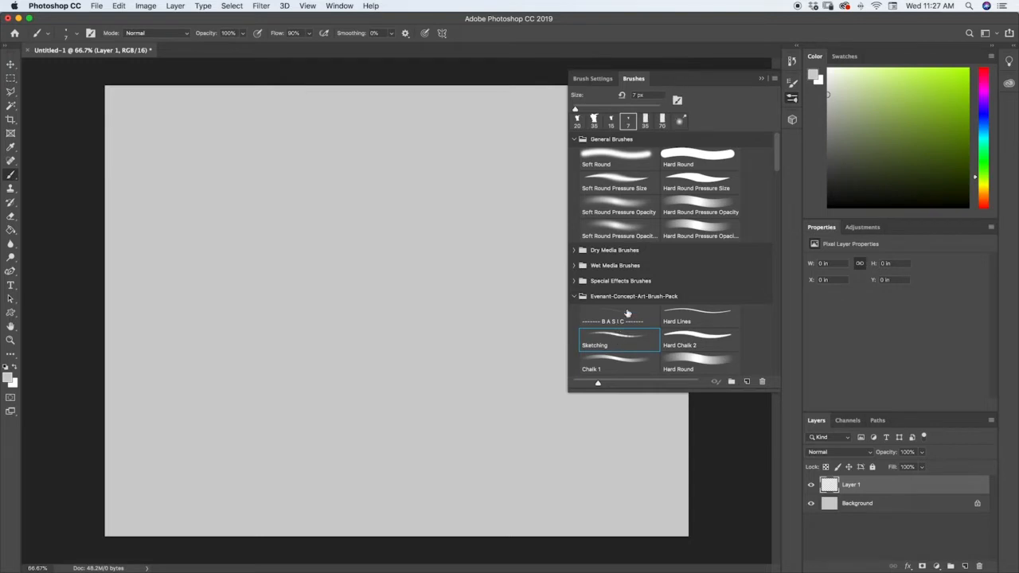
pyautogui.click(761, 78)
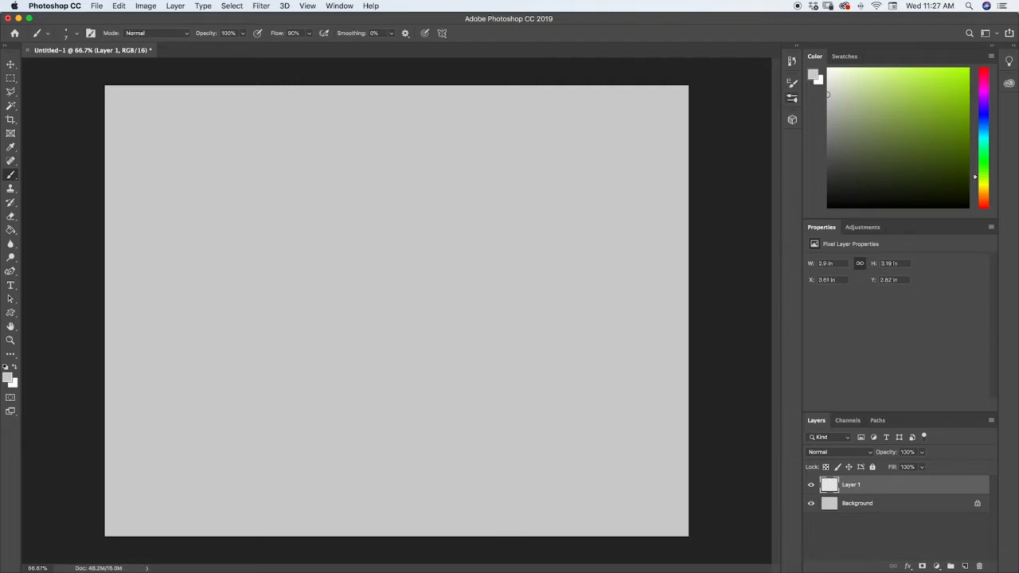
pyautogui.press('super+z')
# - Enlarge the Sketching brush to 35 px and lower its opacity to 45%
pyautogui.press(']')
pyautogui.press(']')
pyautogui.press(']')
pyautogui.press(']')
pyautogui.press(']')
pyautogui.press(']')
pyautogui.press(']')
pyautogui.press(']')
pyautogui.press(']')
pyautogui.click(242, 32)
pyautogui.moveTo(243, 45); pyautogui.dragTo(216, 47)
# - Set the foreground color to a saturated orange-brown, undoing the test strokes made on the canvas
pyautogui.moveTo(836, 145)
pyautogui.mouseDown()
pyautogui.moveTo(816, 145)
pyautogui.moveTo(804, 172)
pyautogui.moveTo(813, 169)
pyautogui.mouseUp()
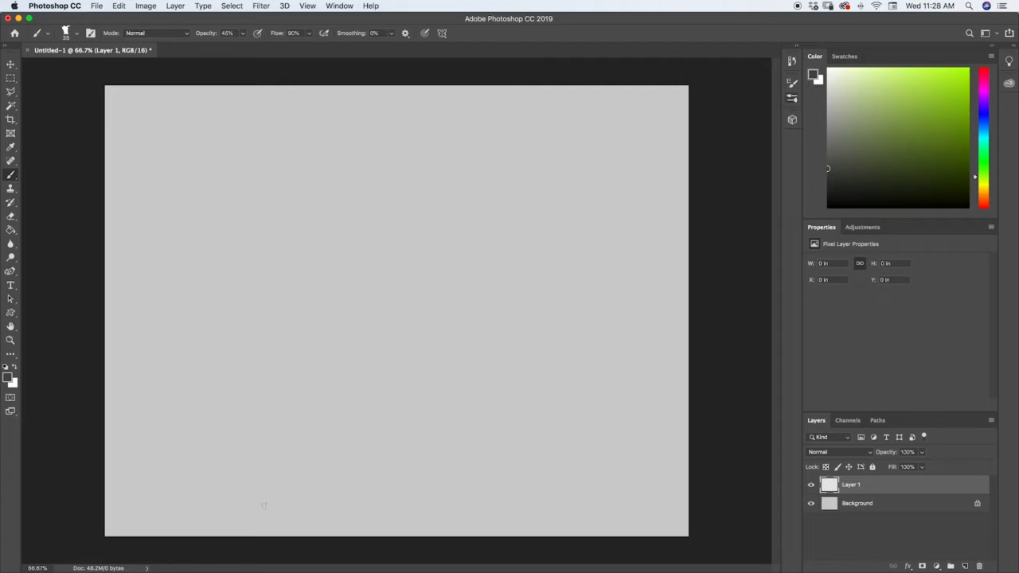
pyautogui.click(983, 195)
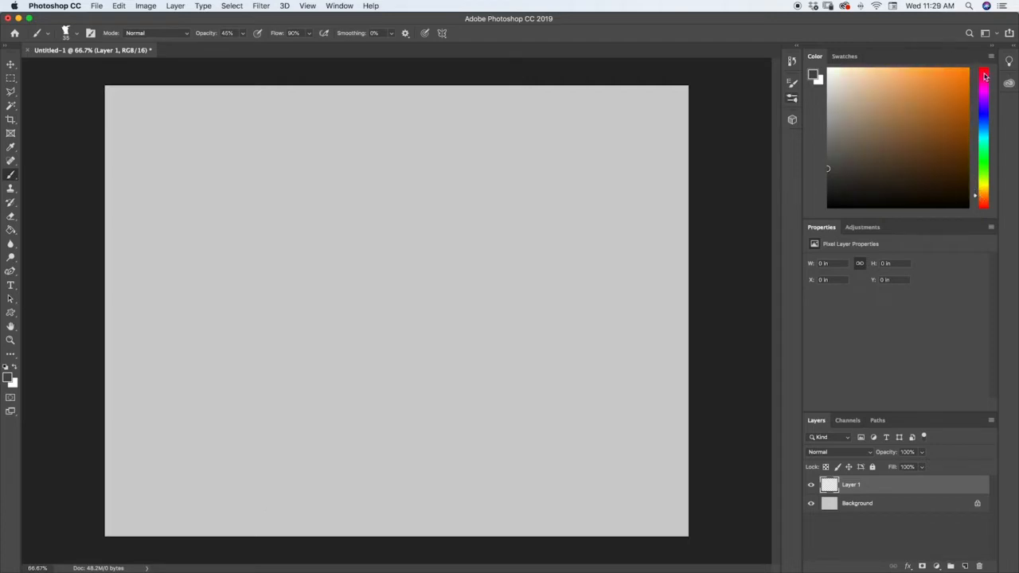
pyautogui.click(876, 106)
pyautogui.click(872, 137)
pyautogui.click(874, 145)
pyautogui.moveTo(415, 247)
pyautogui.mouseDown()
pyautogui.moveTo(402, 246)
pyautogui.moveTo(455, 284)
pyautogui.moveTo(464, 322)
pyautogui.moveTo(432, 241)
pyautogui.moveTo(478, 270)
pyautogui.moveTo(338, 283)
pyautogui.mouseUp()
pyautogui.press('super+z')
pyautogui.click(920, 144)
pyautogui.press('super+z')
# - Sketch a wide central mound rising from the canvas's lower edge, with a rounded crest and a slope falling to the lower right
pyautogui.moveTo(212, 532)
pyautogui.mouseDown()
pyautogui.moveTo(275, 450)
pyautogui.moveTo(213, 532)
pyautogui.mouseUp()
pyautogui.moveTo(342, 432); pyautogui.dragTo(440, 424)
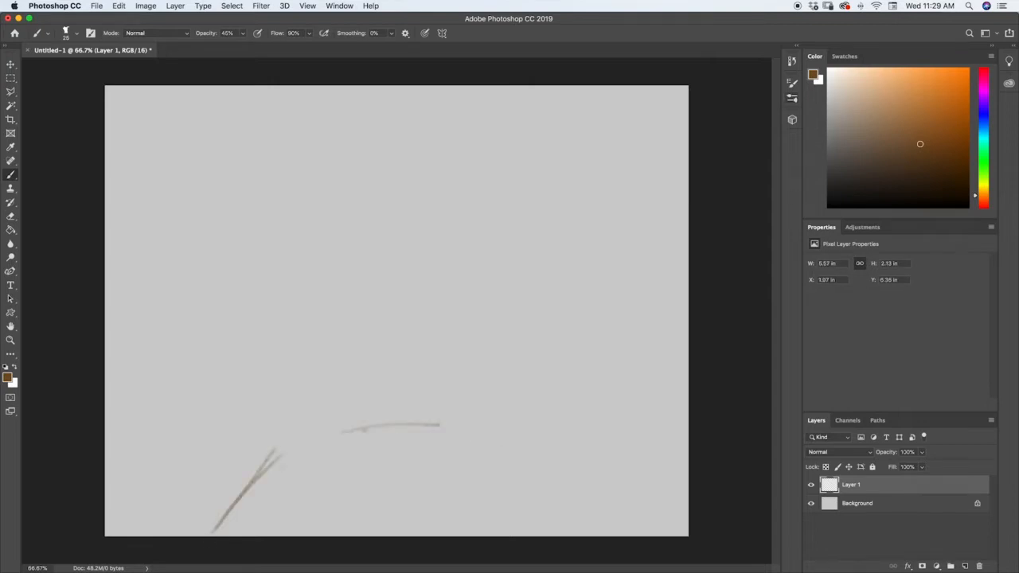
pyautogui.moveTo(227, 510)
pyautogui.mouseDown()
pyautogui.moveTo(330, 390)
pyautogui.moveTo(326, 415)
pyautogui.moveTo(489, 415)
pyautogui.mouseUp()
pyautogui.moveTo(241, 491); pyautogui.dragTo(333, 411)
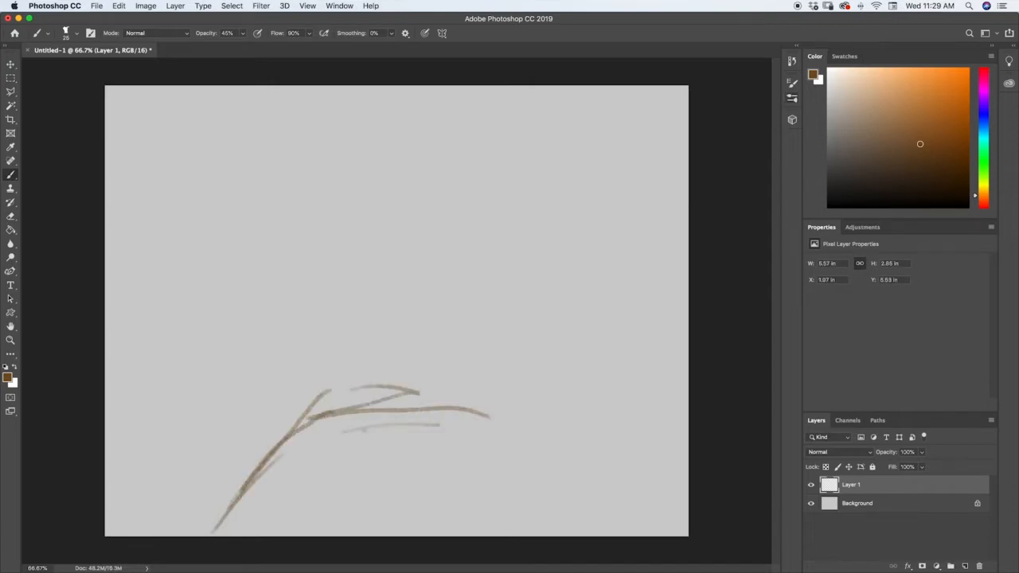
pyautogui.moveTo(225, 514)
pyautogui.mouseDown()
pyautogui.moveTo(455, 406)
pyautogui.moveTo(545, 454)
pyautogui.moveTo(561, 480)
pyautogui.moveTo(499, 480)
pyautogui.mouseUp()
pyautogui.moveTo(553, 481); pyautogui.dragTo(631, 537)
# - Sketch a smaller peaked hill left of the central mound and a faint contour across the mound's lower part
pyautogui.moveTo(579, 487)
pyautogui.mouseDown()
pyautogui.moveTo(497, 488)
pyautogui.moveTo(270, 457)
pyautogui.moveTo(231, 471)
pyautogui.moveTo(239, 444)
pyautogui.moveTo(197, 417)
pyautogui.mouseUp()
pyautogui.moveTo(257, 453); pyautogui.dragTo(164, 398)
pyautogui.moveTo(163, 398)
pyautogui.mouseDown()
pyautogui.moveTo(134, 450)
pyautogui.moveTo(118, 531)
pyautogui.mouseUp()
pyautogui.moveTo(147, 440)
pyautogui.mouseDown()
pyautogui.moveTo(121, 530)
pyautogui.moveTo(131, 507)
pyautogui.moveTo(117, 534)
pyautogui.mouseUp()
pyautogui.moveTo(129, 495)
pyautogui.mouseDown()
pyautogui.moveTo(234, 441)
pyautogui.moveTo(343, 453)
pyautogui.mouseUp()
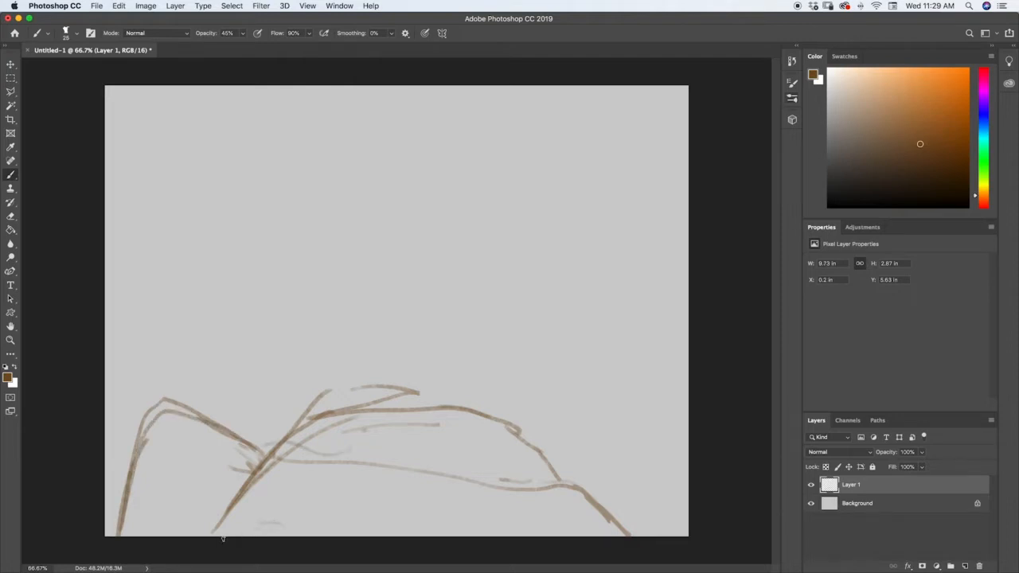
# - Sketch a low hill at the canvas's right edge and light ground marks at the mound's foot
pyautogui.moveTo(232, 533); pyautogui.dragTo(287, 512)
pyautogui.moveTo(594, 505); pyautogui.dragTo(627, 482)
pyautogui.moveTo(565, 481); pyautogui.dragTo(613, 460)
pyautogui.moveTo(593, 483)
pyautogui.mouseDown()
pyautogui.moveTo(613, 460)
pyautogui.moveTo(689, 486)
pyautogui.mouseUp()
pyautogui.moveTo(572, 483); pyautogui.dragTo(642, 460)
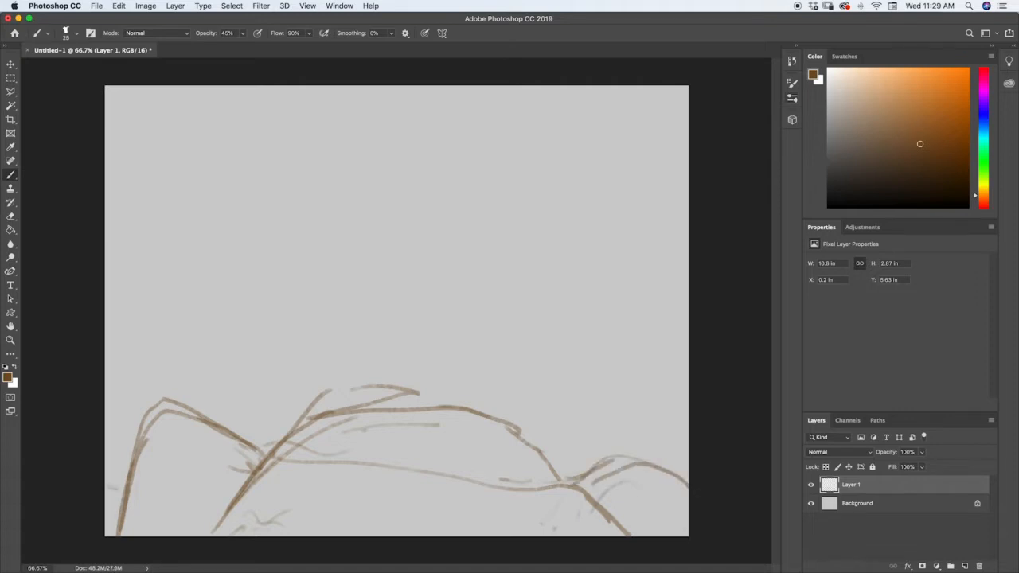
# - Add a short shape at the canvas's left edge and strengthen the lines along the central mound's crest
pyautogui.moveTo(120, 488)
pyautogui.mouseDown()
pyautogui.moveTo(103, 481)
pyautogui.moveTo(123, 477)
pyautogui.mouseUp()
pyautogui.moveTo(401, 397); pyautogui.dragTo(449, 394)
pyautogui.moveTo(344, 396)
pyautogui.mouseDown()
pyautogui.moveTo(393, 385)
pyautogui.moveTo(491, 408)
pyautogui.mouseUp()
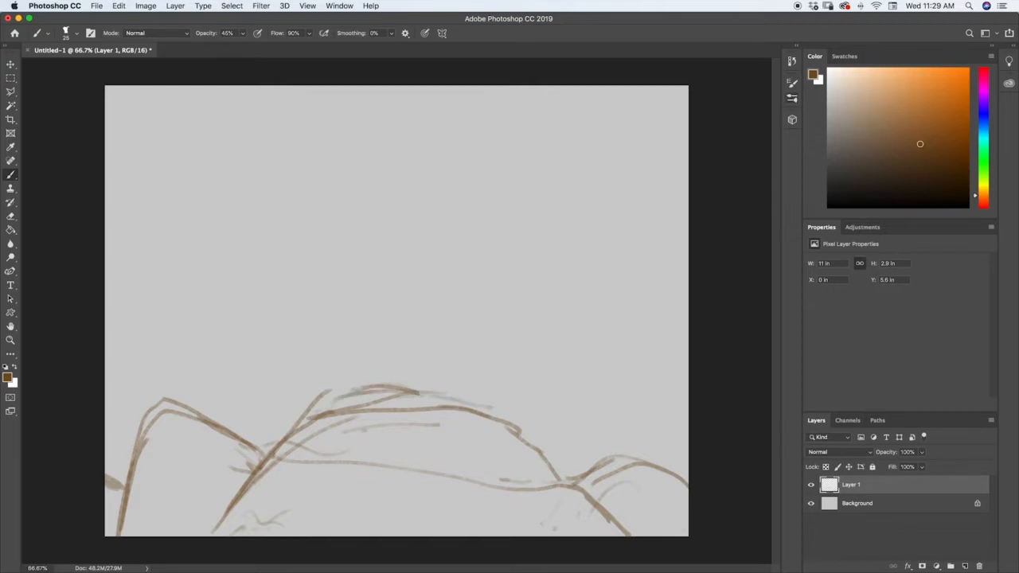
# - Sketch a small rabbit with two upright ears on the mound's crest, with rounded shapes and ground strokes around it
pyautogui.moveTo(420, 393)
pyautogui.mouseDown()
pyautogui.moveTo(446, 396)
pyautogui.moveTo(422, 382)
pyautogui.moveTo(427, 403)
pyautogui.moveTo(404, 395)
pyautogui.moveTo(422, 376)
pyautogui.moveTo(400, 337)
pyautogui.moveTo(428, 341)
pyautogui.moveTo(430, 363)
pyautogui.mouseUp()
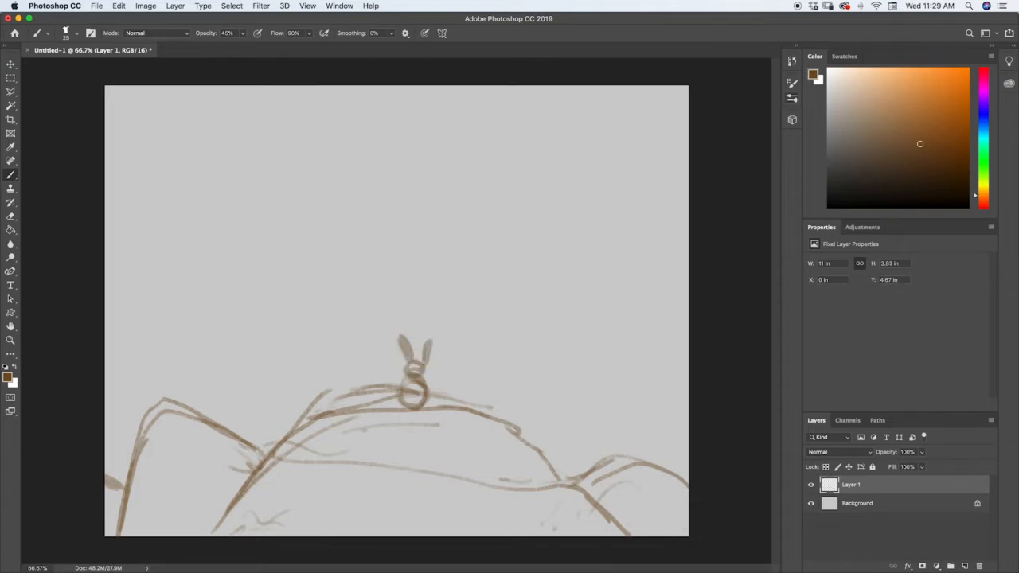
pyautogui.moveTo(409, 398)
pyautogui.mouseDown()
pyautogui.moveTo(418, 402)
pyautogui.moveTo(400, 411)
pyautogui.moveTo(429, 403)
pyautogui.moveTo(426, 386)
pyautogui.moveTo(418, 396)
pyautogui.moveTo(387, 385)
pyautogui.moveTo(398, 375)
pyautogui.moveTo(387, 378)
pyautogui.moveTo(398, 388)
pyautogui.moveTo(388, 405)
pyautogui.moveTo(374, 376)
pyautogui.moveTo(357, 386)
pyautogui.moveTo(394, 407)
pyautogui.moveTo(441, 386)
pyautogui.moveTo(452, 409)
pyautogui.moveTo(456, 389)
pyautogui.mouseUp()
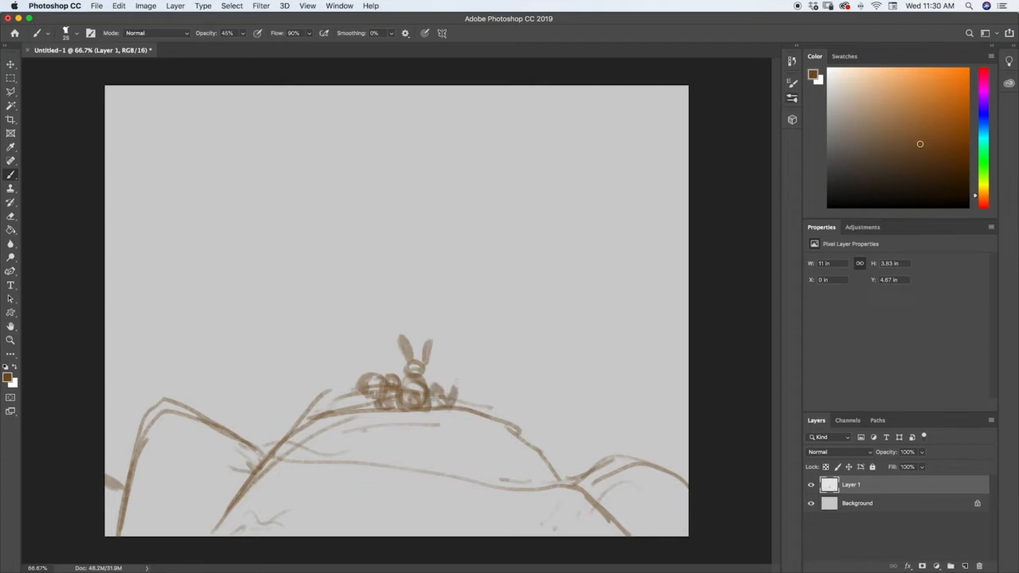
pyautogui.moveTo(361, 398)
pyautogui.mouseDown()
pyautogui.moveTo(373, 403)
pyautogui.moveTo(342, 414)
pyautogui.moveTo(347, 421)
pyautogui.moveTo(358, 412)
pyautogui.mouseUp()
pyautogui.rightClick(430, 367)
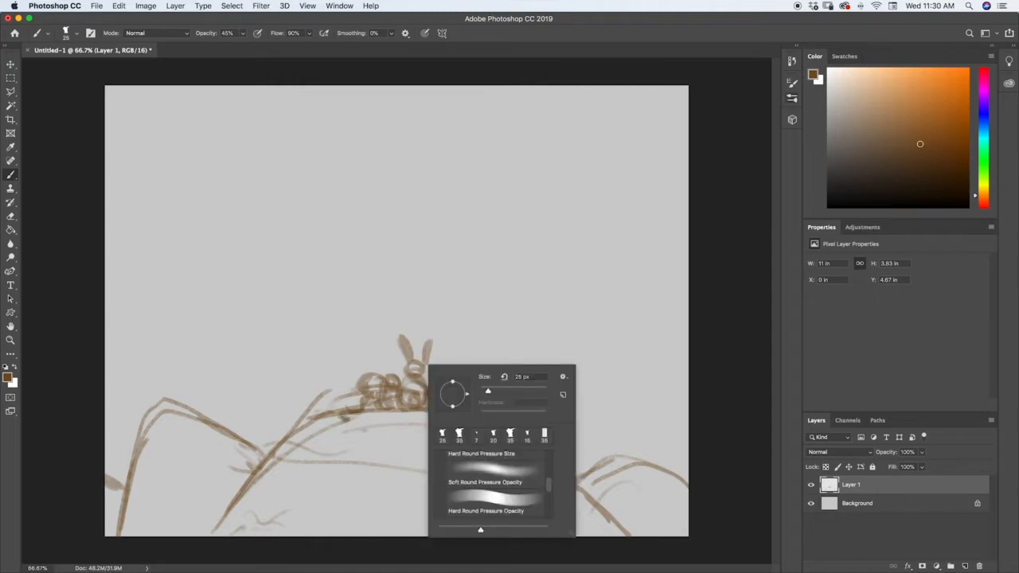
pyautogui.press('Escape')
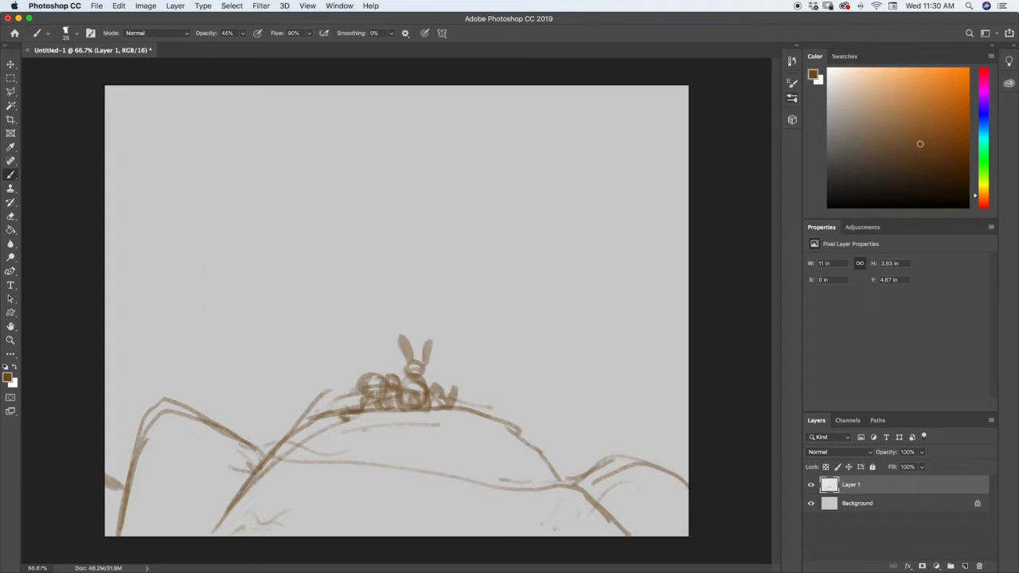
# - Sketch two tall tree trunks with near-vertical lines on the left side of the scene
pyautogui.moveTo(158, 534); pyautogui.dragTo(163, 142)
pyautogui.moveTo(147, 533); pyautogui.dragTo(152, 431)
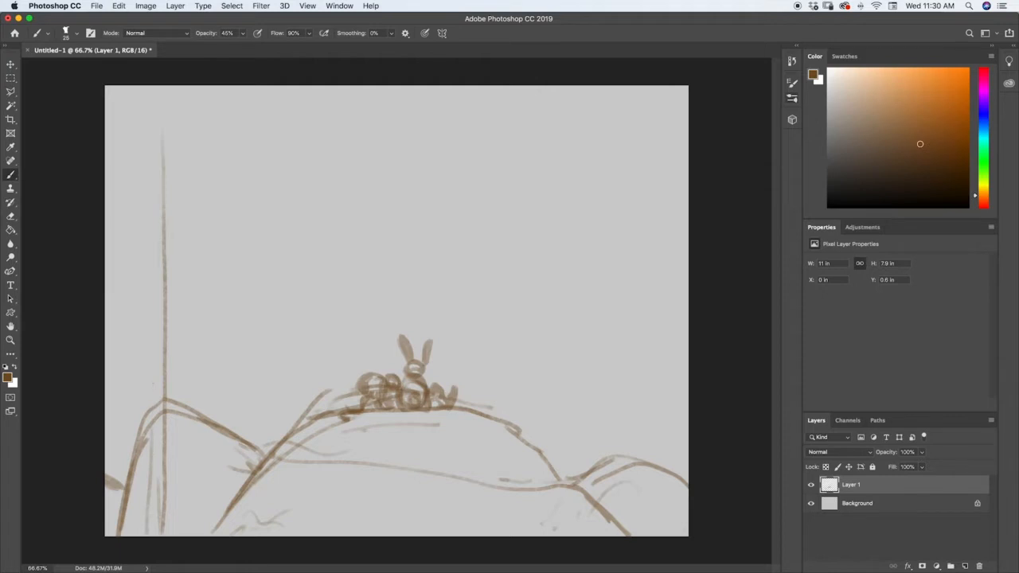
pyautogui.moveTo(149, 528); pyautogui.dragTo(146, 105)
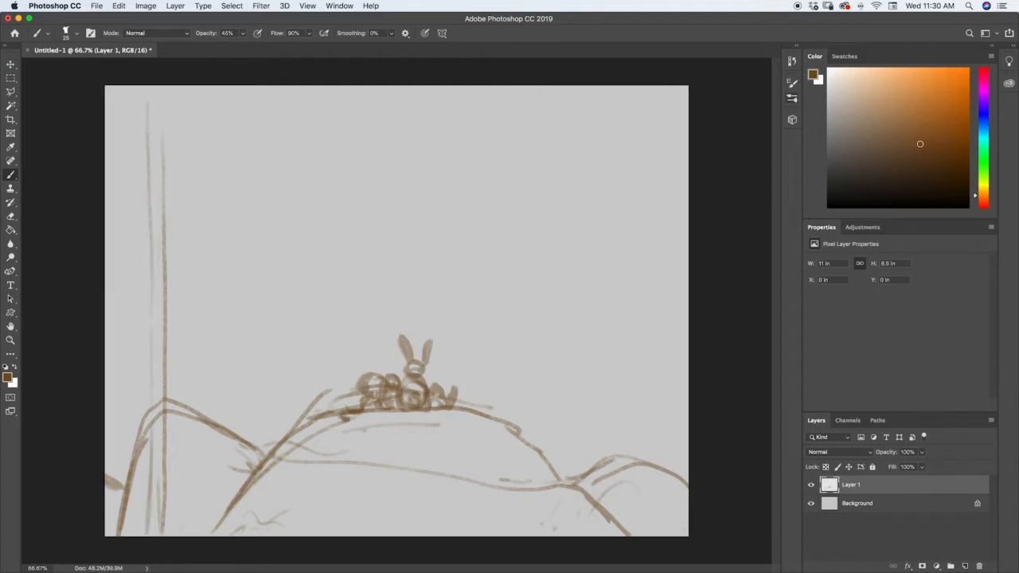
pyautogui.moveTo(207, 410); pyautogui.dragTo(211, 375)
pyautogui.moveTo(217, 196); pyautogui.dragTo(231, 414)
pyautogui.moveTo(223, 221); pyautogui.dragTo(229, 390)
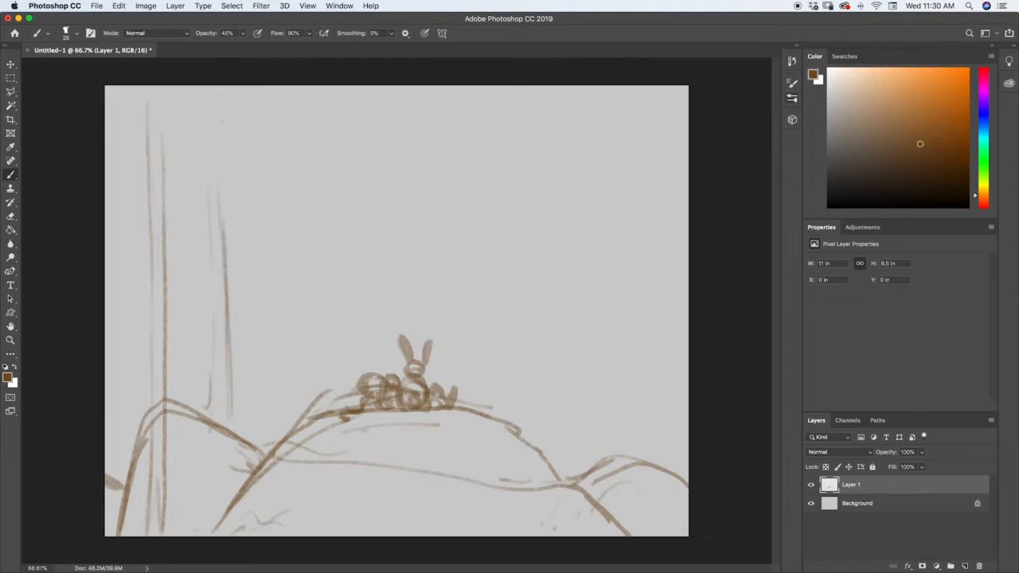
pyautogui.moveTo(208, 125)
pyautogui.mouseDown()
pyautogui.moveTo(210, 195)
pyautogui.moveTo(213, 354)
pyautogui.mouseUp()
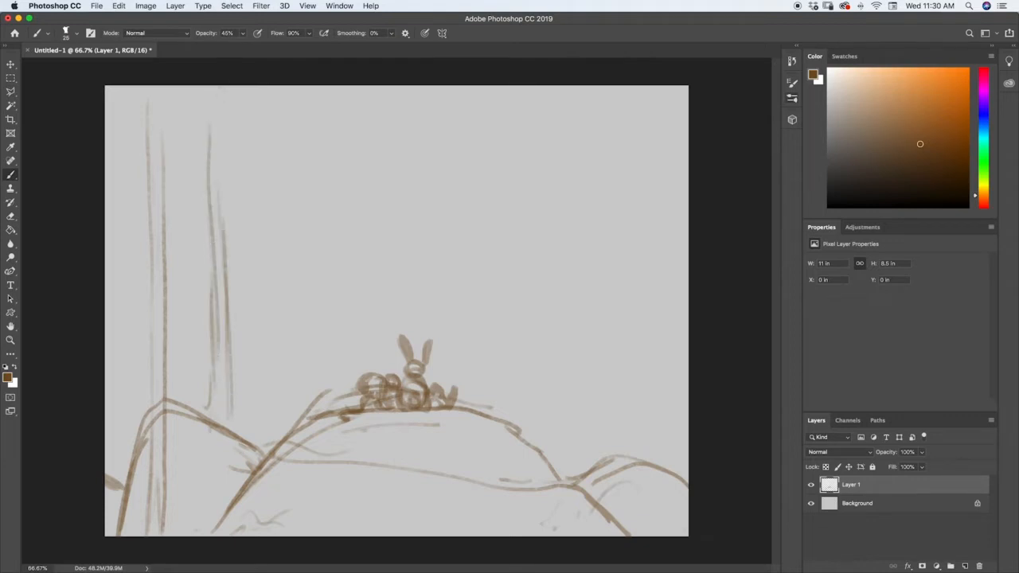
# - Sketch tall tree trunks with near-vertical lines on the right side of the scene, plus a faint one further in
pyautogui.moveTo(612, 437); pyautogui.dragTo(614, 151)
pyautogui.moveTo(630, 452); pyautogui.dragTo(622, 137)
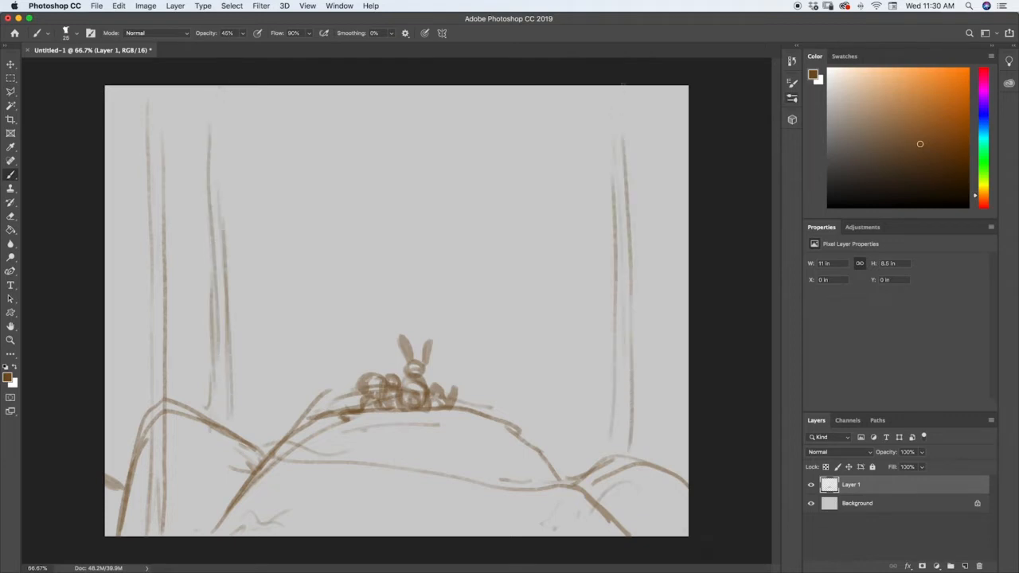
pyautogui.moveTo(671, 446); pyautogui.dragTo(667, 121)
pyautogui.moveTo(678, 484); pyautogui.dragTo(679, 345)
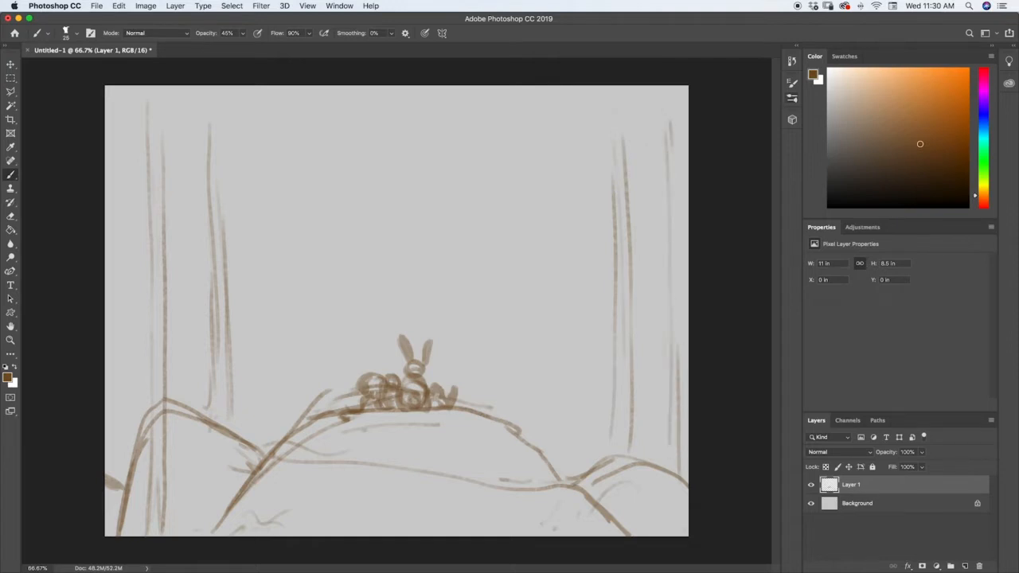
pyautogui.moveTo(669, 537)
pyautogui.mouseDown()
pyautogui.moveTo(671, 433)
pyautogui.moveTo(673, 479)
pyautogui.mouseUp()
pyautogui.moveTo(581, 433); pyautogui.dragTo(581, 395)
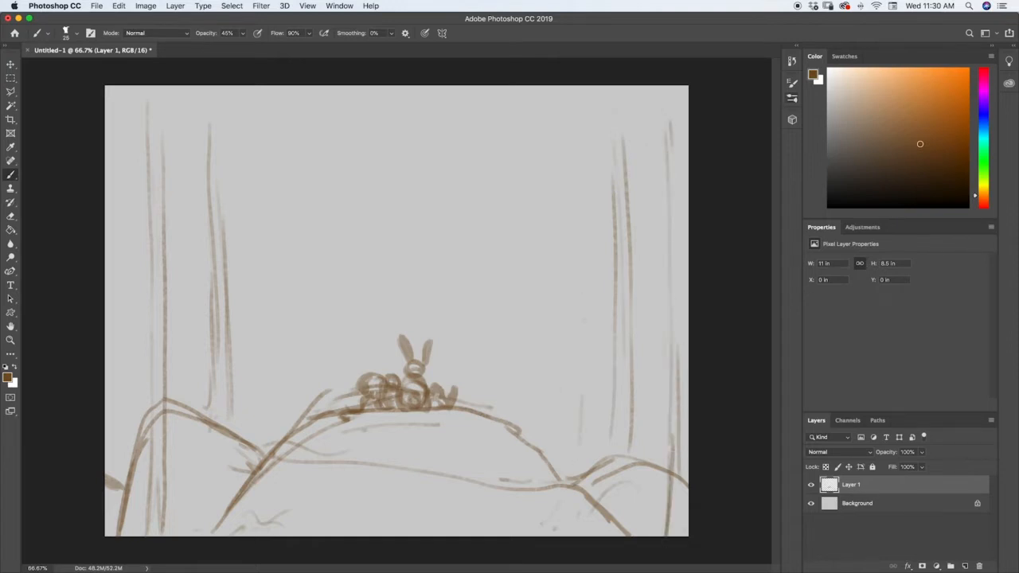
pyautogui.moveTo(582, 275); pyautogui.dragTo(580, 218)
# - Sketch the brow, two upright horns and upper sides of a creature's head above the rabbit
pyautogui.moveTo(427, 164)
pyautogui.mouseDown()
pyautogui.moveTo(385, 163)
pyautogui.moveTo(431, 165)
pyautogui.moveTo(385, 167)
pyautogui.moveTo(381, 194)
pyautogui.mouseUp()
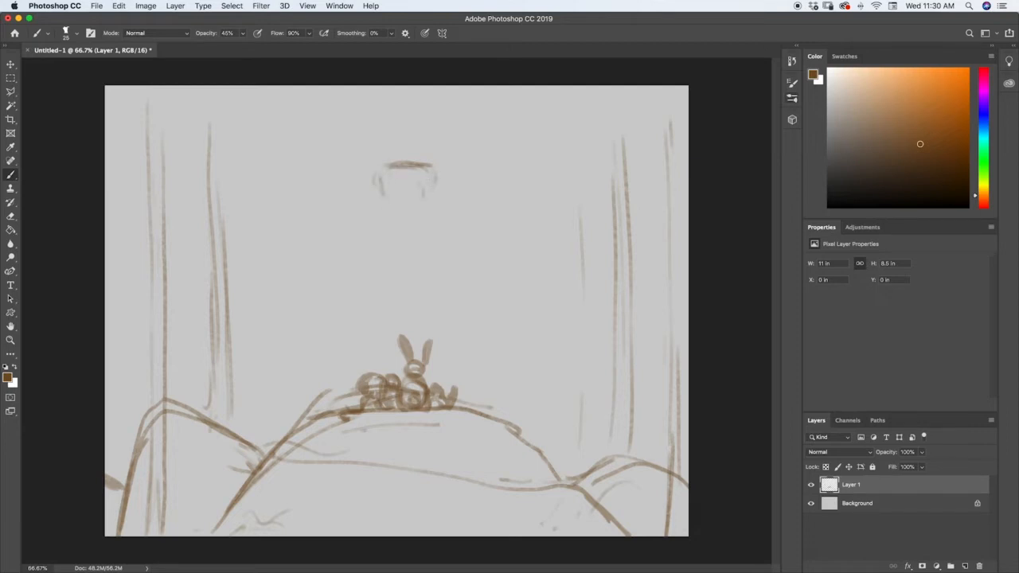
pyautogui.moveTo(381, 186); pyautogui.dragTo(383, 199)
pyautogui.moveTo(378, 159); pyautogui.dragTo(382, 177)
pyautogui.moveTo(375, 127)
pyautogui.mouseDown()
pyautogui.moveTo(378, 165)
pyautogui.moveTo(436, 142)
pyautogui.moveTo(434, 127)
pyautogui.moveTo(439, 166)
pyautogui.moveTo(438, 124)
pyautogui.mouseUp()
pyautogui.moveTo(389, 163); pyautogui.dragTo(373, 116)
pyautogui.moveTo(372, 127)
pyautogui.mouseDown()
pyautogui.moveTo(382, 170)
pyautogui.moveTo(442, 114)
pyautogui.mouseUp()
pyautogui.moveTo(439, 152); pyautogui.dragTo(445, 116)
pyautogui.moveTo(446, 130); pyautogui.dragTo(429, 199)
pyautogui.moveTo(383, 174); pyautogui.dragTo(391, 205)
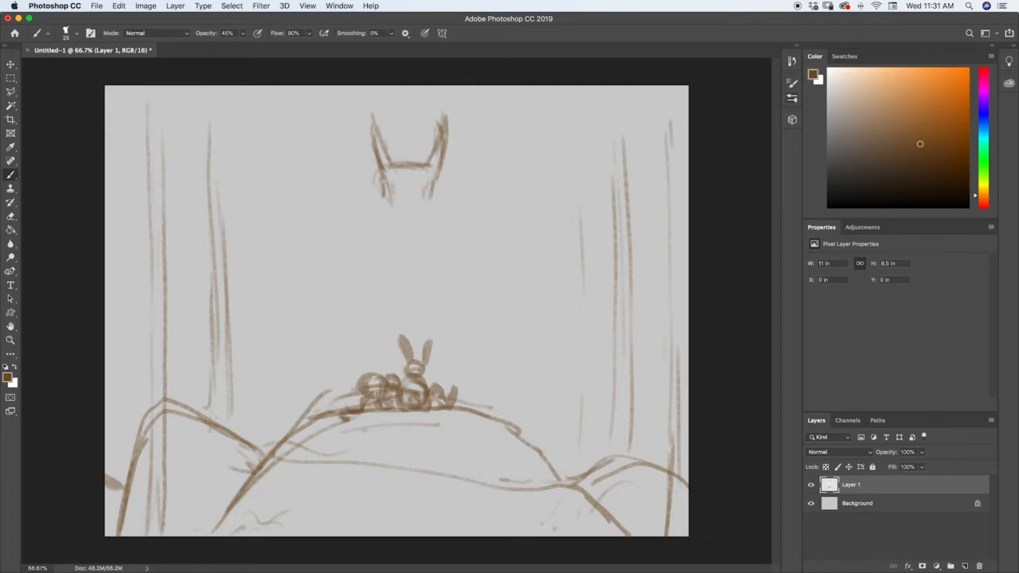
# - Sketch the creature's face tapering to a pointed snout and darken its jawline
pyautogui.moveTo(427, 185); pyautogui.dragTo(421, 195)
pyautogui.moveTo(419, 198)
pyautogui.mouseDown()
pyautogui.moveTo(408, 203)
pyautogui.moveTo(418, 211)
pyautogui.mouseUp()
pyautogui.moveTo(416, 205)
pyautogui.mouseDown()
pyautogui.moveTo(420, 217)
pyautogui.moveTo(405, 228)
pyautogui.moveTo(412, 213)
pyautogui.moveTo(409, 236)
pyautogui.moveTo(427, 209)
pyautogui.moveTo(419, 231)
pyautogui.mouseUp()
pyautogui.moveTo(386, 197)
pyautogui.mouseDown()
pyautogui.moveTo(407, 239)
pyautogui.moveTo(423, 215)
pyautogui.moveTo(409, 242)
pyautogui.mouseUp()
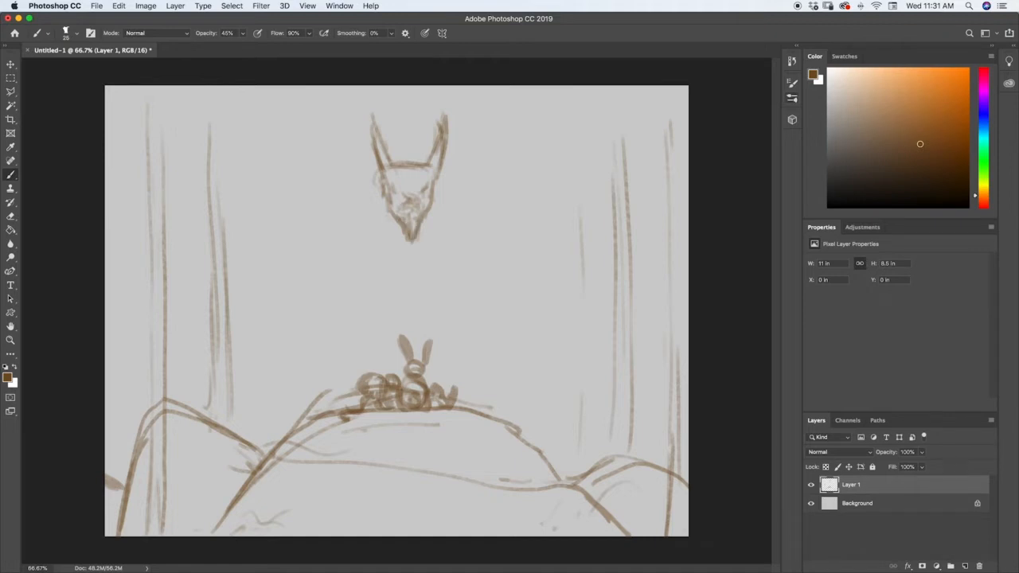
pyautogui.moveTo(385, 209)
pyautogui.mouseDown()
pyautogui.moveTo(401, 228)
pyautogui.moveTo(382, 188)
pyautogui.moveTo(379, 212)
pyautogui.moveTo(403, 234)
pyautogui.moveTo(432, 213)
pyautogui.moveTo(434, 182)
pyautogui.moveTo(381, 203)
pyautogui.moveTo(372, 128)
pyautogui.mouseUp()
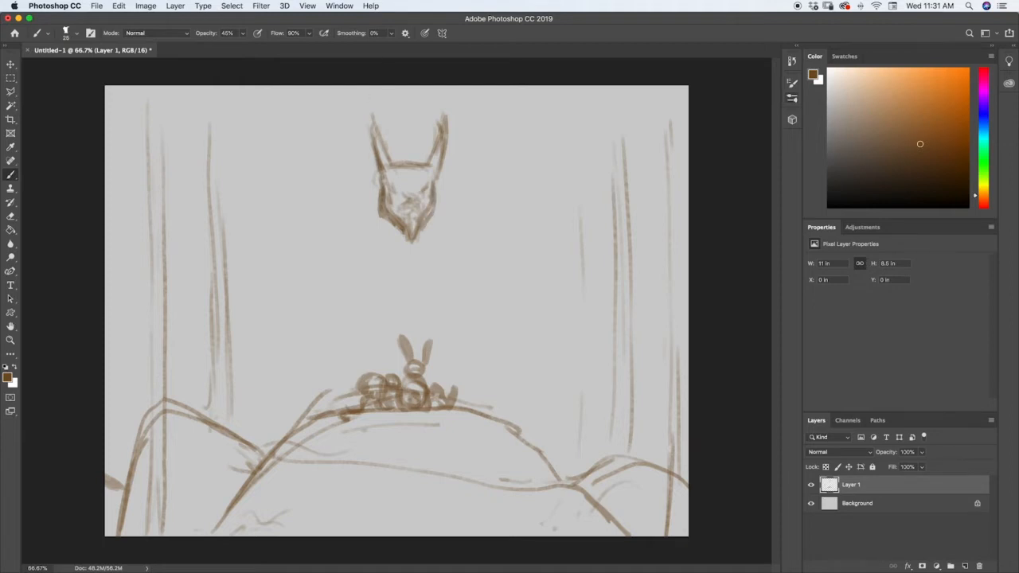
# - Lengthen the creature's horns with curved tips and add inner and outer prongs to form antlers
pyautogui.moveTo(382, 164); pyautogui.dragTo(379, 107)
pyautogui.moveTo(374, 121)
pyautogui.mouseDown()
pyautogui.moveTo(387, 158)
pyautogui.moveTo(434, 107)
pyautogui.mouseUp()
pyautogui.moveTo(439, 140)
pyautogui.mouseDown()
pyautogui.moveTo(436, 102)
pyautogui.moveTo(447, 140)
pyautogui.mouseUp()
pyautogui.moveTo(447, 140)
pyautogui.mouseDown()
pyautogui.moveTo(444, 164)
pyautogui.moveTo(390, 160)
pyautogui.moveTo(393, 134)
pyautogui.moveTo(406, 173)
pyautogui.moveTo(426, 137)
pyautogui.mouseUp()
pyautogui.moveTo(429, 175)
pyautogui.mouseDown()
pyautogui.moveTo(426, 138)
pyautogui.moveTo(419, 159)
pyautogui.moveTo(423, 149)
pyautogui.moveTo(397, 141)
pyautogui.moveTo(401, 134)
pyautogui.mouseUp()
pyautogui.moveTo(388, 156); pyautogui.dragTo(393, 137)
pyautogui.moveTo(388, 172)
pyautogui.mouseDown()
pyautogui.moveTo(390, 159)
pyautogui.moveTo(371, 148)
pyautogui.mouseUp()
pyautogui.moveTo(373, 153); pyautogui.dragTo(362, 142)
pyautogui.moveTo(439, 174); pyautogui.dragTo(455, 146)
pyautogui.moveTo(447, 156); pyautogui.dragTo(456, 148)
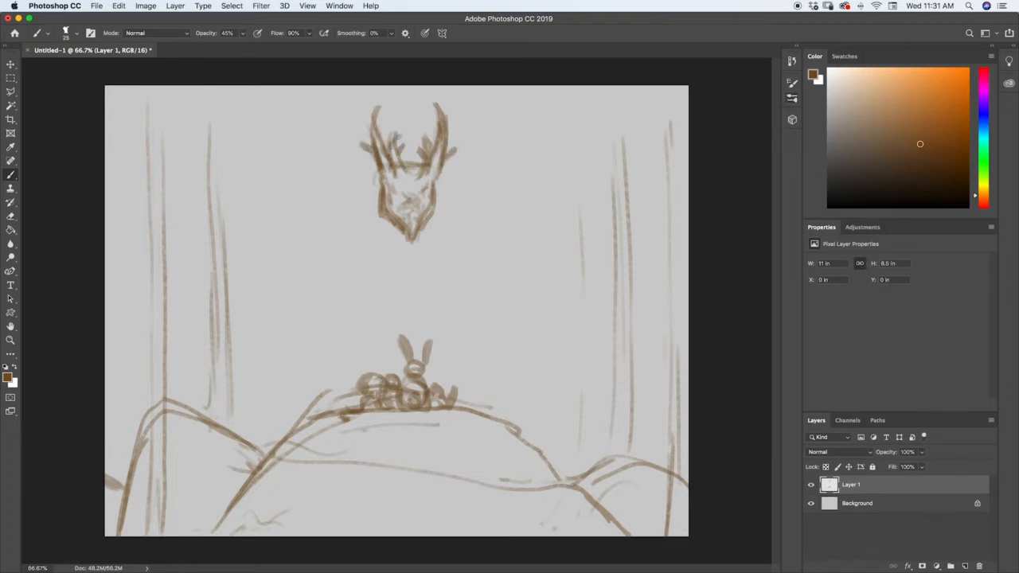
# - Add pointed ear-like spikes on both sides of the creature's head below the antlers
pyautogui.moveTo(378, 188)
pyautogui.mouseDown()
pyautogui.moveTo(378, 171)
pyautogui.moveTo(371, 177)
pyautogui.mouseUp()
pyautogui.moveTo(374, 185); pyautogui.dragTo(360, 159)
pyautogui.moveTo(436, 188); pyautogui.dragTo(454, 161)
pyautogui.moveTo(435, 194); pyautogui.dragTo(442, 184)
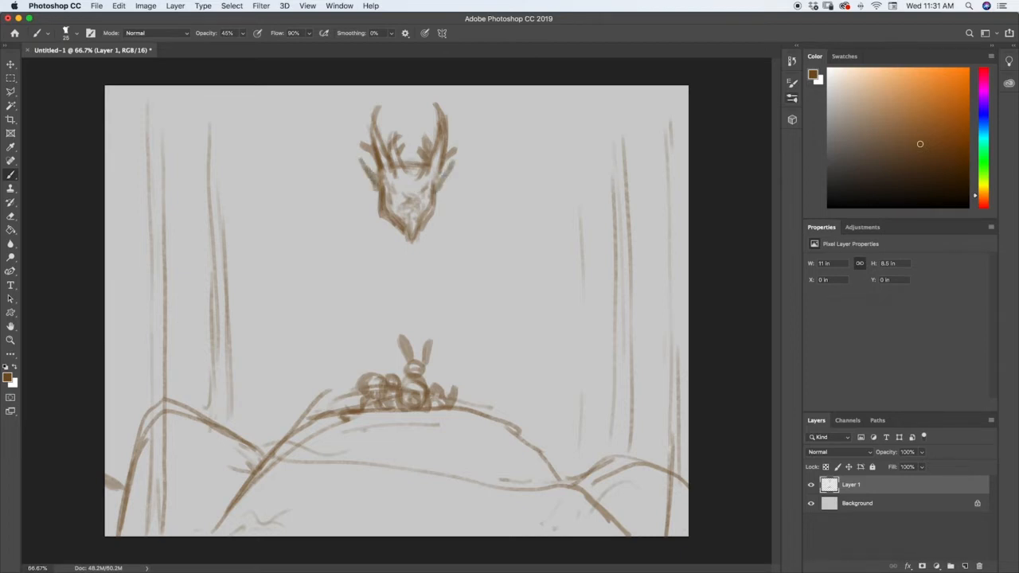
# - Sketch the top of the creature's head and its serpentine body looping down to the left and beneath the head
pyautogui.moveTo(409, 135); pyautogui.dragTo(426, 148)
pyautogui.moveTo(398, 135)
pyautogui.mouseDown()
pyautogui.moveTo(425, 145)
pyautogui.moveTo(346, 150)
pyautogui.moveTo(337, 162)
pyautogui.mouseUp()
pyautogui.moveTo(360, 143)
pyautogui.mouseDown()
pyautogui.moveTo(337, 160)
pyautogui.moveTo(313, 218)
pyautogui.mouseUp()
pyautogui.moveTo(329, 170)
pyautogui.mouseDown()
pyautogui.moveTo(315, 228)
pyautogui.moveTo(344, 273)
pyautogui.mouseUp()
pyautogui.moveTo(324, 229); pyautogui.dragTo(387, 290)
pyautogui.moveTo(311, 209)
pyautogui.mouseDown()
pyautogui.moveTo(393, 307)
pyautogui.moveTo(410, 310)
pyautogui.moveTo(382, 288)
pyautogui.mouseUp()
pyautogui.moveTo(371, 186)
pyautogui.mouseDown()
pyautogui.moveTo(411, 309)
pyautogui.moveTo(359, 196)
pyautogui.moveTo(357, 213)
pyautogui.moveTo(394, 272)
pyautogui.mouseUp()
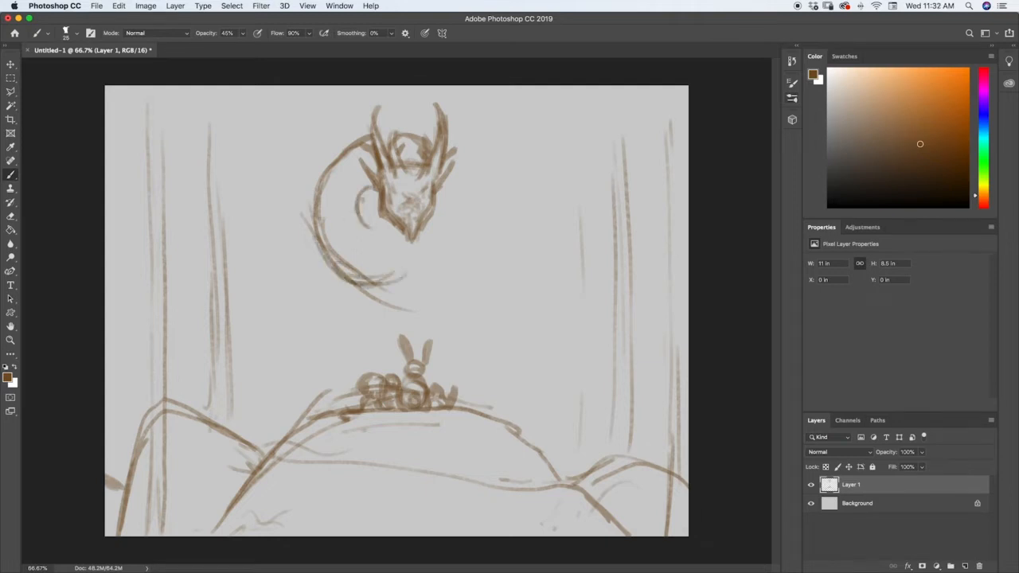
pyautogui.moveTo(359, 212); pyautogui.dragTo(390, 226)
pyautogui.moveTo(379, 286); pyautogui.dragTo(425, 264)
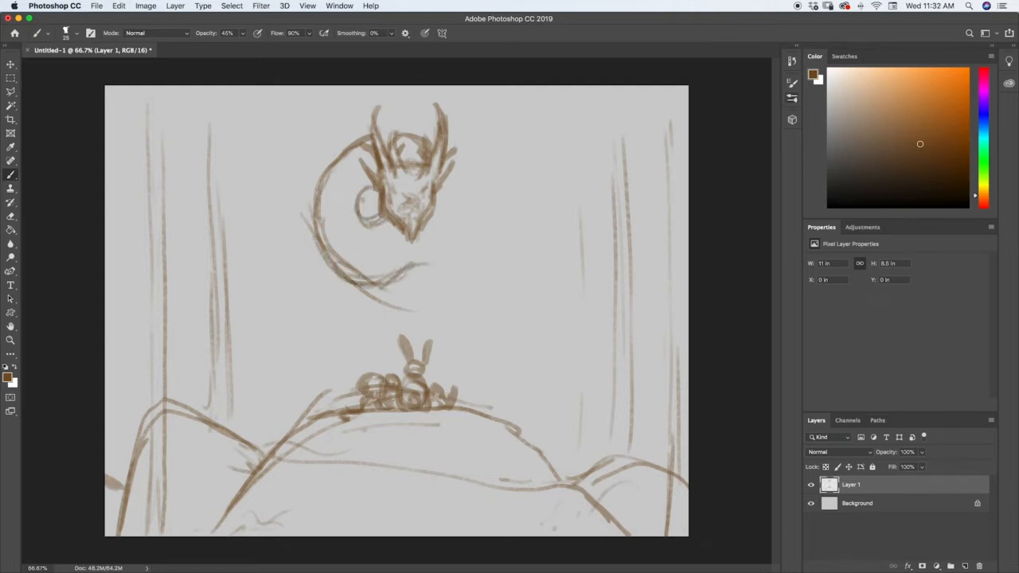
# - Sketch the body curving out right of the snout and tapering down to a point above the rabbit
pyautogui.moveTo(428, 212)
pyautogui.mouseDown()
pyautogui.moveTo(457, 226)
pyautogui.moveTo(484, 319)
pyautogui.mouseUp()
pyautogui.moveTo(483, 247)
pyautogui.mouseDown()
pyautogui.moveTo(474, 334)
pyautogui.moveTo(469, 320)
pyautogui.mouseUp()
pyautogui.moveTo(435, 263); pyautogui.dragTo(466, 309)
pyautogui.moveTo(440, 277)
pyautogui.mouseDown()
pyautogui.moveTo(465, 306)
pyautogui.moveTo(408, 283)
pyautogui.moveTo(466, 315)
pyautogui.moveTo(461, 293)
pyautogui.moveTo(461, 350)
pyautogui.mouseUp()
pyautogui.moveTo(458, 289); pyautogui.dragTo(463, 319)
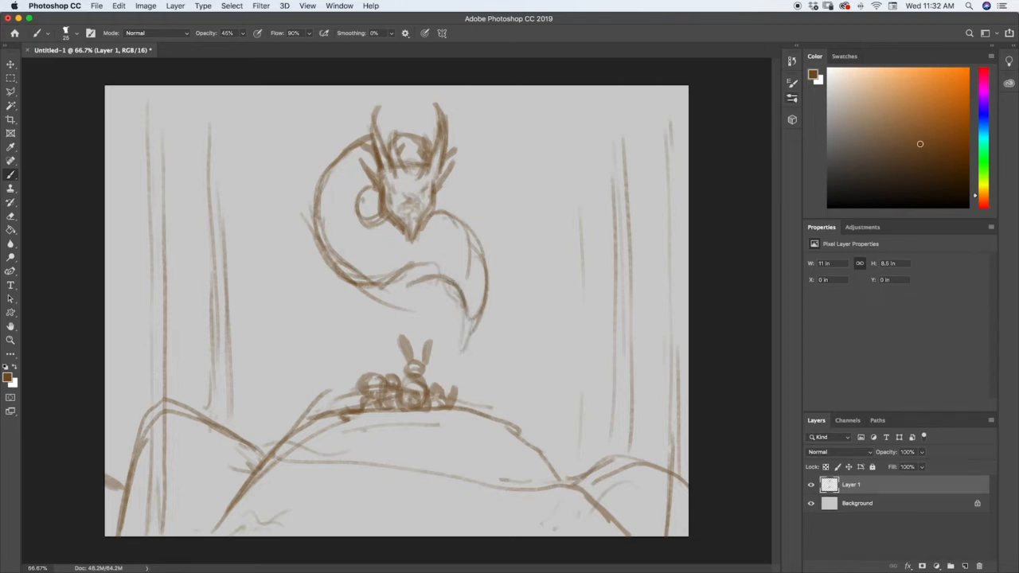
# - Strengthen the arched body line beneath the creature's head and extend it down to the left
pyautogui.moveTo(420, 274); pyautogui.dragTo(396, 282)
pyautogui.moveTo(465, 297); pyautogui.dragTo(371, 272)
pyautogui.moveTo(442, 261); pyautogui.dragTo(339, 291)
pyautogui.moveTo(390, 264); pyautogui.dragTo(339, 312)
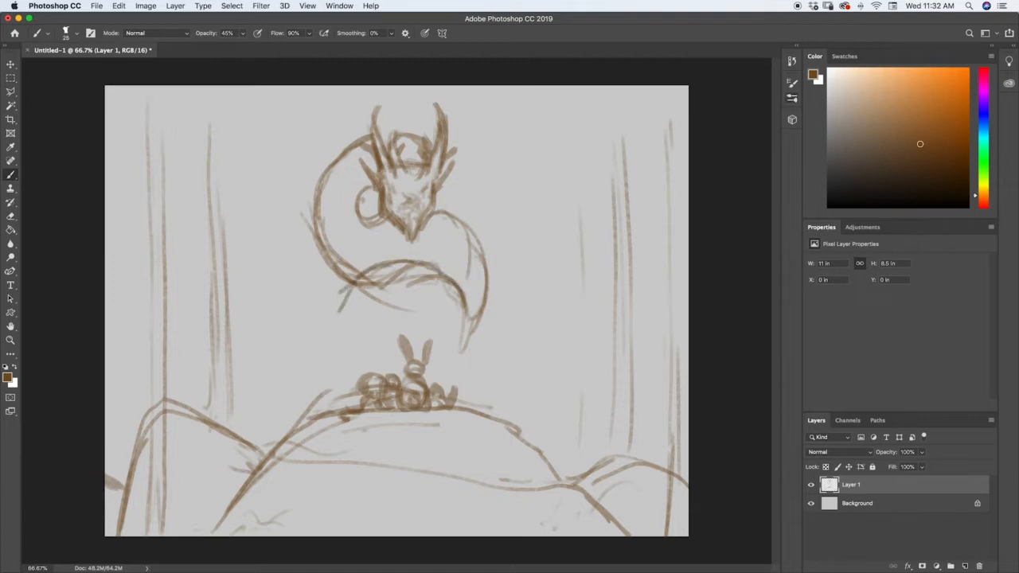
# - Reinforce the arched body line beneath the creature's head and darken its tapering right end above the rabbit
pyautogui.moveTo(433, 264); pyautogui.dragTo(344, 301)
pyautogui.moveTo(458, 270); pyautogui.dragTo(462, 344)
pyautogui.moveTo(473, 322); pyautogui.dragTo(461, 357)
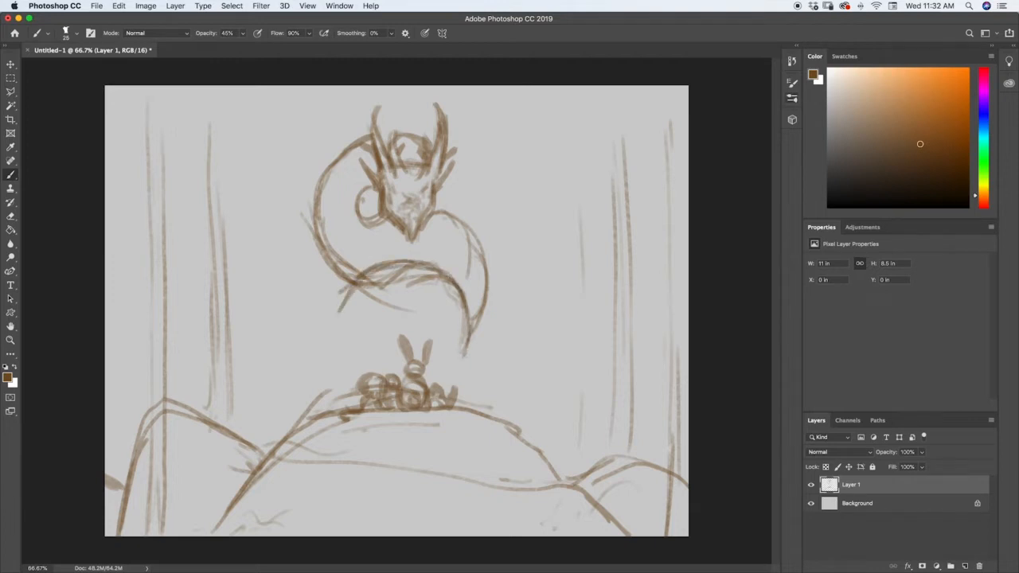
# - Try continuing the body from the arch's left end into a lower left coil and a curve beside the rabbit
pyautogui.moveTo(341, 293); pyautogui.dragTo(347, 327)
pyautogui.moveTo(342, 308); pyautogui.dragTo(368, 360)
pyautogui.moveTo(330, 325)
pyautogui.mouseDown()
pyautogui.moveTo(285, 323)
pyautogui.moveTo(270, 353)
pyautogui.mouseUp()
pyautogui.moveTo(305, 310)
pyautogui.mouseDown()
pyautogui.moveTo(269, 350)
pyautogui.moveTo(272, 369)
pyautogui.mouseUp()
pyautogui.moveTo(275, 337)
pyautogui.mouseDown()
pyautogui.moveTo(306, 309)
pyautogui.moveTo(384, 337)
pyautogui.mouseUp()
pyautogui.moveTo(314, 314)
pyautogui.mouseDown()
pyautogui.moveTo(324, 309)
pyautogui.moveTo(398, 353)
pyautogui.moveTo(458, 359)
pyautogui.moveTo(481, 308)
pyautogui.mouseUp()
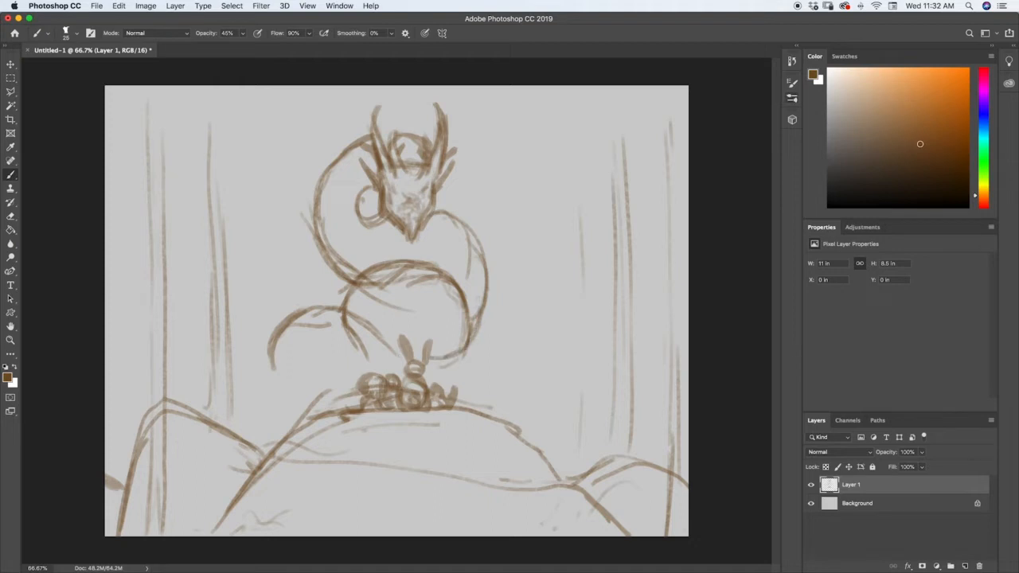
# - Try closing the lower left coil down to the mound with a smaller brush and adding a small loop beside the rabbit
pyautogui.moveTo(330, 256); pyautogui.dragTo(310, 309)
pyautogui.press('super+z')
pyautogui.press('[')
pyautogui.moveTo(276, 366)
pyautogui.mouseDown()
pyautogui.moveTo(288, 407)
pyautogui.moveTo(317, 422)
pyautogui.mouseUp()
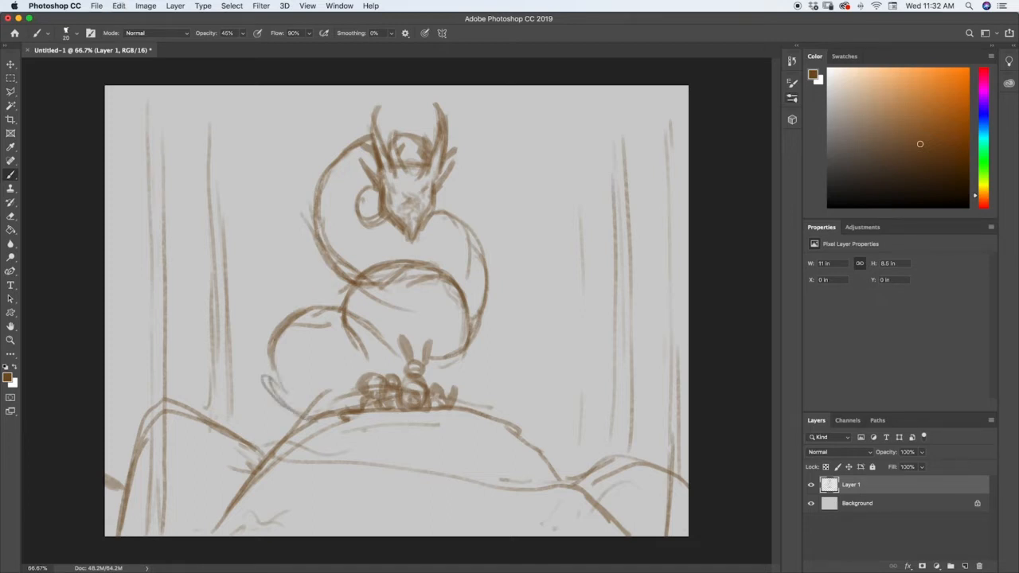
pyautogui.moveTo(271, 393); pyautogui.dragTo(303, 412)
pyautogui.moveTo(323, 367); pyautogui.dragTo(356, 380)
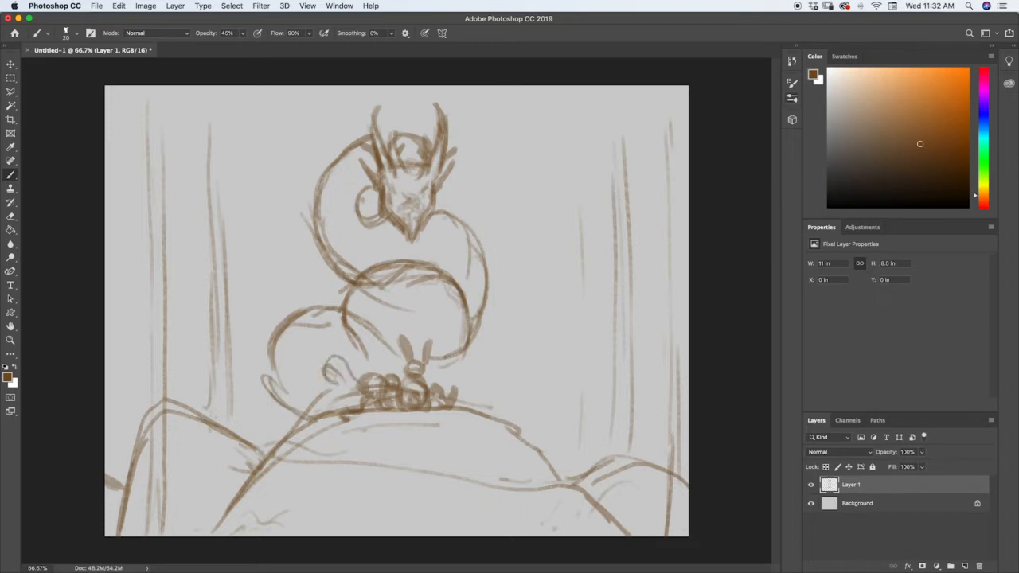
# - Try short strokes joining the lower left coil to the body above it, and undo them
pyautogui.moveTo(299, 312)
pyautogui.mouseDown()
pyautogui.moveTo(293, 293)
pyautogui.moveTo(334, 280)
pyautogui.mouseUp()
pyautogui.moveTo(298, 320)
pyautogui.mouseDown()
pyautogui.moveTo(299, 288)
pyautogui.moveTo(337, 269)
pyautogui.mouseUp()
pyautogui.press('super+z')
pyautogui.press('super+z')
pyautogui.press('super+z')
pyautogui.press('super+z')
pyautogui.press('super+z')
# - Try a curved body line down the rabbit's right side and an extra contour above the lower left coil
pyautogui.moveTo(497, 301)
pyautogui.mouseDown()
pyautogui.moveTo(478, 388)
pyautogui.moveTo(466, 381)
pyautogui.moveTo(443, 404)
pyautogui.mouseUp()
pyautogui.moveTo(495, 299); pyautogui.dragTo(473, 387)
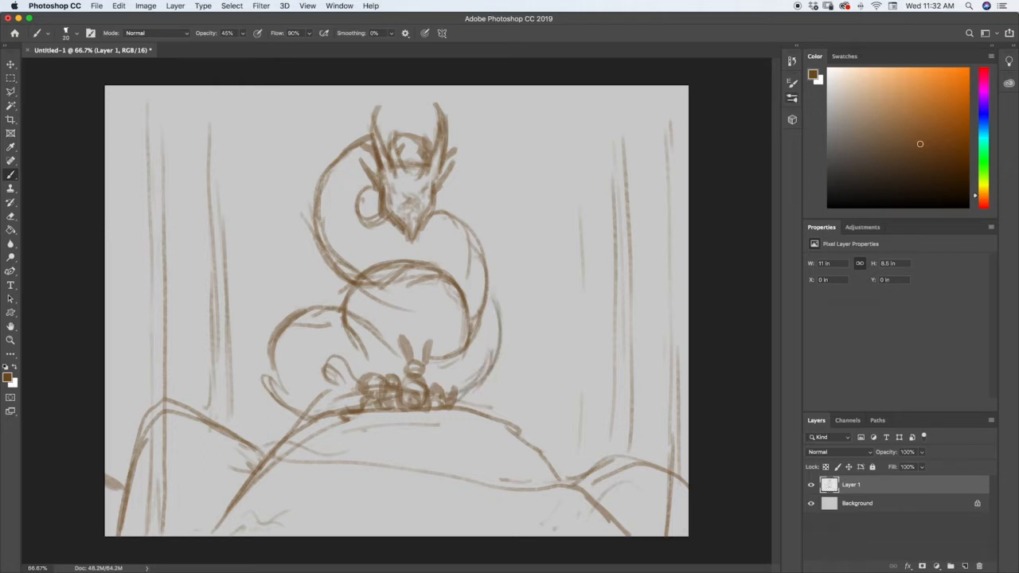
pyautogui.moveTo(333, 266); pyautogui.dragTo(305, 304)
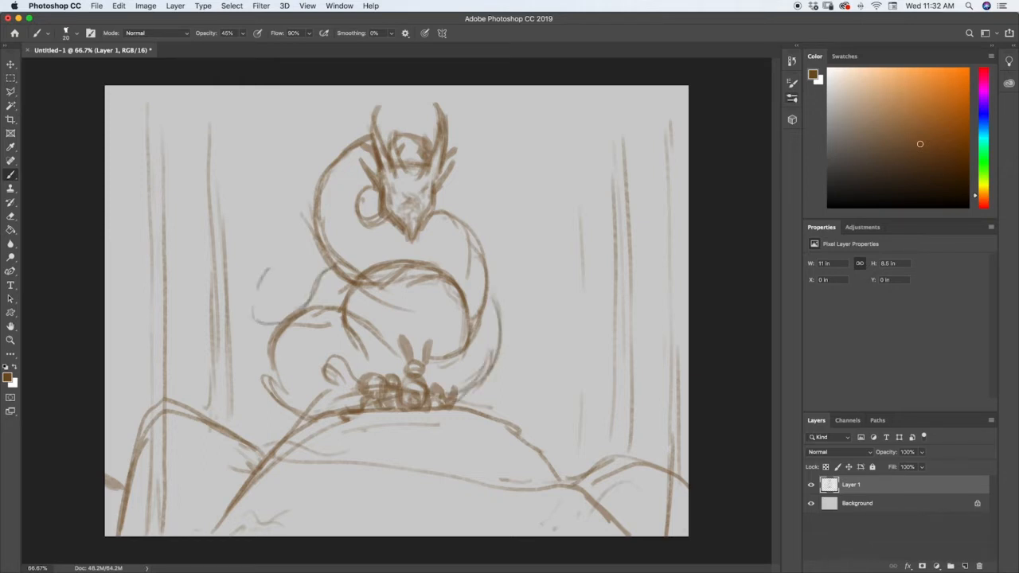
# - Undo the lower coil strokes back to the arched body line beneath the head
pyautogui.press('super+z')
pyautogui.press('super+z')
pyautogui.press('super+z')
pyautogui.press('super+z')
pyautogui.press('super+z')
pyautogui.press('super+z')
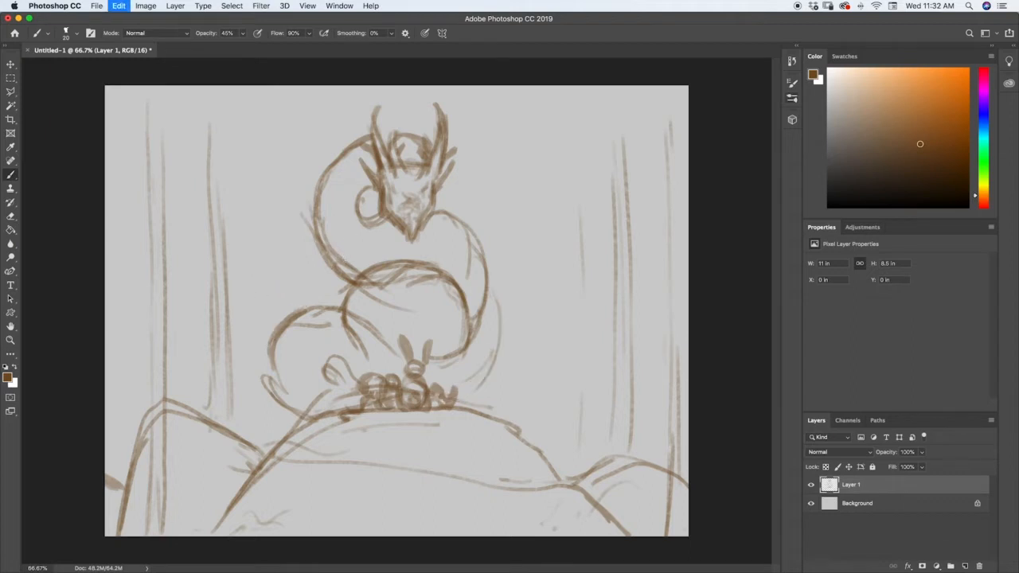
pyautogui.press('super+z')
pyautogui.press('super+z')
pyautogui.press('super+z')
pyautogui.press('super+z')
pyautogui.press('super+z')
pyautogui.press('super+z')
pyautogui.press('super+z')
pyautogui.press('super+z')
pyautogui.press('super+z')
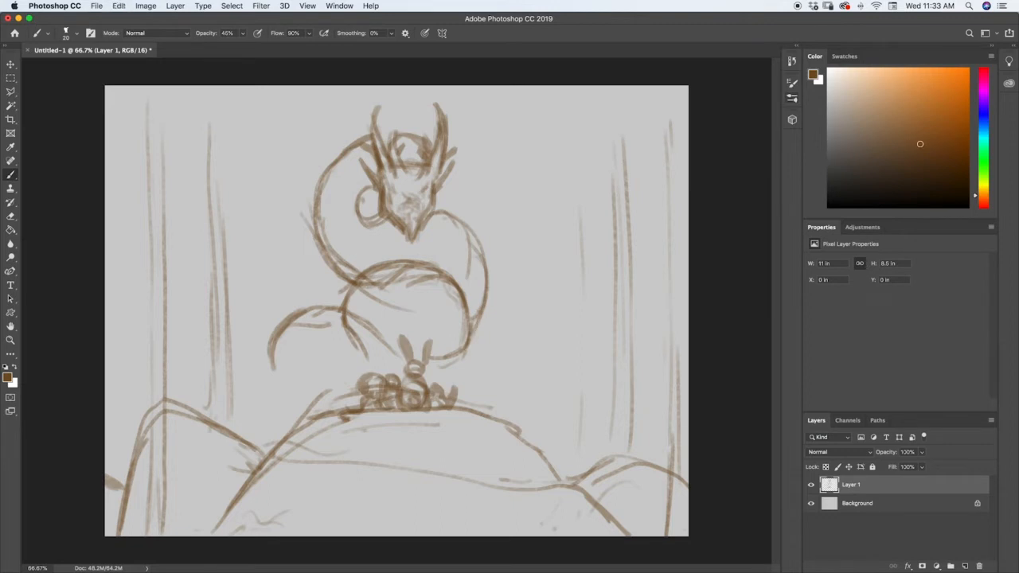
pyautogui.press('super+z')
pyautogui.press('super+z')
pyautogui.press('super+z')
pyautogui.press('super+z')
pyautogui.press('super+z')
pyautogui.press('super+z')
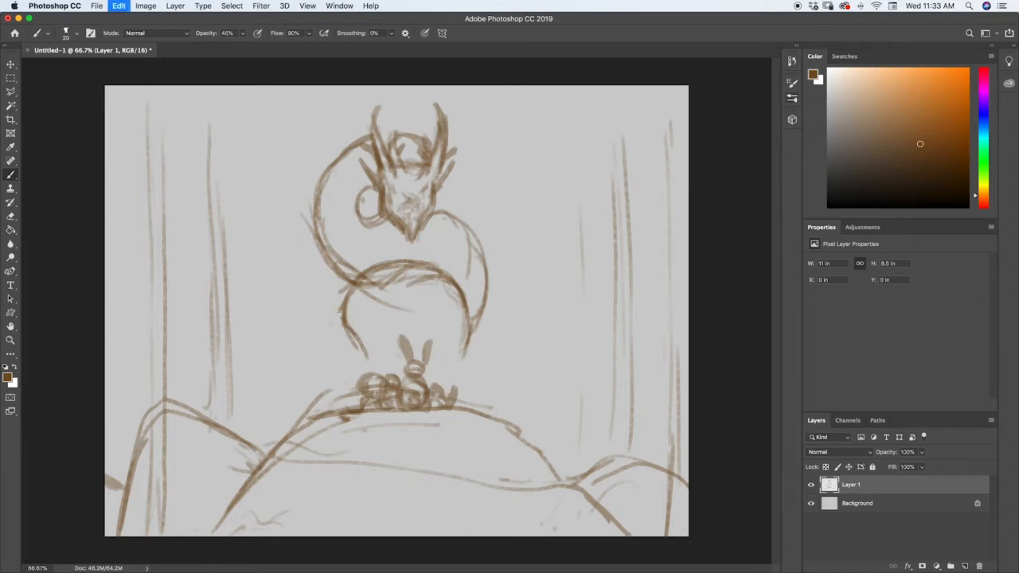
pyautogui.press('super+z')
pyautogui.press('super+z')
pyautogui.press('super+z')
pyautogui.press('super+z')
pyautogui.press('super+z')
# - Fade out the arched body line and its tapering end beneath the head with a much larger eraser
pyautogui.press('e')
pyautogui.moveTo(387, 283)
pyautogui.mouseDown()
pyautogui.moveTo(343, 291)
pyautogui.moveTo(366, 275)
pyautogui.moveTo(393, 276)
pyautogui.moveTo(388, 290)
pyautogui.moveTo(447, 279)
pyautogui.moveTo(476, 326)
pyautogui.moveTo(470, 309)
pyautogui.mouseUp()
pyautogui.press(']')
pyautogui.press(']')
pyautogui.press(']')
pyautogui.press(']')
pyautogui.press(']')
pyautogui.press(']')
pyautogui.press(']')
pyautogui.press(']')
pyautogui.press(']')
pyautogui.press(']')
pyautogui.press('super+z')
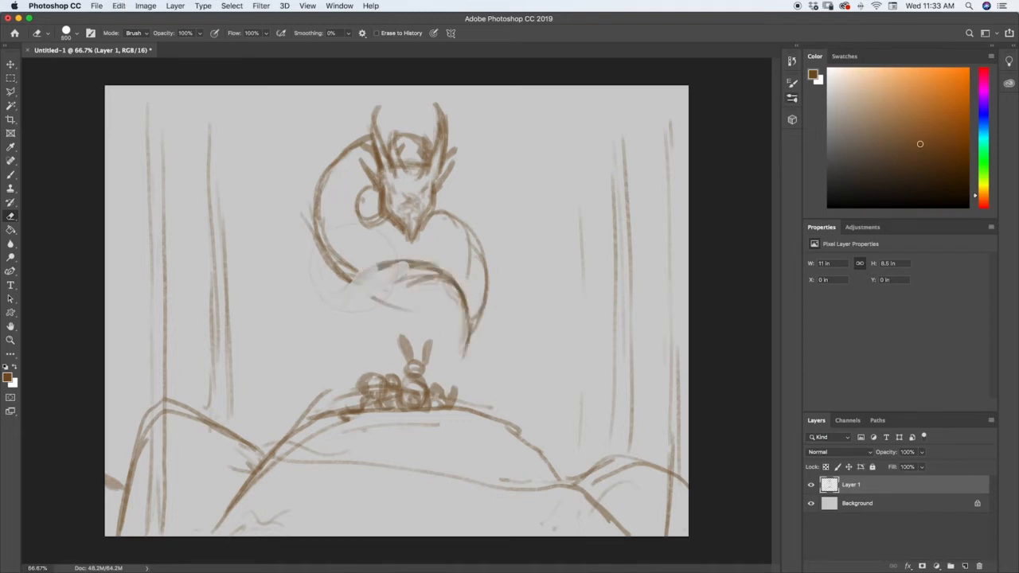
pyautogui.press('super+shift+z')
pyautogui.press('b')
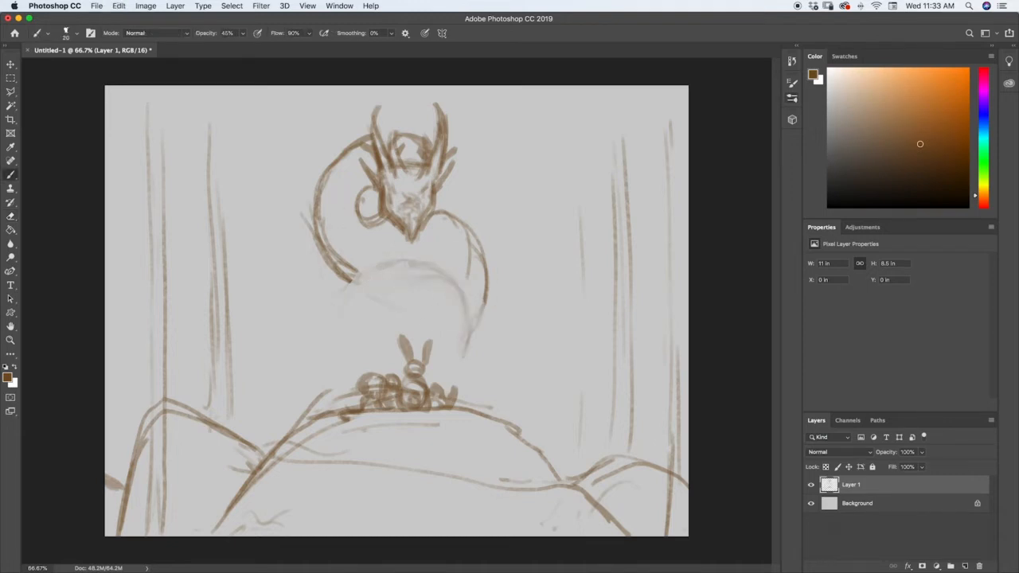
# - Sketch the body curling into a tight knot below the snout and looping back left into a coil with a smaller brush
pyautogui.press('[')
pyautogui.moveTo(350, 278)
pyautogui.mouseDown()
pyautogui.moveTo(404, 283)
pyautogui.moveTo(390, 279)
pyautogui.moveTo(429, 269)
pyautogui.moveTo(407, 278)
pyautogui.moveTo(440, 291)
pyautogui.moveTo(437, 310)
pyautogui.moveTo(418, 314)
pyautogui.moveTo(396, 297)
pyautogui.moveTo(430, 282)
pyautogui.moveTo(436, 301)
pyautogui.mouseUp()
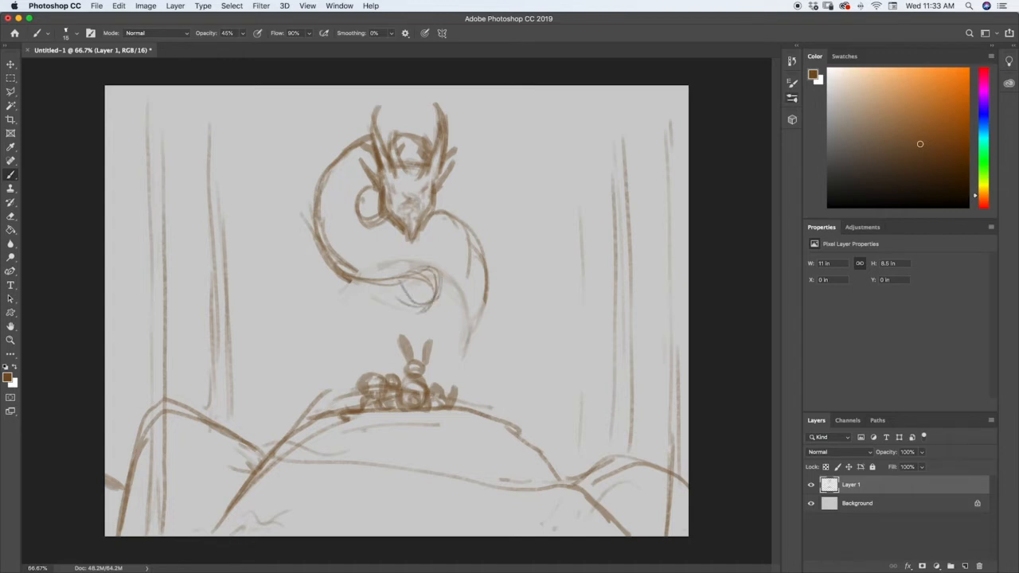
pyautogui.rightClick(442, 288)
pyautogui.moveTo(395, 270)
pyautogui.mouseDown()
pyautogui.moveTo(433, 304)
pyautogui.moveTo(361, 252)
pyautogui.mouseUp()
pyautogui.moveTo(410, 288)
pyautogui.mouseDown()
pyautogui.moveTo(328, 253)
pyautogui.moveTo(302, 293)
pyautogui.moveTo(307, 332)
pyautogui.moveTo(364, 355)
pyautogui.mouseUp()
pyautogui.moveTo(347, 322); pyautogui.dragTo(361, 307)
pyautogui.moveTo(354, 345); pyautogui.dragTo(390, 317)
pyautogui.moveTo(355, 309); pyautogui.dragTo(372, 304)
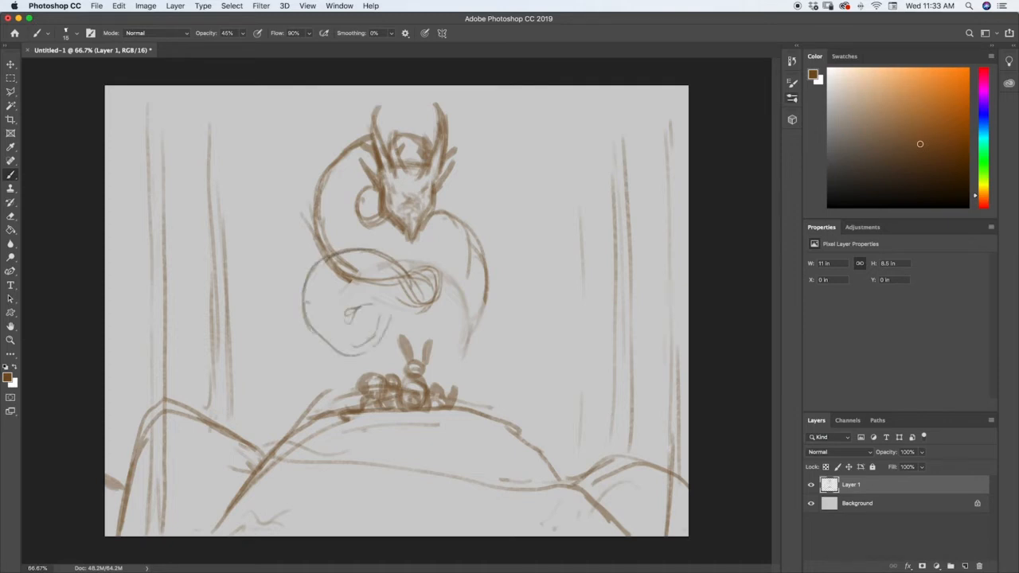
pyautogui.moveTo(379, 254)
pyautogui.mouseDown()
pyautogui.moveTo(422, 301)
pyautogui.moveTo(415, 290)
pyautogui.mouseUp()
# - Extend the right body curve down toward the rabbit and add a large outer coil with an inner line on the left
pyautogui.moveTo(476, 275)
pyautogui.mouseDown()
pyautogui.moveTo(492, 326)
pyautogui.moveTo(436, 362)
pyautogui.mouseUp()
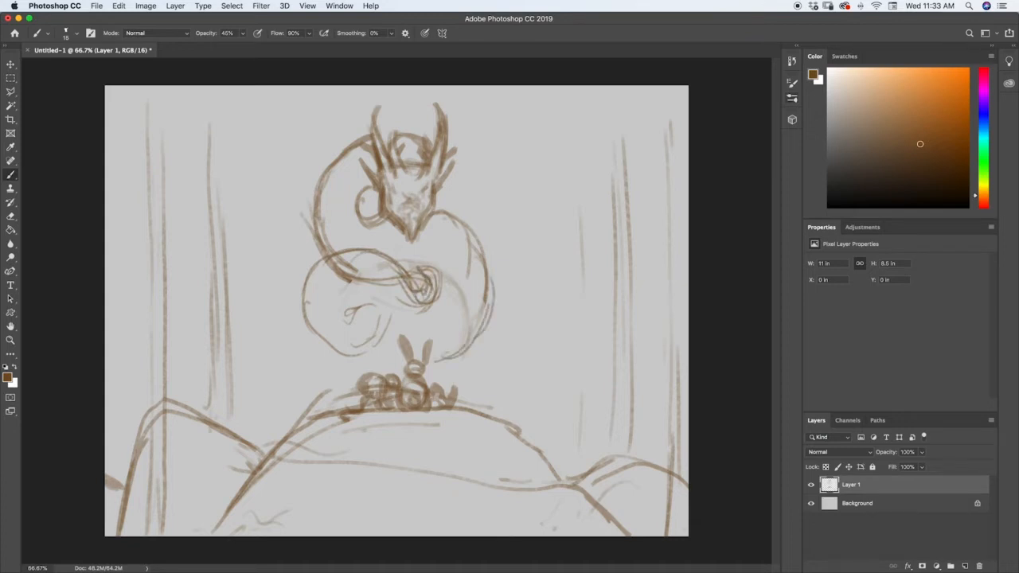
pyautogui.moveTo(311, 201)
pyautogui.mouseDown()
pyautogui.moveTo(272, 214)
pyautogui.moveTo(245, 275)
pyautogui.mouseUp()
pyautogui.moveTo(311, 205)
pyautogui.mouseDown()
pyautogui.moveTo(242, 314)
pyautogui.moveTo(302, 363)
pyautogui.mouseUp()
pyautogui.moveTo(319, 247)
pyautogui.mouseDown()
pyautogui.moveTo(296, 256)
pyautogui.moveTo(284, 292)
pyautogui.moveTo(304, 322)
pyautogui.mouseUp()
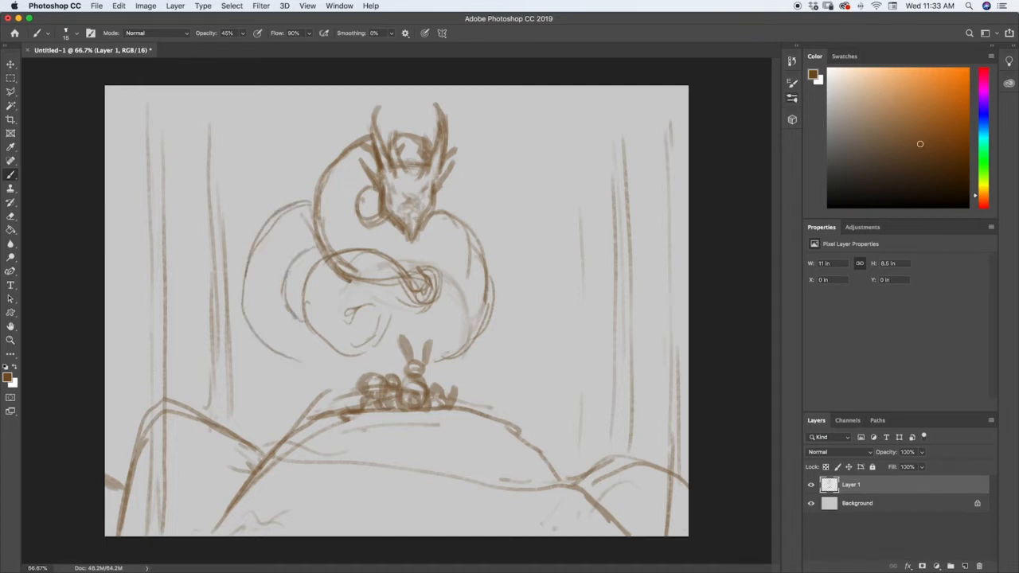
# - Sketch a large coil on the creature's right side and shade the small inner gap where it overlaps the body
pyautogui.moveTo(491, 269)
pyautogui.mouseDown()
pyautogui.moveTo(547, 261)
pyautogui.moveTo(468, 365)
pyautogui.mouseUp()
pyautogui.moveTo(464, 363)
pyautogui.mouseDown()
pyautogui.moveTo(541, 352)
pyautogui.moveTo(528, 262)
pyautogui.mouseUp()
pyautogui.moveTo(492, 318)
pyautogui.mouseDown()
pyautogui.moveTo(508, 289)
pyautogui.moveTo(493, 319)
pyautogui.mouseUp()
pyautogui.moveTo(491, 322); pyautogui.dragTo(513, 292)
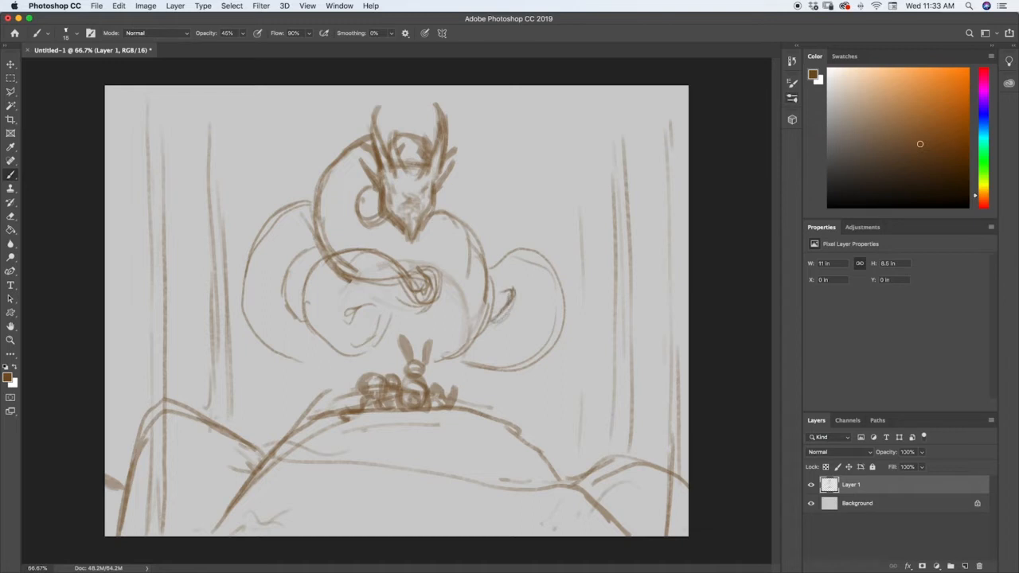
pyautogui.moveTo(510, 335)
pyautogui.mouseDown()
pyautogui.moveTo(525, 324)
pyautogui.moveTo(516, 317)
pyautogui.mouseUp()
pyautogui.moveTo(518, 317); pyautogui.dragTo(519, 294)
pyautogui.moveTo(485, 326); pyautogui.dragTo(509, 313)
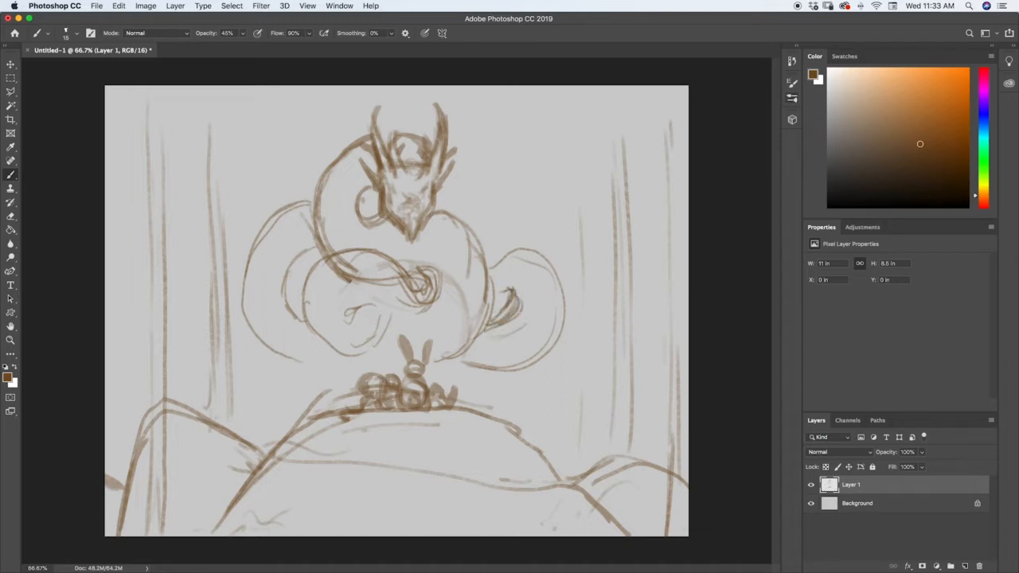
# - Add a small coil segment above the right coil and extend the left coil's lower edge toward the rabbit
pyautogui.moveTo(473, 228); pyautogui.dragTo(502, 244)
pyautogui.moveTo(489, 231)
pyautogui.mouseDown()
pyautogui.moveTo(508, 261)
pyautogui.moveTo(498, 231)
pyautogui.mouseUp()
pyautogui.moveTo(299, 358); pyautogui.dragTo(343, 370)
# - Try arching a body coil over the rabbit from the mound's left side, and undo both attempts
pyautogui.moveTo(284, 398)
pyautogui.mouseDown()
pyautogui.moveTo(303, 343)
pyautogui.moveTo(353, 322)
pyautogui.mouseUp()
pyautogui.moveTo(351, 323)
pyautogui.mouseDown()
pyautogui.moveTo(413, 316)
pyautogui.moveTo(479, 392)
pyautogui.mouseUp()
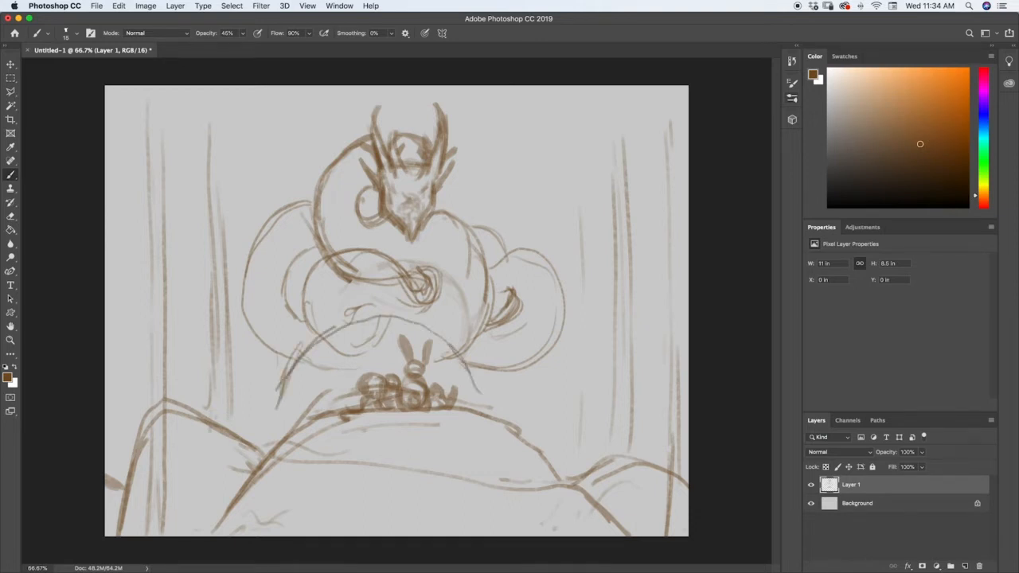
pyautogui.press('super+z')
pyautogui.press('super+z')
pyautogui.moveTo(283, 431)
pyautogui.mouseDown()
pyautogui.moveTo(279, 403)
pyautogui.moveTo(301, 347)
pyautogui.moveTo(387, 331)
pyautogui.mouseUp()
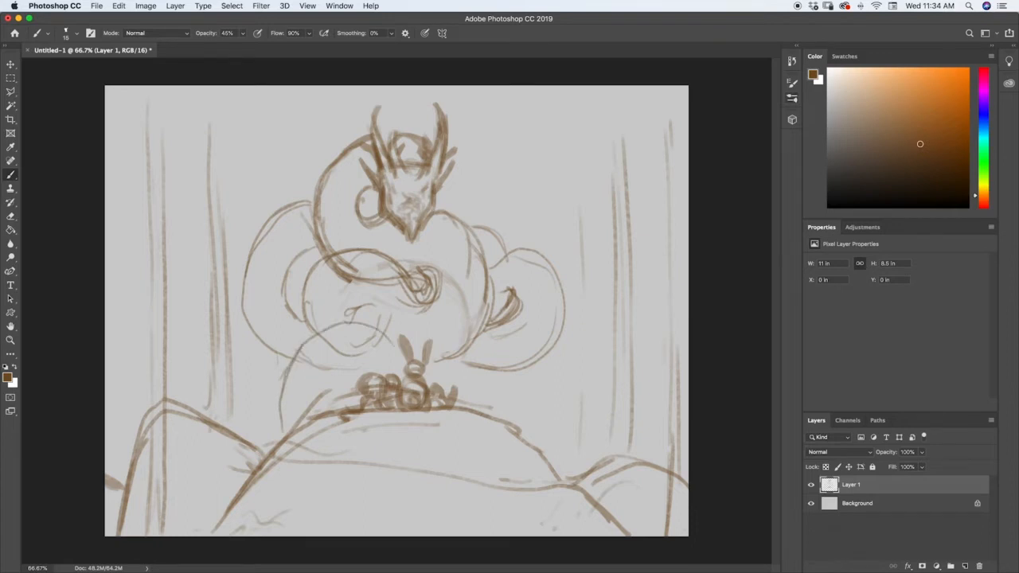
pyautogui.press('super+z')
pyautogui.press('super+z')
# - Sketch a body coil arching over the rabbit, looping around at the lower left and ending behind the mound's right side
pyautogui.moveTo(480, 402)
pyautogui.mouseDown()
pyautogui.moveTo(448, 333)
pyautogui.moveTo(401, 326)
pyautogui.moveTo(353, 365)
pyautogui.moveTo(285, 395)
pyautogui.moveTo(312, 373)
pyautogui.moveTo(333, 381)
pyautogui.mouseUp()
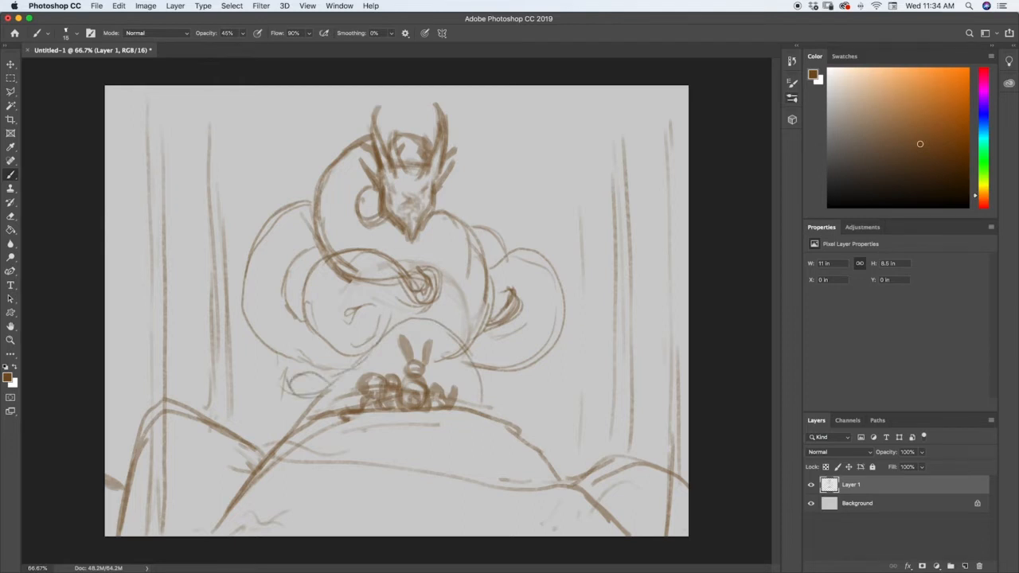
pyautogui.moveTo(363, 344)
pyautogui.mouseDown()
pyautogui.moveTo(266, 331)
pyautogui.moveTo(249, 385)
pyautogui.moveTo(284, 433)
pyautogui.mouseUp()
pyautogui.moveTo(250, 393); pyautogui.dragTo(288, 424)
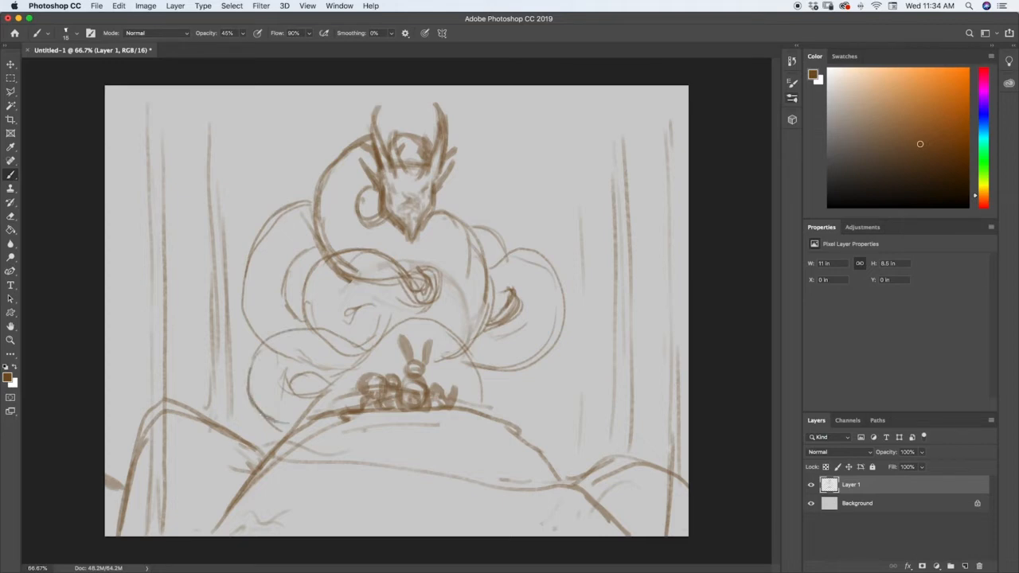
pyautogui.rightClick(481, 395)
pyautogui.press('Return')
pyautogui.moveTo(510, 373); pyautogui.dragTo(489, 412)
# - Draw a background tree trunk behind the left coils, running from the mound up past the creature's body
pyautogui.moveTo(255, 416); pyautogui.dragTo(250, 480)
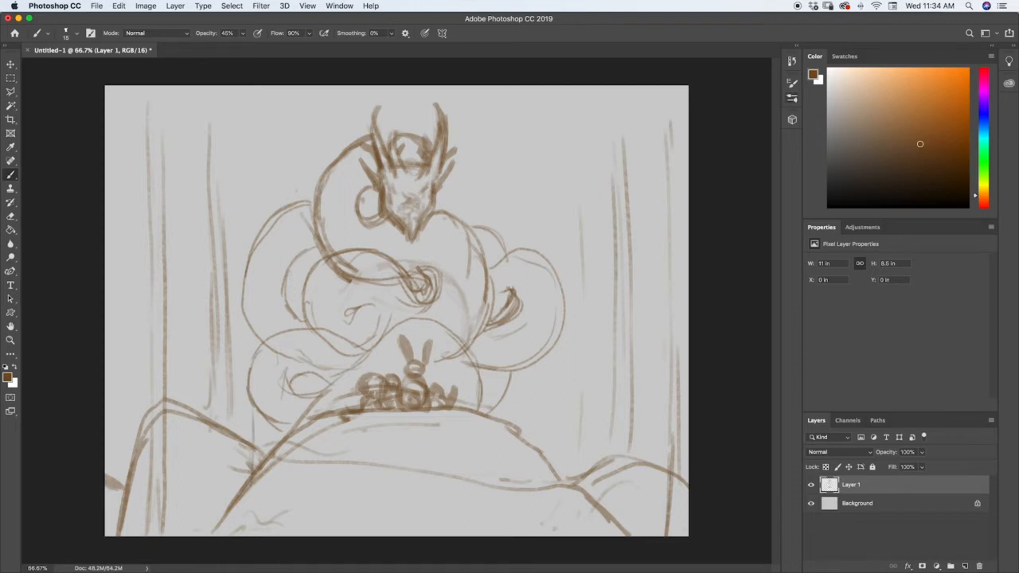
pyautogui.moveTo(254, 430)
pyautogui.mouseDown()
pyautogui.moveTo(246, 154)
pyautogui.moveTo(275, 446)
pyautogui.mouseUp()
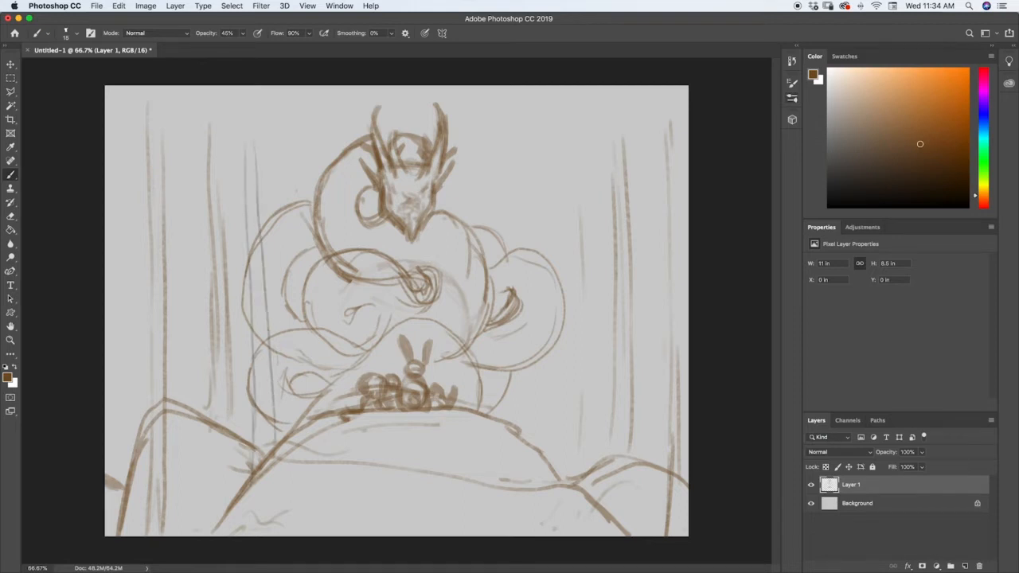
pyautogui.moveTo(266, 340); pyautogui.dragTo(276, 438)
pyautogui.moveTo(254, 149); pyautogui.dragTo(264, 253)
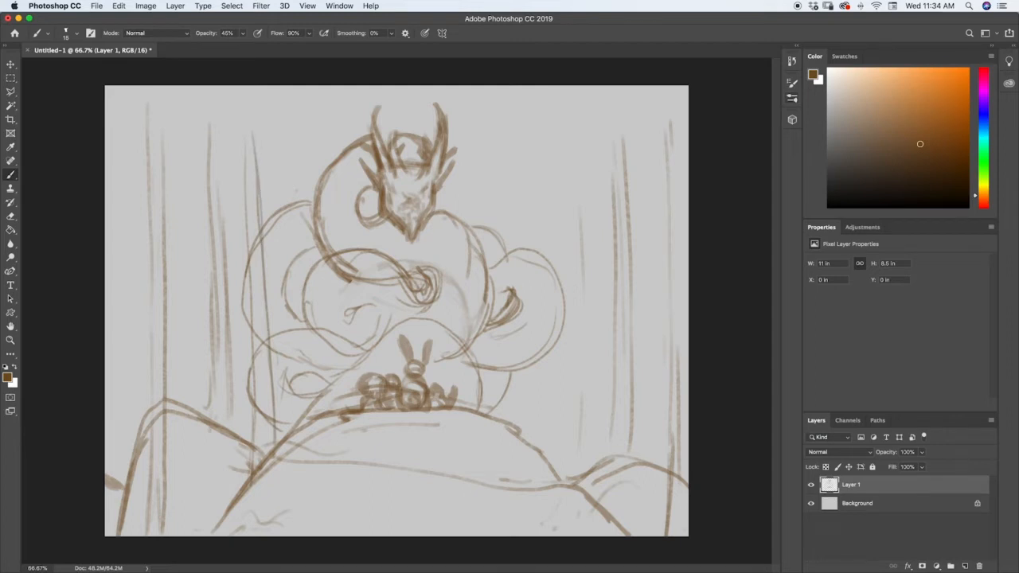
# - Add thin background tree trunks behind the right coils, near the right edge, and to the left of the creature's head
pyautogui.moveTo(518, 240); pyautogui.dragTo(507, 116)
pyautogui.moveTo(526, 229); pyautogui.dragTo(520, 180)
pyautogui.moveTo(525, 440)
pyautogui.mouseDown()
pyautogui.moveTo(519, 370)
pyautogui.moveTo(530, 376)
pyautogui.moveTo(576, 181)
pyautogui.mouseUp()
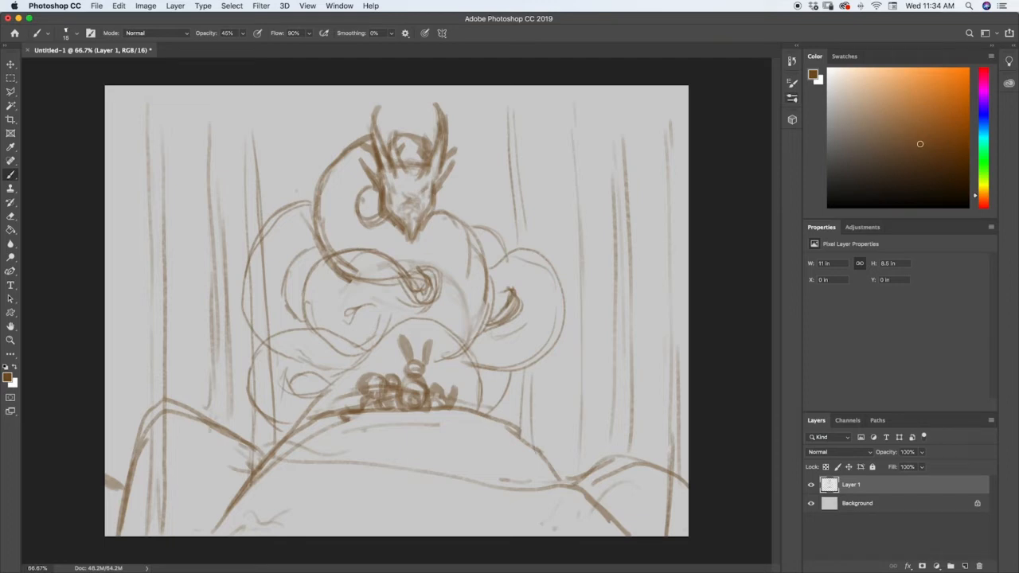
pyautogui.moveTo(658, 369); pyautogui.dragTo(663, 279)
pyautogui.moveTo(301, 178); pyautogui.dragTo(297, 128)
pyautogui.moveTo(307, 169); pyautogui.dragTo(298, 115)
# - Widen the canvas evenly on both sides to about 13.4 in with the Crop tool
pyautogui.click(11, 66)
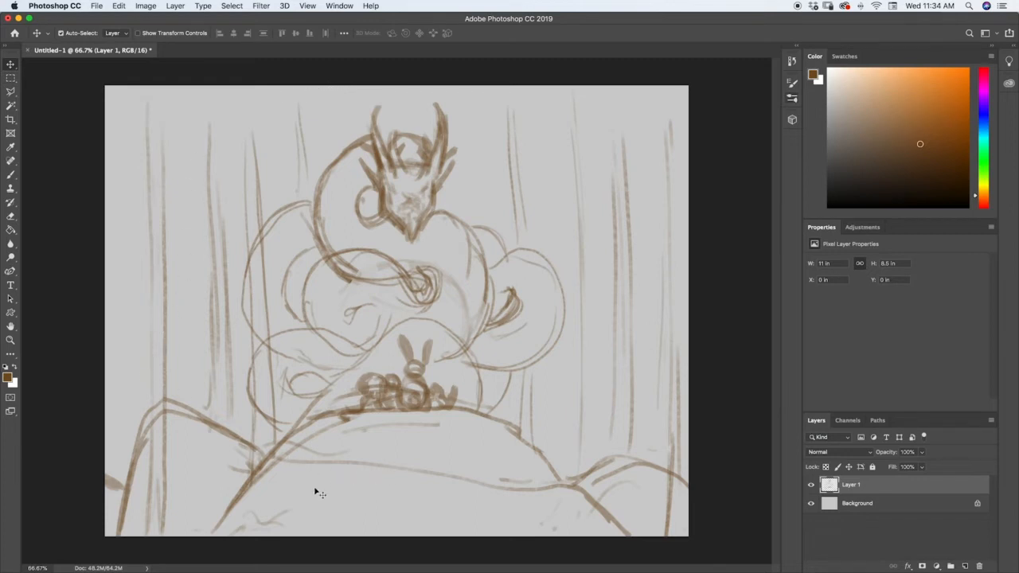
pyautogui.press('c')
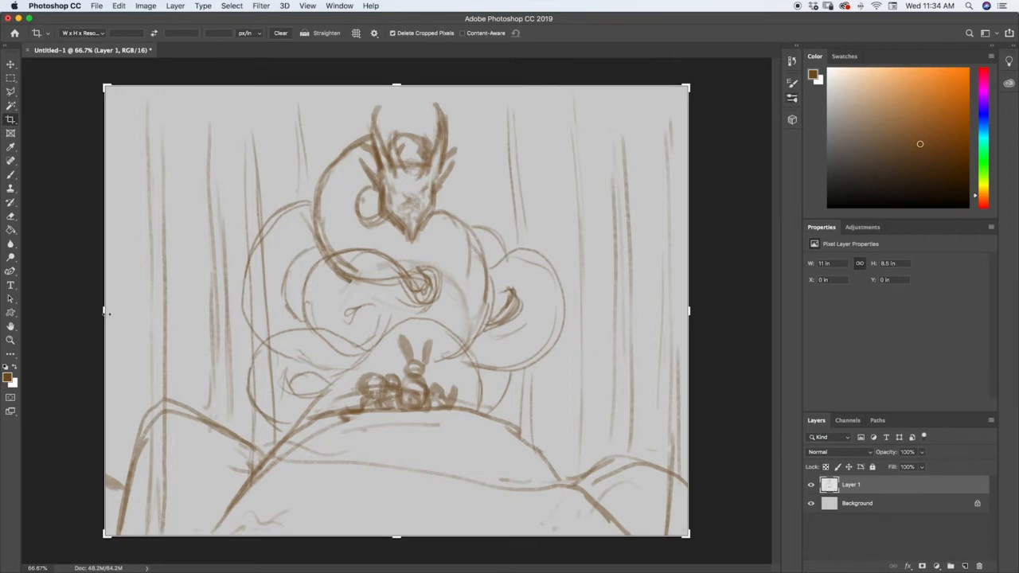
pyautogui.moveTo(106, 313); pyautogui.dragTo(51, 311)
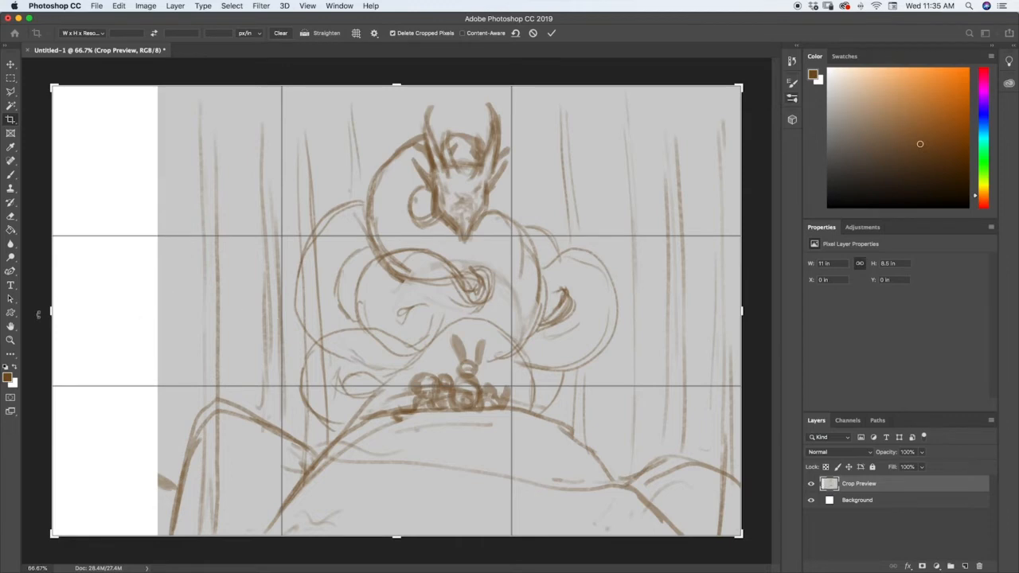
pyautogui.moveTo(52, 312); pyautogui.dragTo(73, 311)
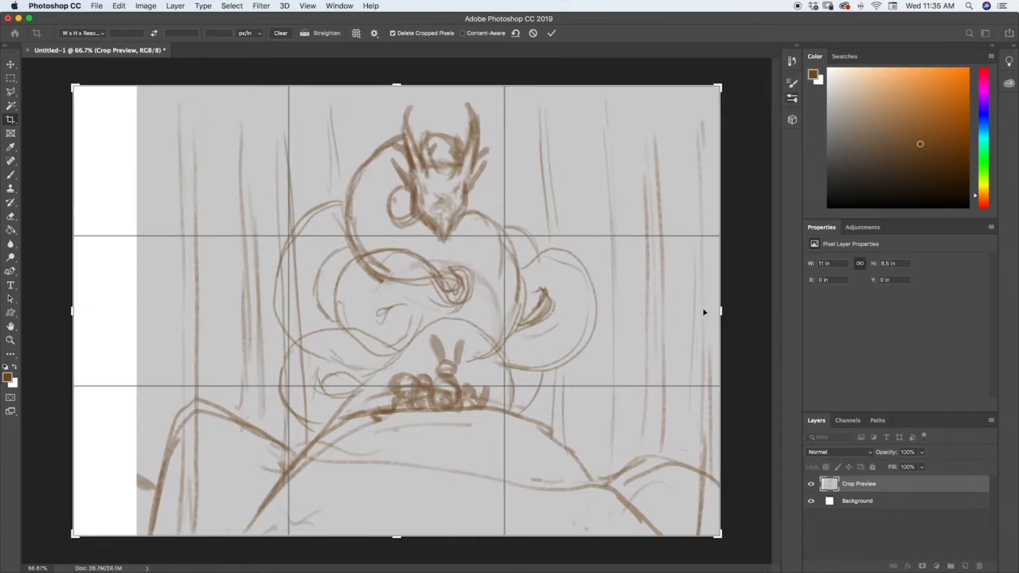
pyautogui.moveTo(720, 311); pyautogui.dragTo(757, 312)
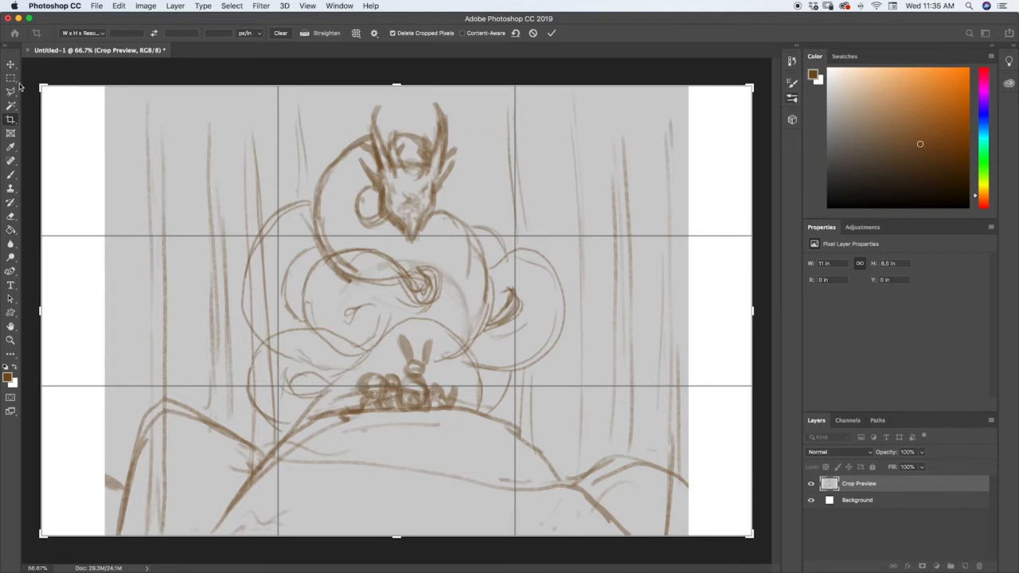
pyautogui.press('Return')
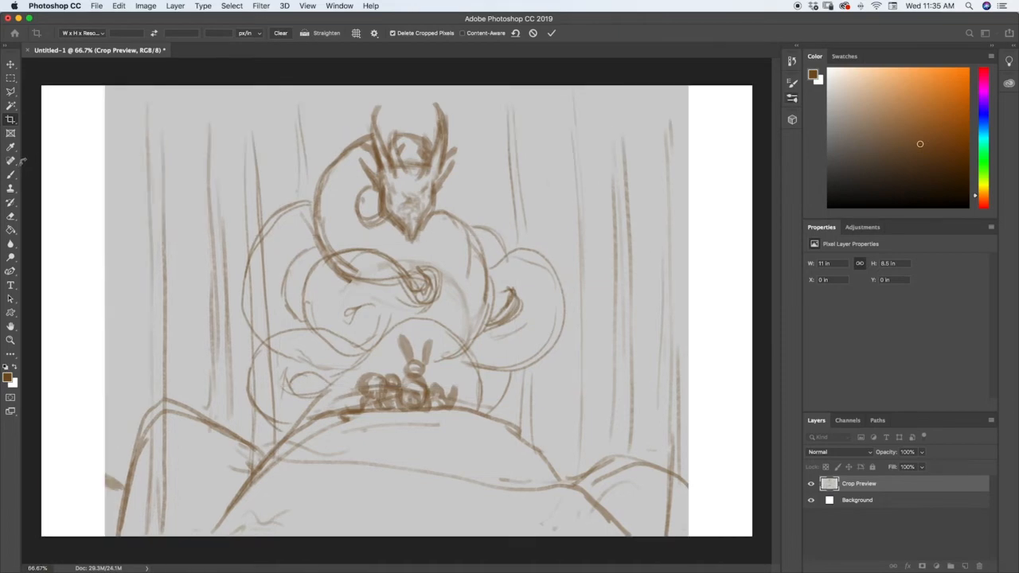
# - Sample the light gray background color and fill the white strips on both sides of the canvas with it
pyautogui.press('i')
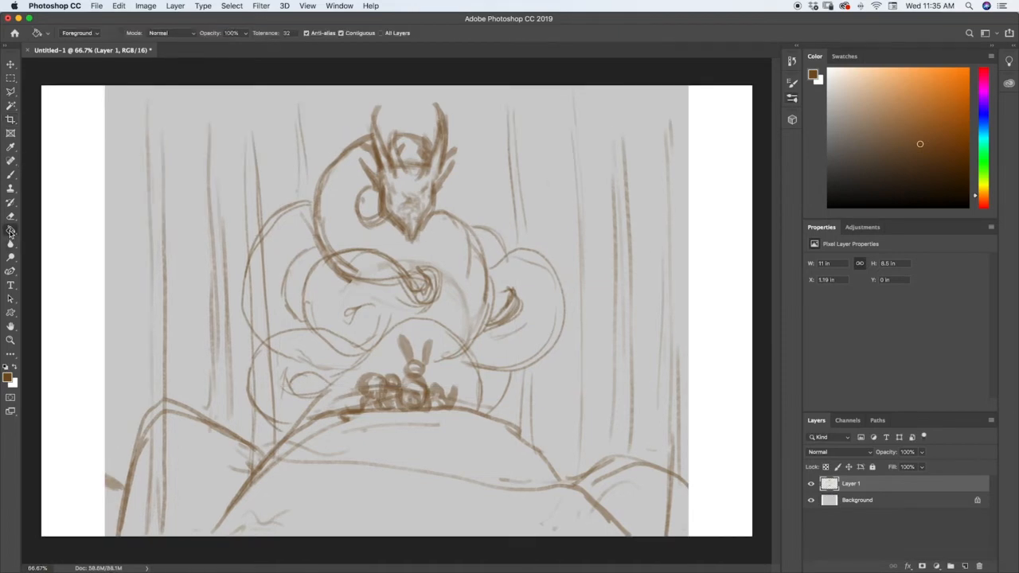
pyautogui.click(140, 268)
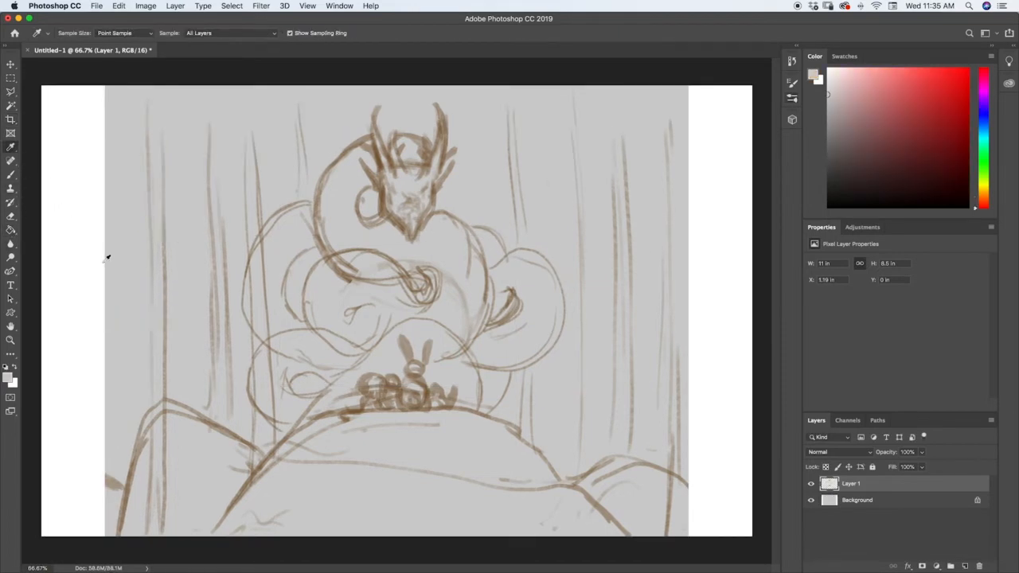
pyautogui.press('b')
pyautogui.click(11, 230)
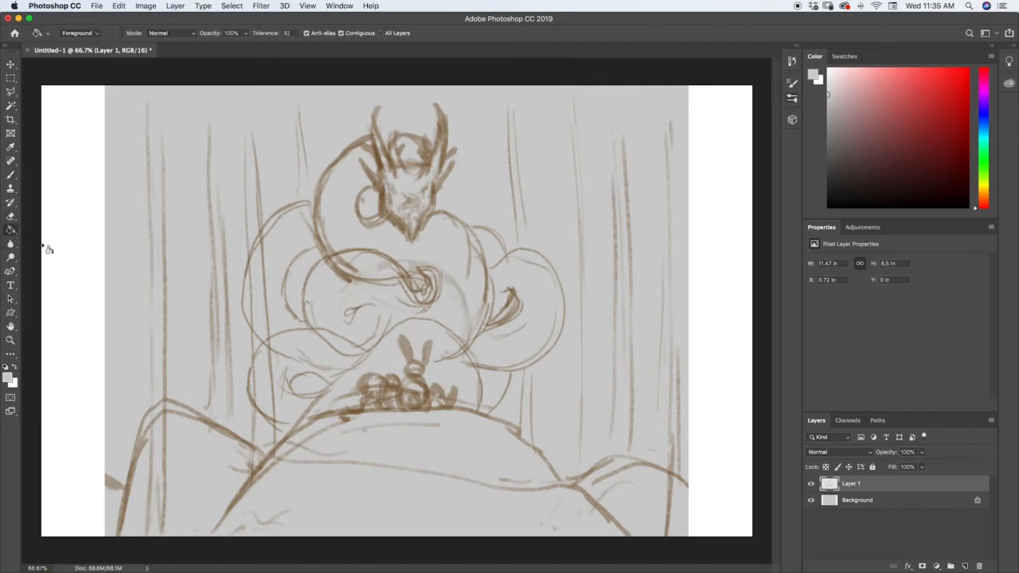
pyautogui.click(84, 250)
pyautogui.click(726, 236)
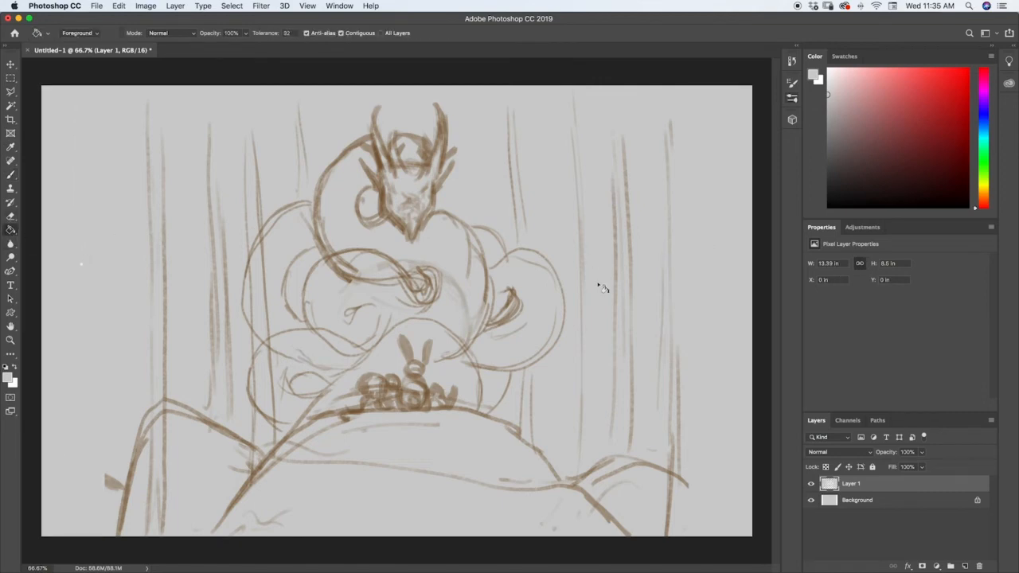
# - Undo the two gray fills made on Layer 1 at both sides of the canvas
pyautogui.press('b')
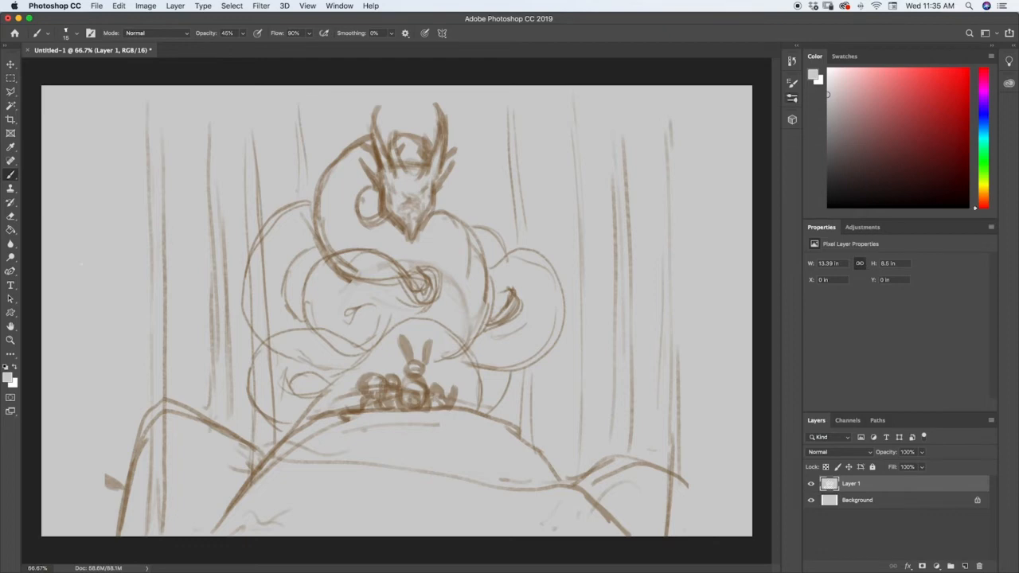
pyautogui.press('super+z')
pyautogui.press('super+z')
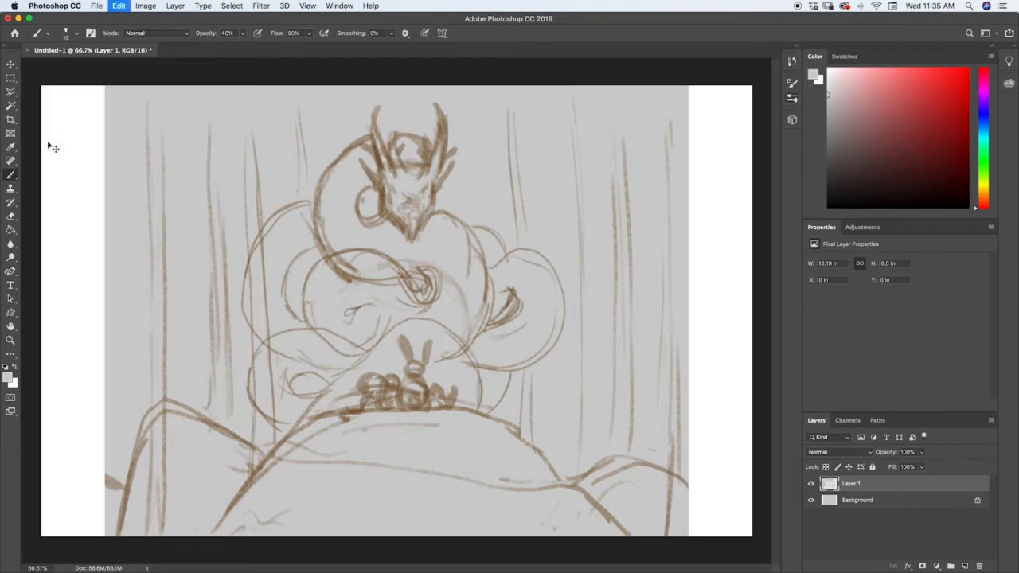
# - Fill the white side strips with light gray on the Background layer and make Layer 1 active again
pyautogui.click(831, 501)
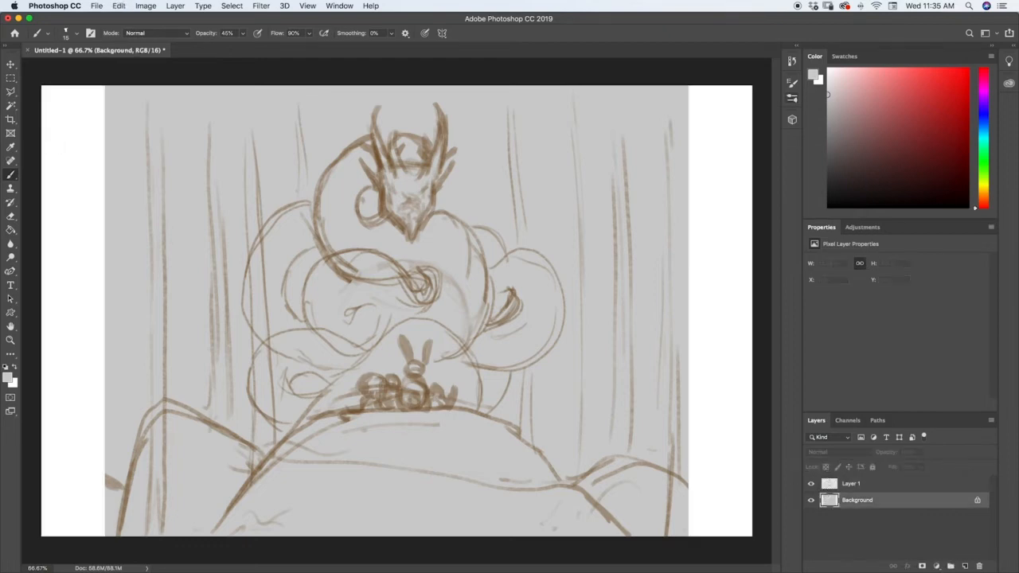
pyautogui.click(10, 229)
pyautogui.click(70, 259)
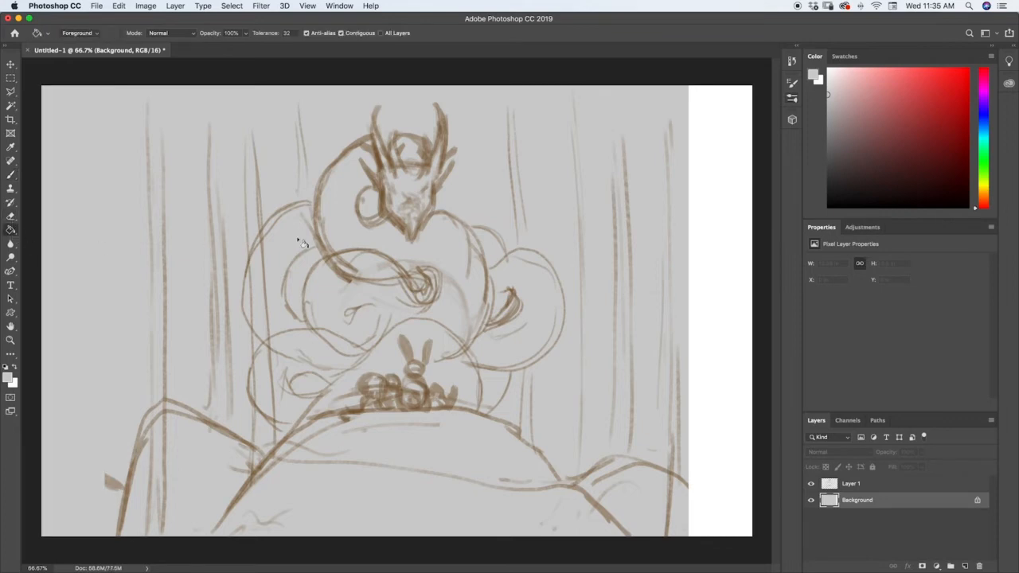
pyautogui.click(737, 276)
pyautogui.click(828, 487)
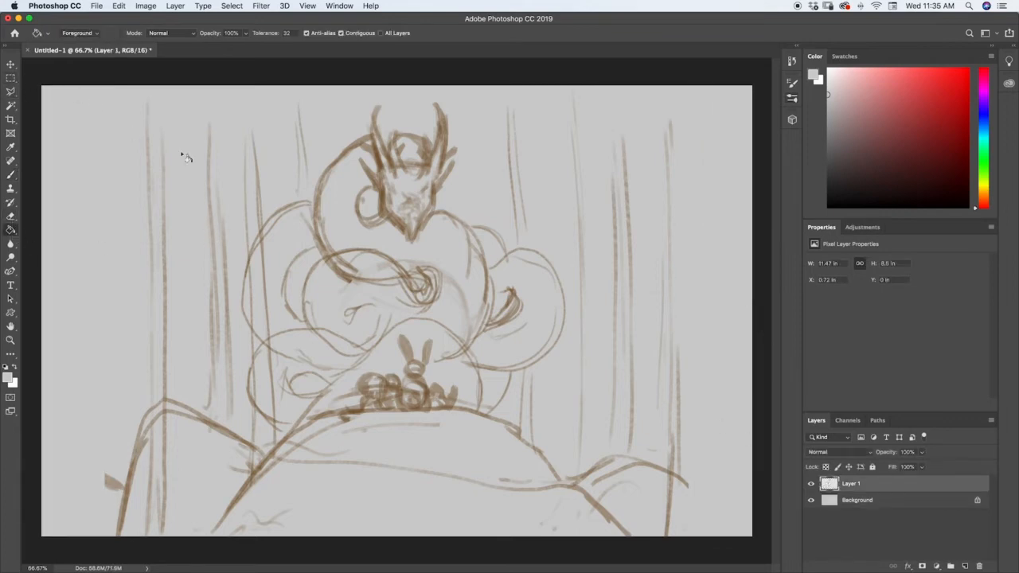
pyautogui.rightClick(829, 486)
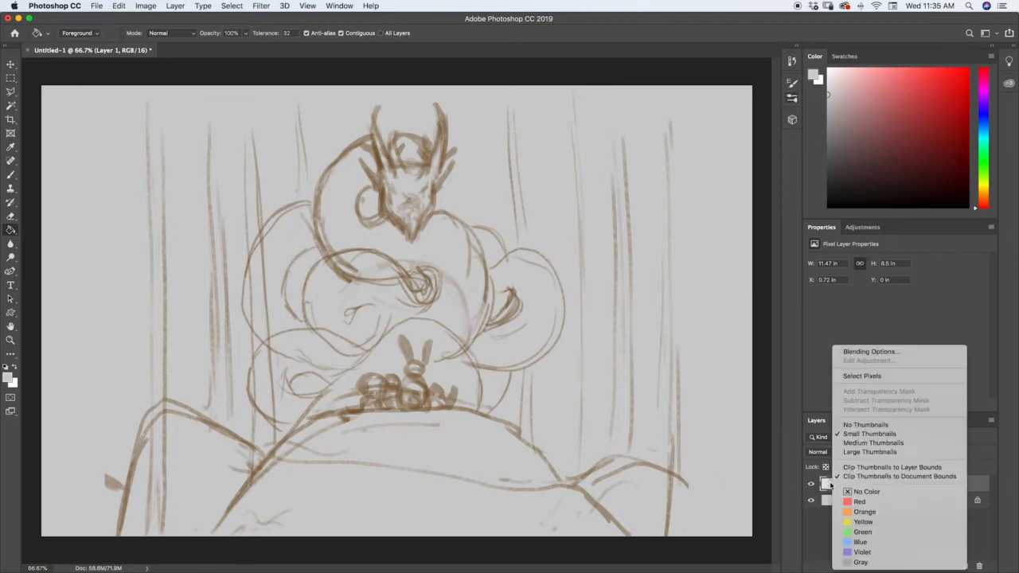
pyautogui.click(860, 376)
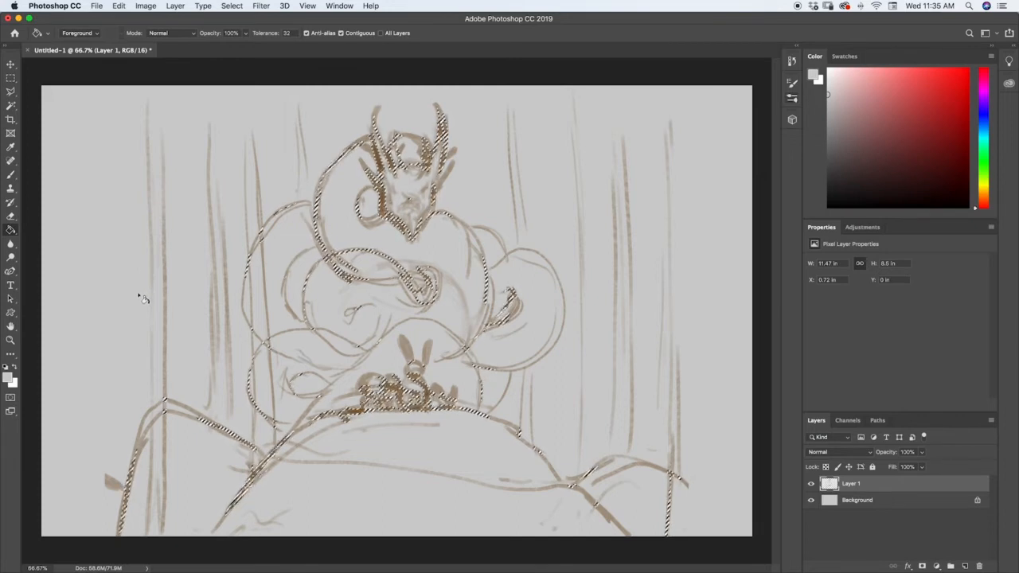
pyautogui.hotkey('ctrl', 'd')
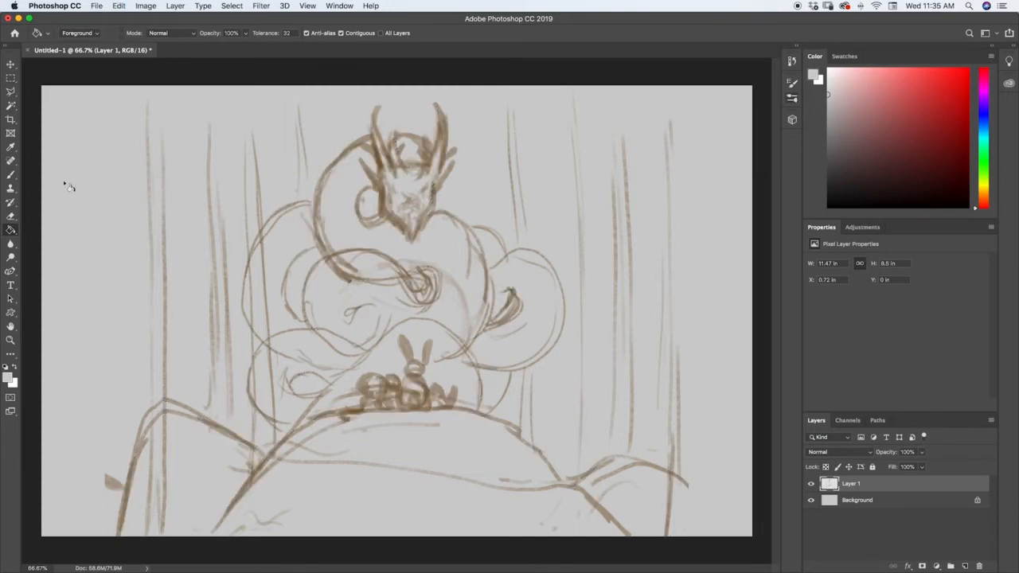
# - Enclose nearly the whole sketch on Layer 1 in a rectangular selection and begin a free transform on it
pyautogui.click(10, 78)
pyautogui.moveTo(50, 87); pyautogui.dragTo(705, 559)
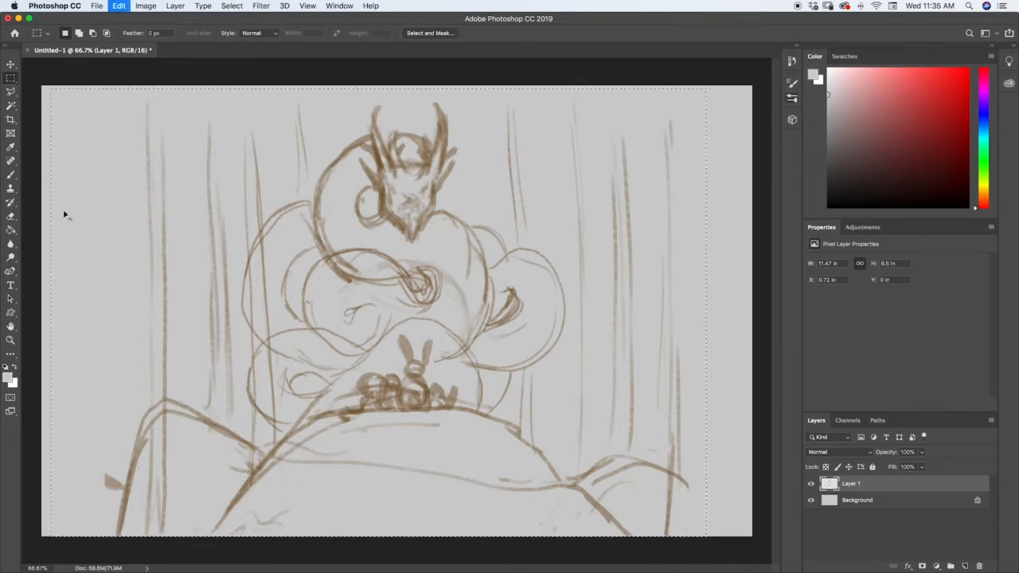
pyautogui.press('super+t')
# - Try to scale the sketch proportionally outward to both sides of the canvas
pyautogui.moveTo(52, 312); pyautogui.dragTo(26, 313)
pyautogui.press('super+z')
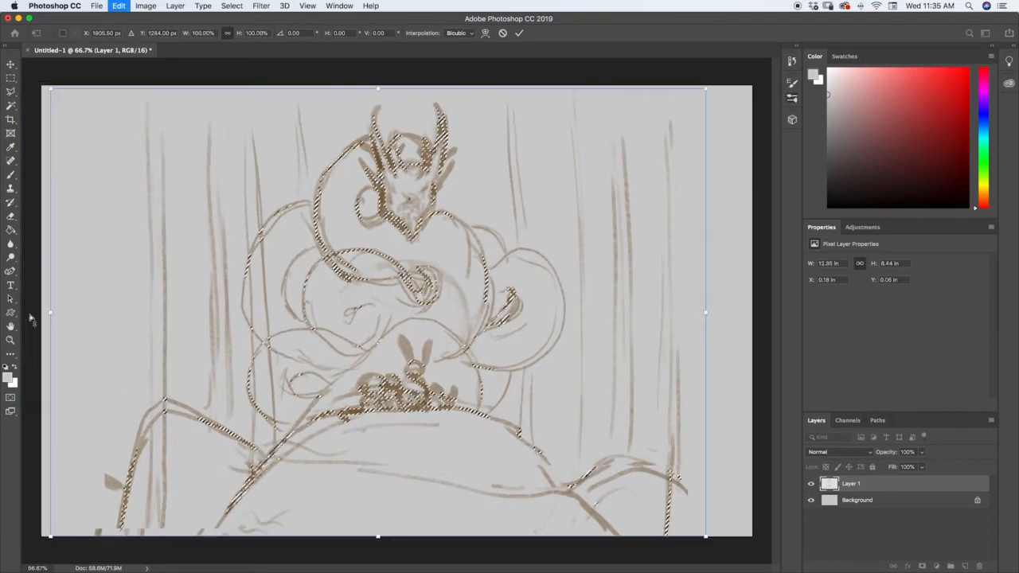
pyautogui.rightClick(328, 305)
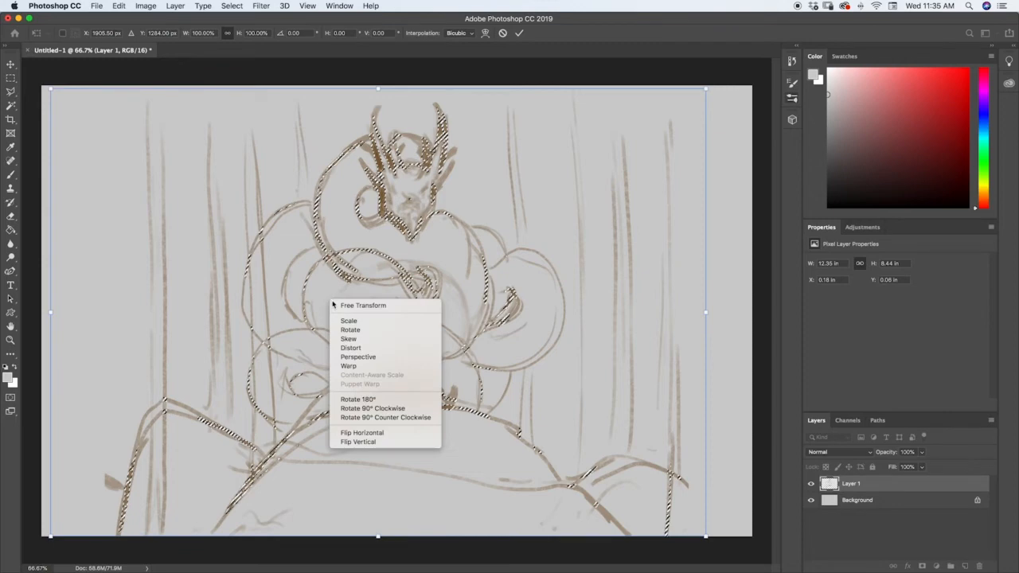
pyautogui.click(334, 305)
pyautogui.moveTo(50, 312); pyautogui.dragTo(35, 312)
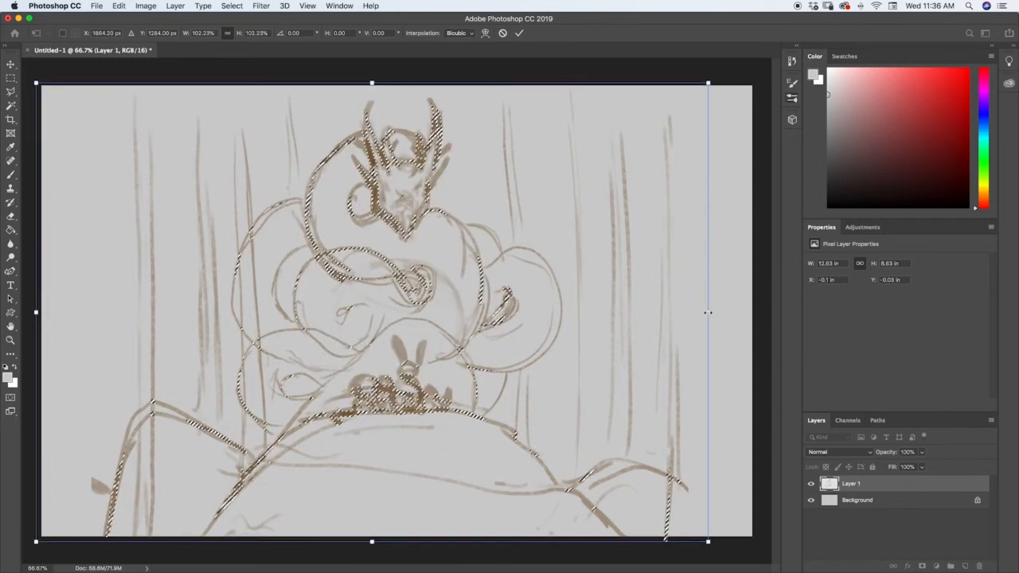
pyautogui.moveTo(706, 312); pyautogui.dragTo(752, 314)
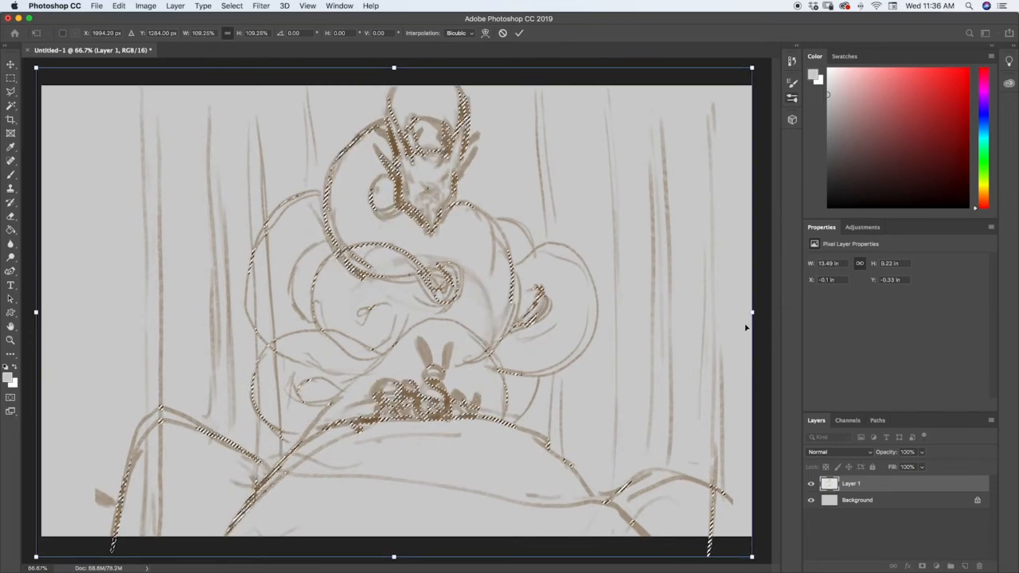
pyautogui.press('super+z')
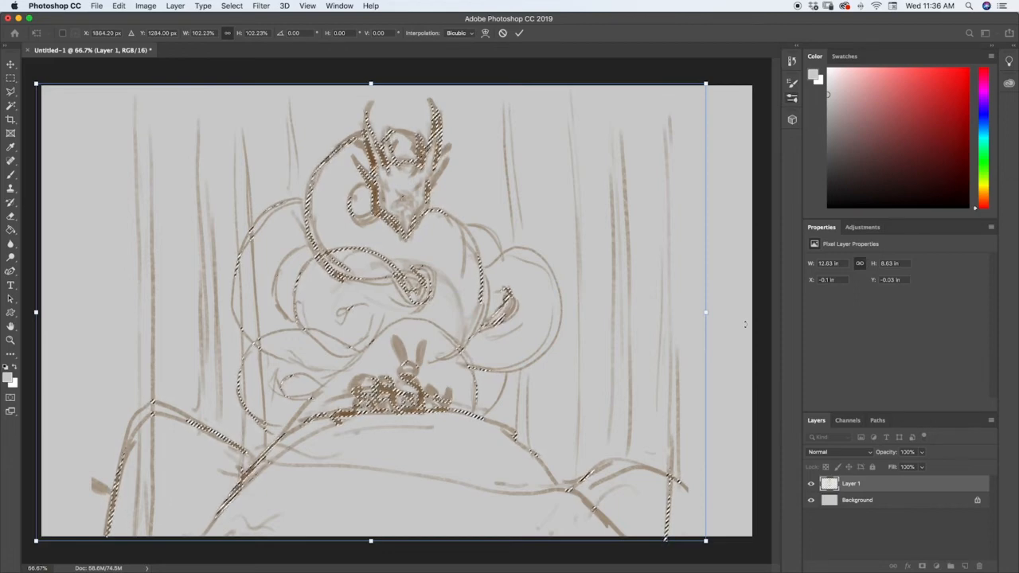
# - Scale and distort the sketch to about 108% width and 97% height so it spans the canvas width, then apply and deselect
pyautogui.moveTo(36, 312); pyautogui.dragTo(78, 315)
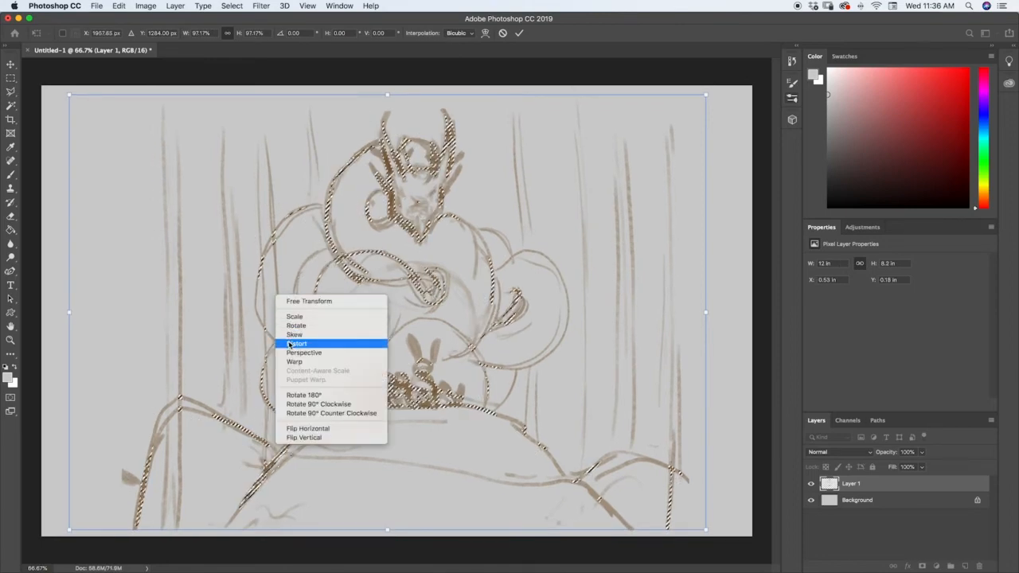
pyautogui.click(289, 343)
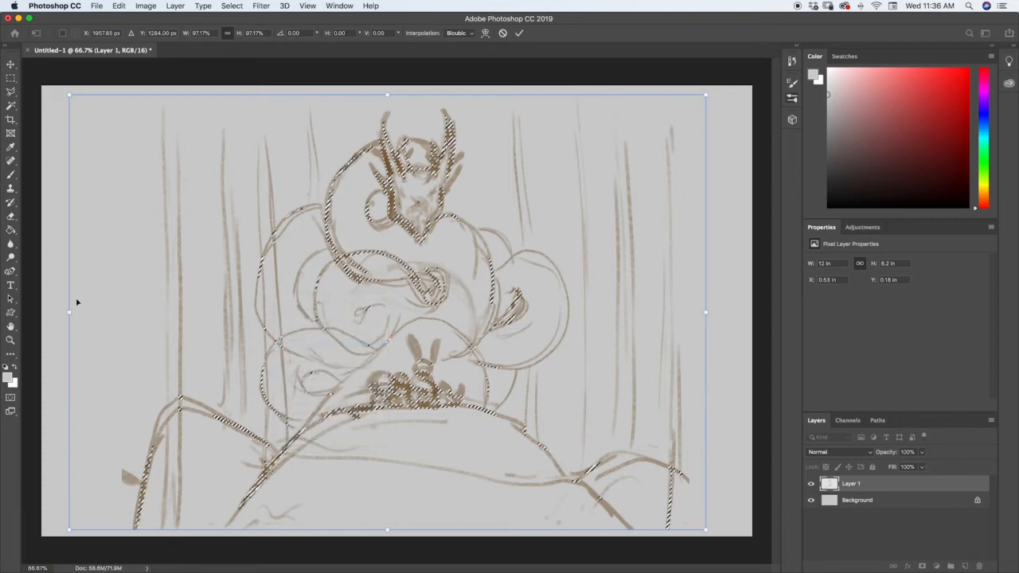
pyautogui.moveTo(69, 312); pyautogui.dragTo(44, 312)
pyautogui.moveTo(705, 312); pyautogui.dragTo(753, 320)
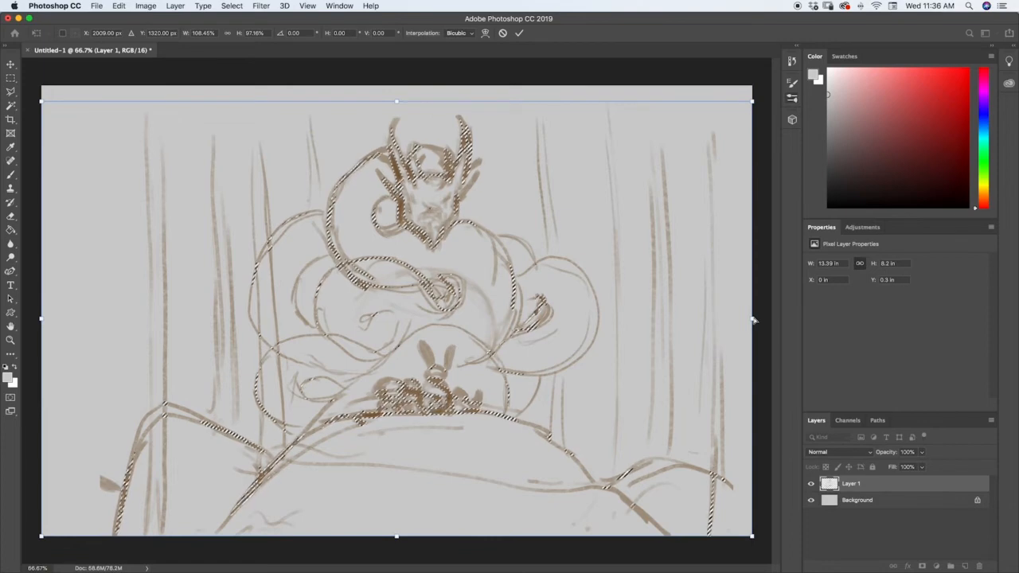
pyautogui.press('Return')
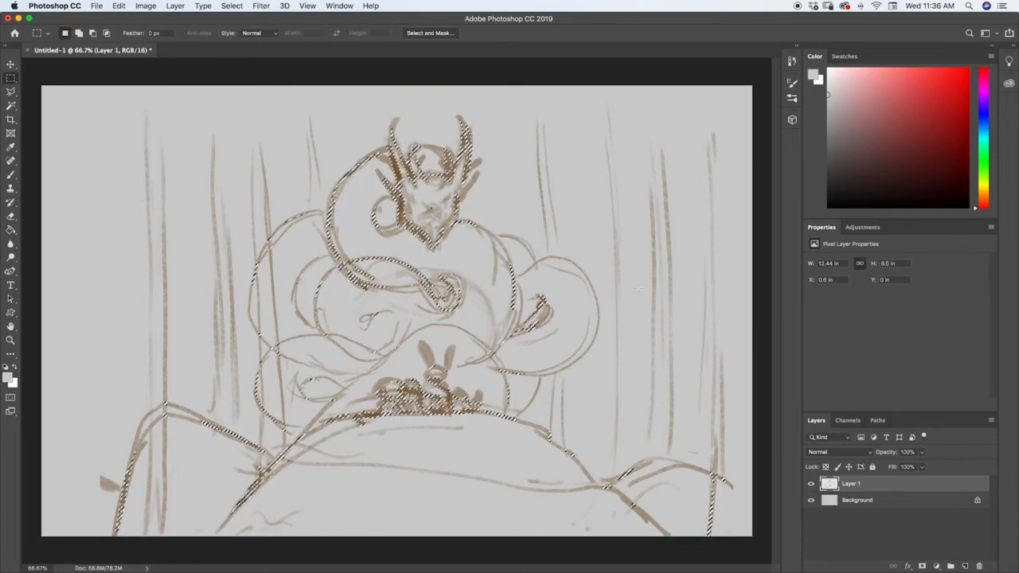
pyautogui.press('super+d')
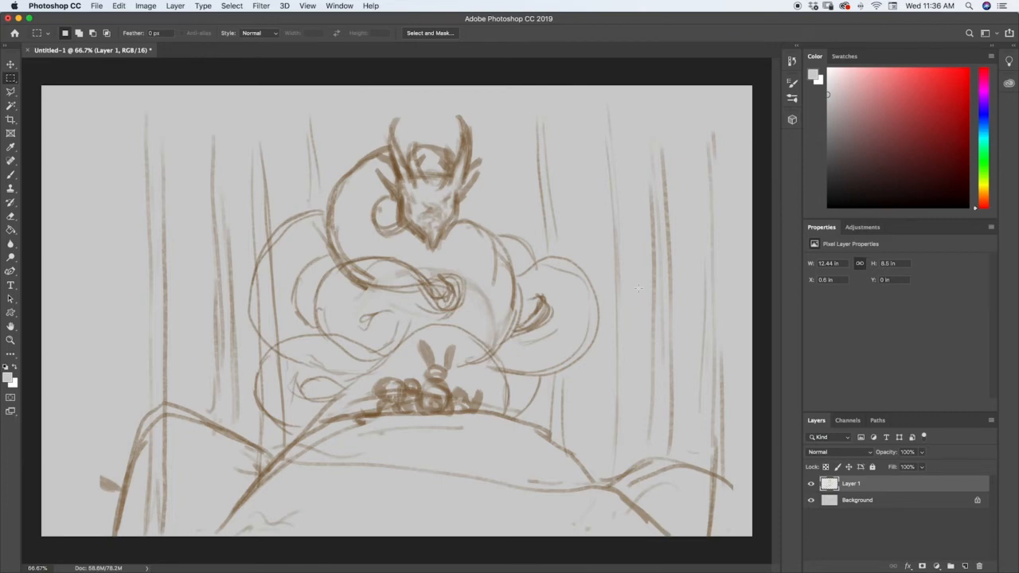
pyautogui.press('super+shift+d')
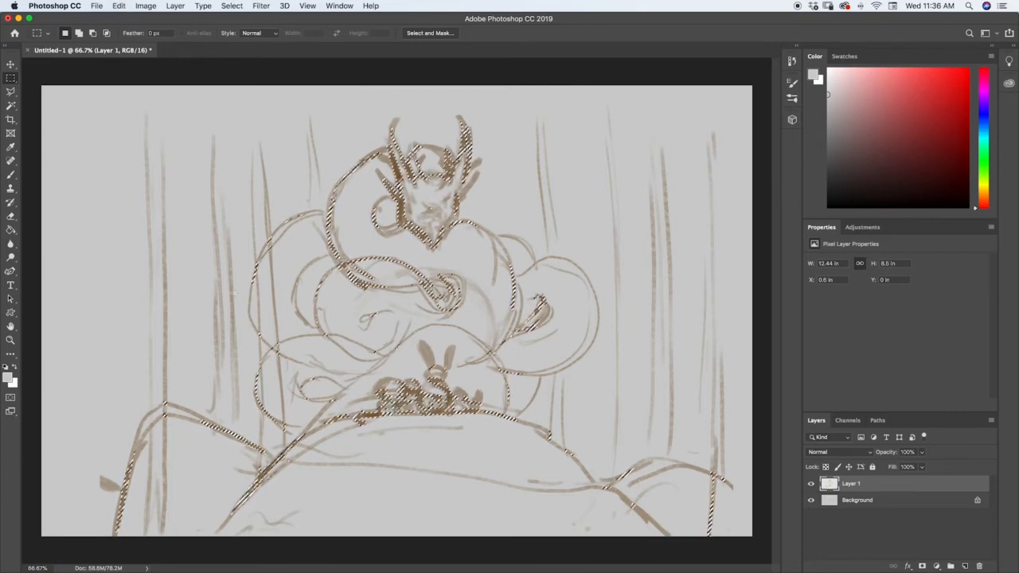
pyautogui.press('super+d')
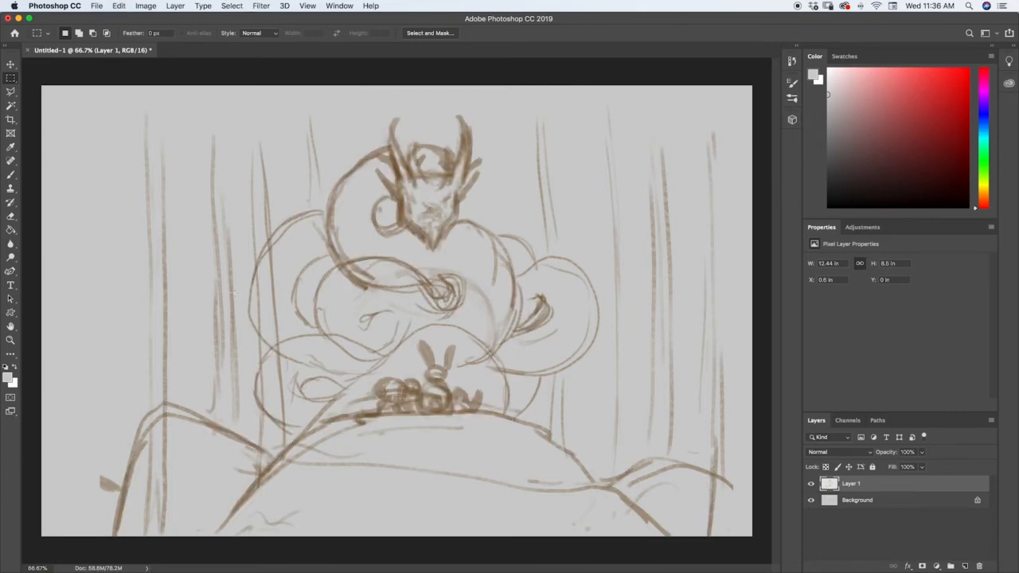
# - Erase the background tree trunks behind the left coils and beside the creature's head with a 125 px eraser
pyautogui.press('i')
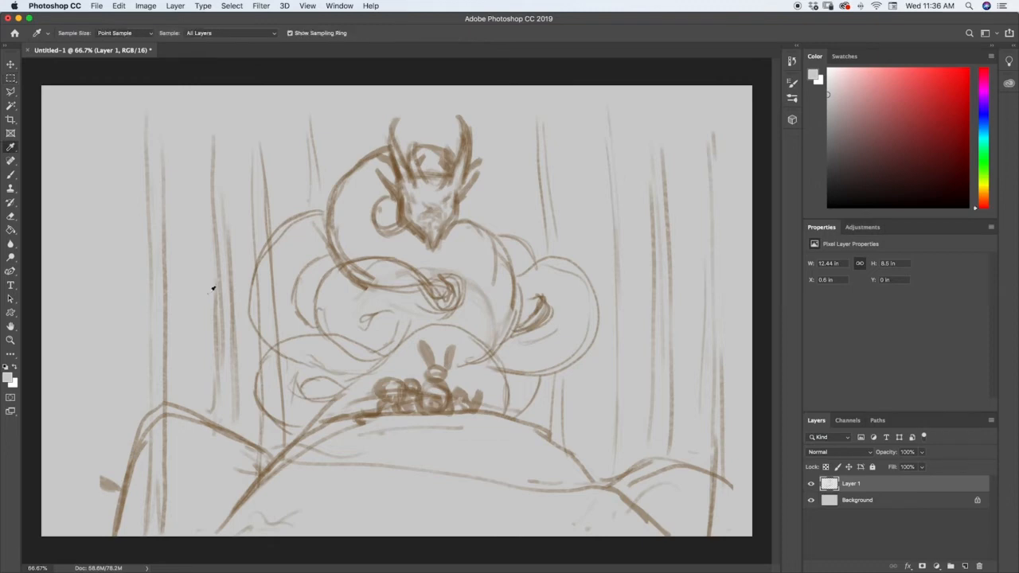
pyautogui.press('e')
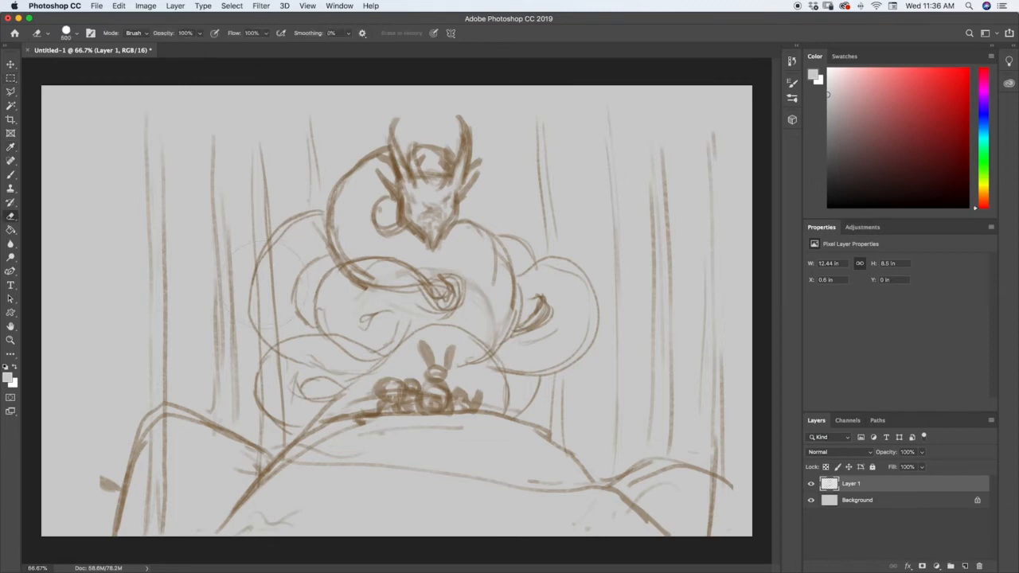
pyautogui.press('[')
pyautogui.press('[')
pyautogui.press(']')
pyautogui.press(']')
pyautogui.press(']')
pyautogui.press(']')
pyautogui.moveTo(266, 296); pyautogui.dragTo(265, 261)
pyautogui.moveTo(275, 311)
pyautogui.mouseDown()
pyautogui.moveTo(263, 340)
pyautogui.moveTo(269, 429)
pyautogui.moveTo(262, 215)
pyautogui.mouseUp()
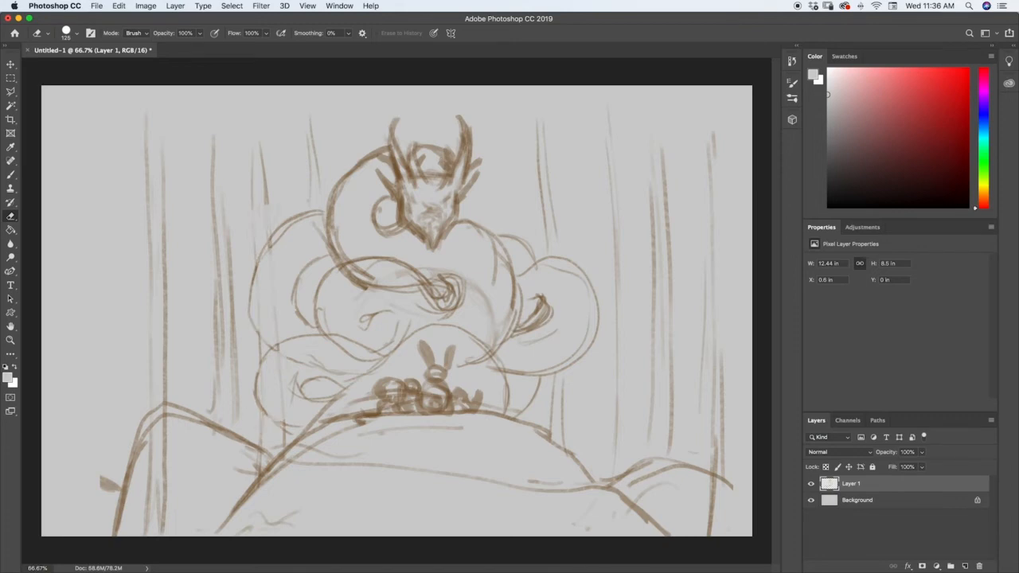
pyautogui.moveTo(255, 260); pyautogui.dragTo(264, 144)
pyautogui.moveTo(309, 180)
pyautogui.mouseDown()
pyautogui.moveTo(310, 138)
pyautogui.moveTo(319, 183)
pyautogui.mouseUp()
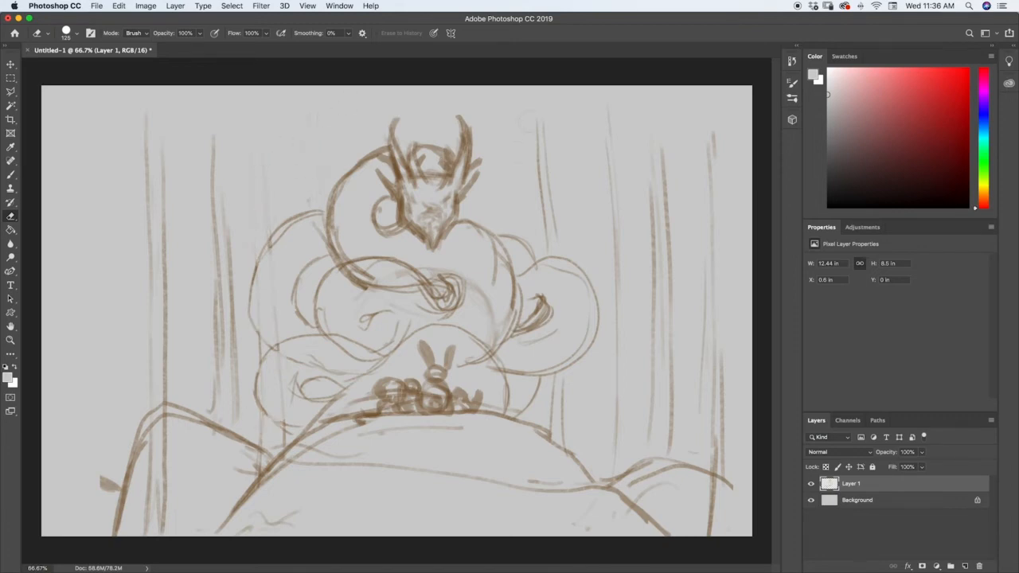
# - Erase the thin background trunks above, below and just beyond the creature's right coils
pyautogui.moveTo(542, 124); pyautogui.dragTo(549, 239)
pyautogui.moveTo(610, 152); pyautogui.dragTo(617, 404)
pyautogui.moveTo(554, 382); pyautogui.dragTo(557, 438)
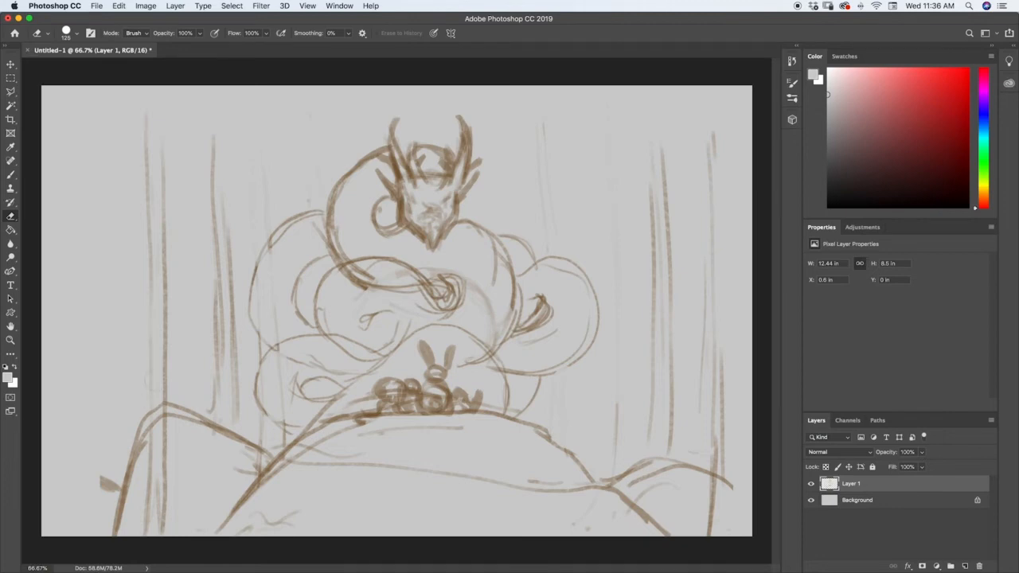
pyautogui.press('super+z')
pyautogui.press('super+shift+z')
# - Sample the brown from the rabbit sketch as the brush color
pyautogui.press('b')
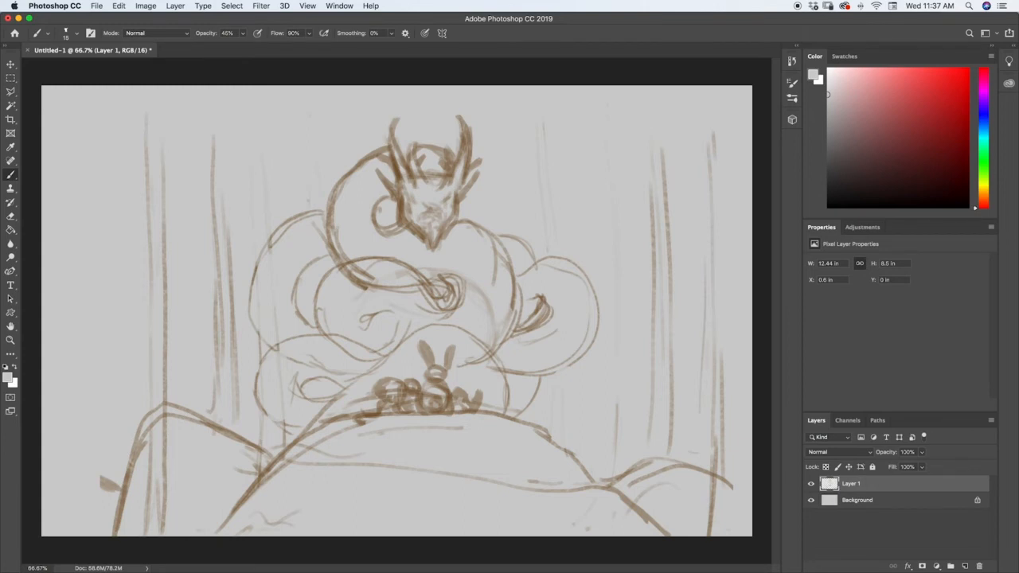
pyautogui.click(841, 57)
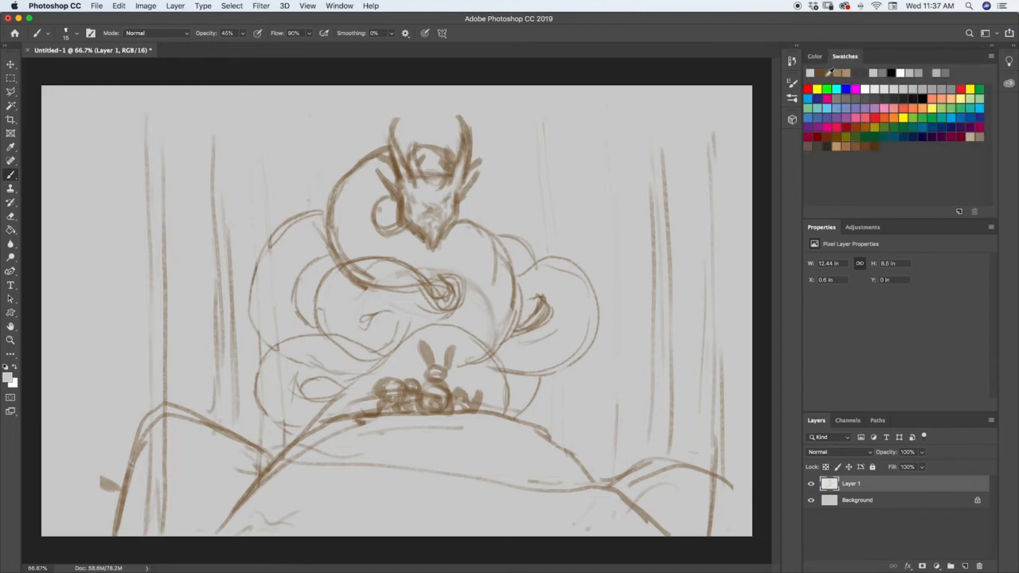
pyautogui.click(814, 56)
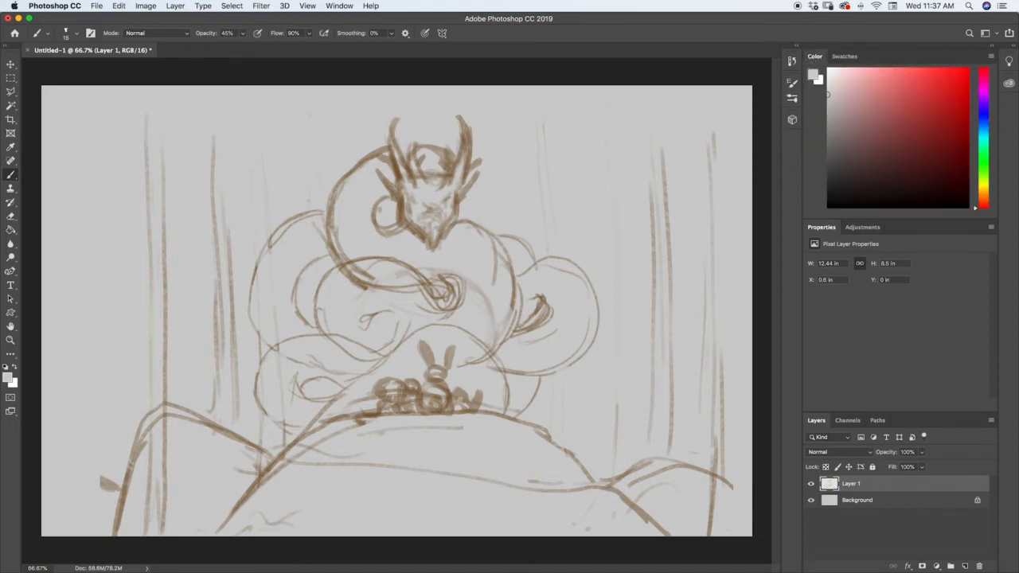
pyautogui.press('i')
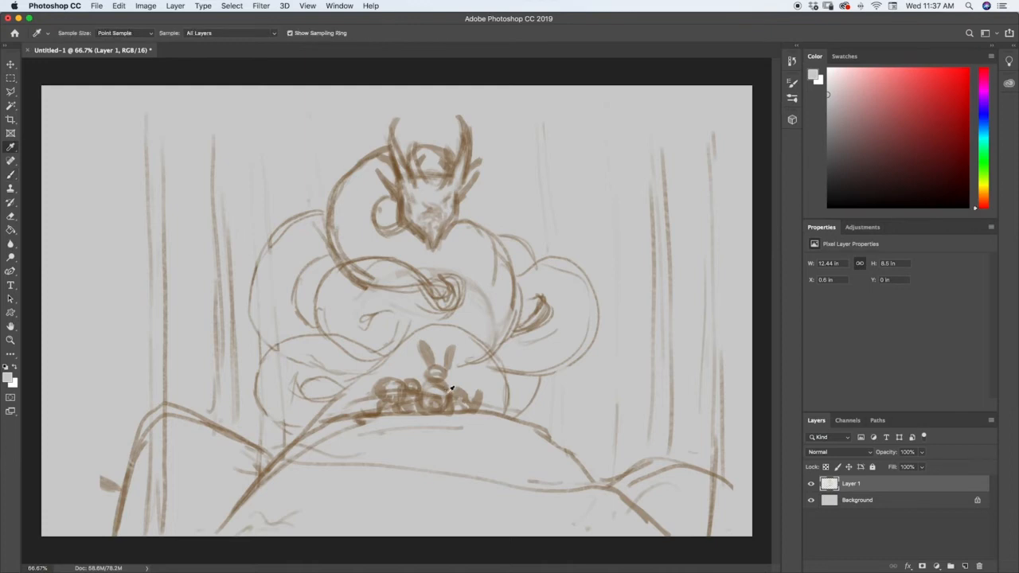
pyautogui.click(449, 394)
pyautogui.press('b')
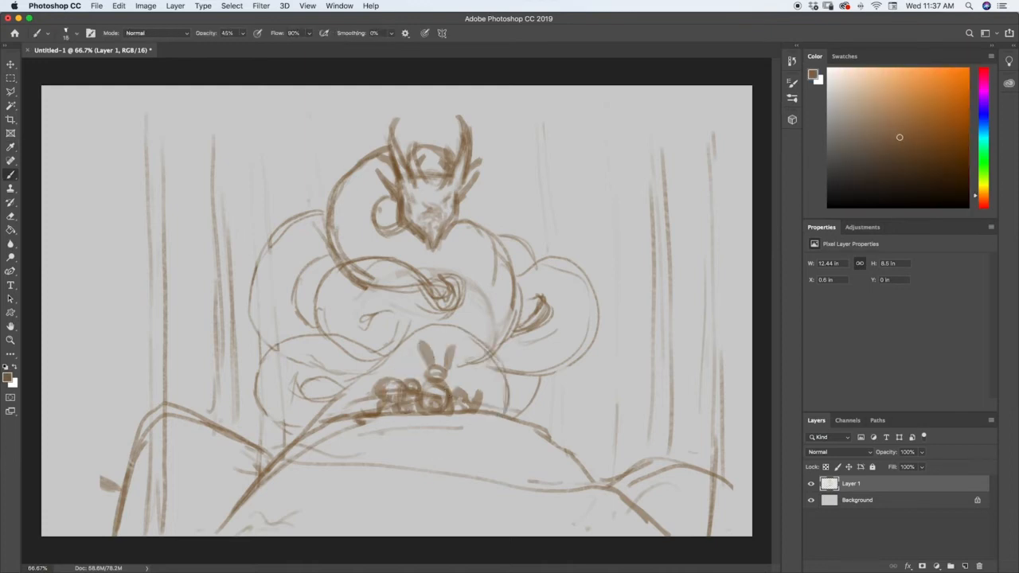
# - Extend the ground lines toward both canvas edges and down the mound's left slope with a 35 px brown brush
pyautogui.moveTo(95, 453)
pyautogui.mouseDown()
pyautogui.moveTo(131, 465)
pyautogui.moveTo(93, 450)
pyautogui.mouseUp()
pyautogui.moveTo(85, 443)
pyautogui.mouseDown()
pyautogui.moveTo(134, 455)
pyautogui.moveTo(72, 436)
pyautogui.mouseUp()
pyautogui.press(']')
pyautogui.press(']')
pyautogui.moveTo(130, 459); pyautogui.dragTo(43, 445)
pyautogui.moveTo(43, 445)
pyautogui.mouseDown()
pyautogui.moveTo(101, 456)
pyautogui.moveTo(119, 441)
pyautogui.mouseUp()
pyautogui.moveTo(639, 463)
pyautogui.mouseDown()
pyautogui.moveTo(731, 473)
pyautogui.moveTo(732, 453)
pyautogui.mouseUp()
pyautogui.moveTo(244, 485)
pyautogui.mouseDown()
pyautogui.moveTo(171, 530)
pyautogui.moveTo(182, 533)
pyautogui.mouseUp()
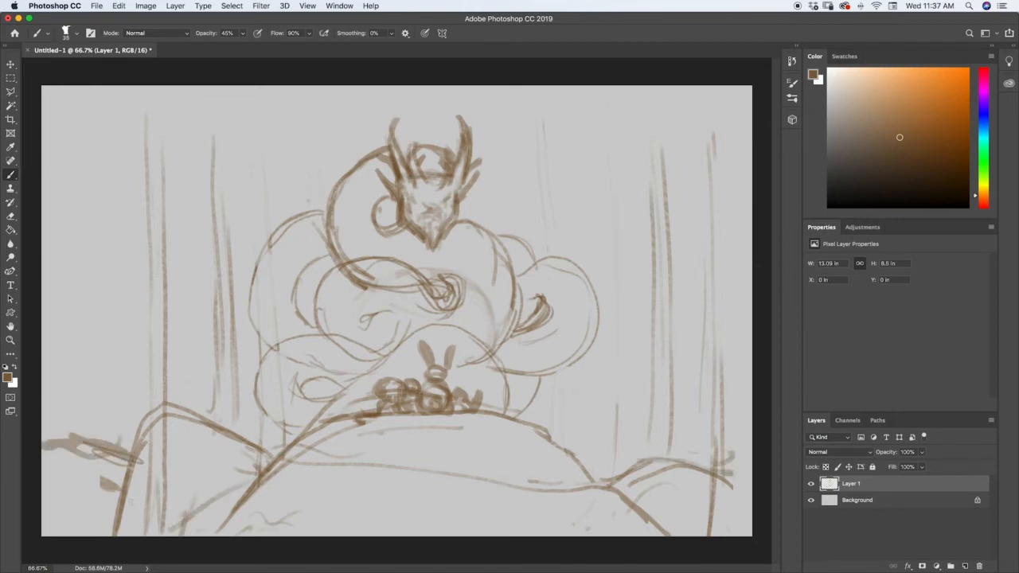
# - Draw more vertical tree trunks on the left side of the scene and near its right edge
pyautogui.moveTo(89, 541)
pyautogui.mouseDown()
pyautogui.moveTo(91, 93)
pyautogui.moveTo(103, 505)
pyautogui.moveTo(91, 531)
pyautogui.mouseUp()
pyautogui.moveTo(74, 457)
pyautogui.mouseDown()
pyautogui.moveTo(59, 534)
pyautogui.moveTo(63, 341)
pyautogui.mouseUp()
pyautogui.moveTo(185, 245); pyautogui.dragTo(188, 464)
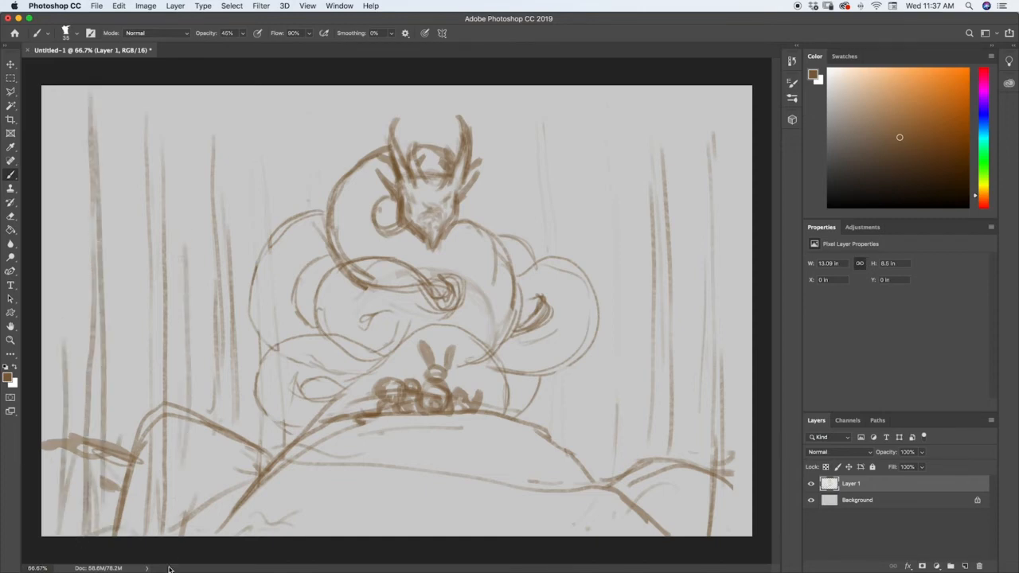
pyautogui.moveTo(127, 509); pyautogui.dragTo(129, 446)
pyautogui.moveTo(623, 494); pyautogui.dragTo(632, 356)
pyautogui.moveTo(732, 471); pyautogui.dragTo(730, 129)
# - Add short broken branch stubs to a right-hand trunk and at two heights on a left-hand trunk
pyautogui.moveTo(646, 224)
pyautogui.mouseDown()
pyautogui.moveTo(651, 238)
pyautogui.moveTo(647, 229)
pyautogui.mouseUp()
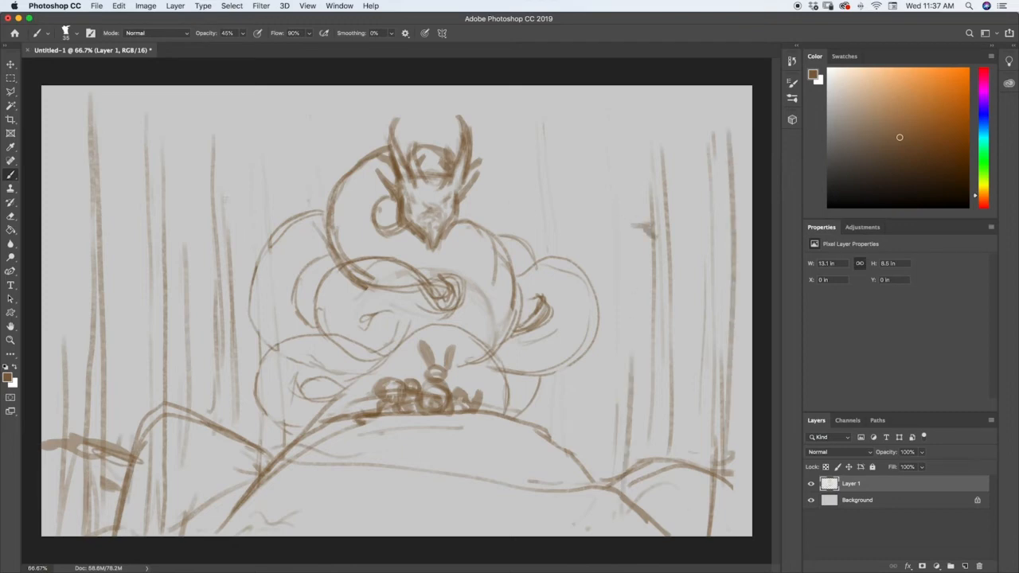
pyautogui.moveTo(175, 199)
pyautogui.mouseDown()
pyautogui.moveTo(163, 216)
pyautogui.moveTo(171, 204)
pyautogui.mouseUp()
pyautogui.moveTo(172, 340)
pyautogui.mouseDown()
pyautogui.moveTo(159, 349)
pyautogui.moveTo(169, 341)
pyautogui.moveTo(174, 355)
pyautogui.mouseUp()
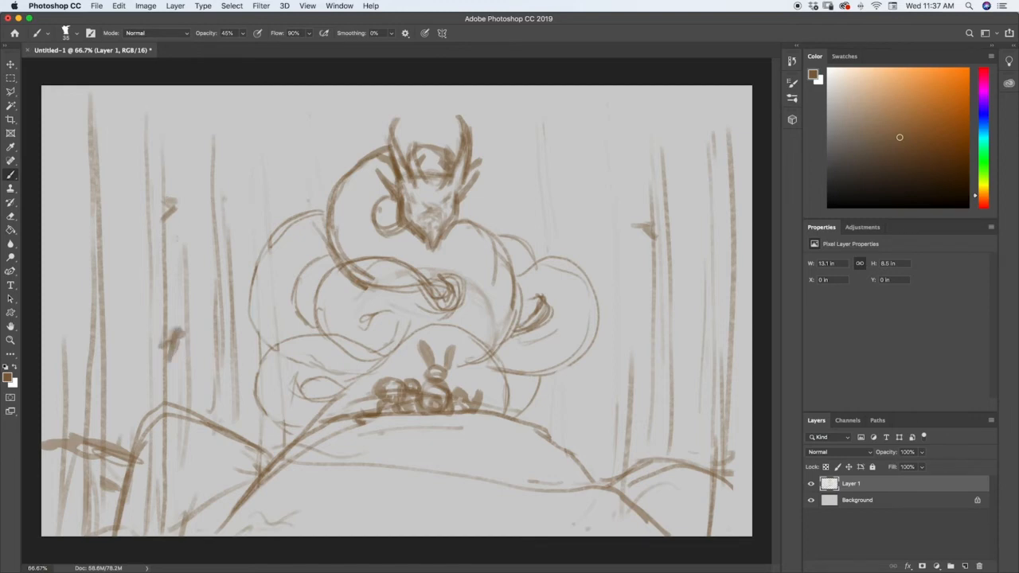
# - Add small branch stubs to a left-hand and a right-hand trunk and sketch background ground lines on both sides of the mound
pyautogui.moveTo(177, 221); pyautogui.dragTo(172, 210)
pyautogui.moveTo(653, 346); pyautogui.dragTo(638, 350)
pyautogui.moveTo(562, 456)
pyautogui.mouseDown()
pyautogui.moveTo(605, 477)
pyautogui.moveTo(615, 471)
pyautogui.mouseUp()
pyautogui.moveTo(271, 419)
pyautogui.mouseDown()
pyautogui.moveTo(237, 429)
pyautogui.moveTo(331, 414)
pyautogui.mouseUp()
pyautogui.moveTo(226, 439); pyautogui.dragTo(358, 408)
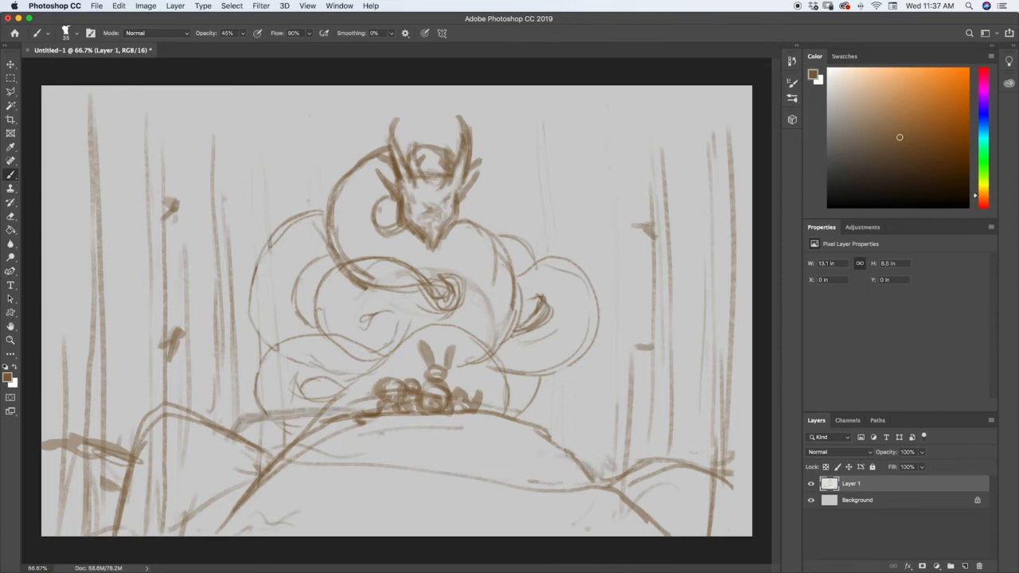
pyautogui.moveTo(522, 423)
pyautogui.mouseDown()
pyautogui.moveTo(597, 439)
pyautogui.moveTo(617, 476)
pyautogui.mouseUp()
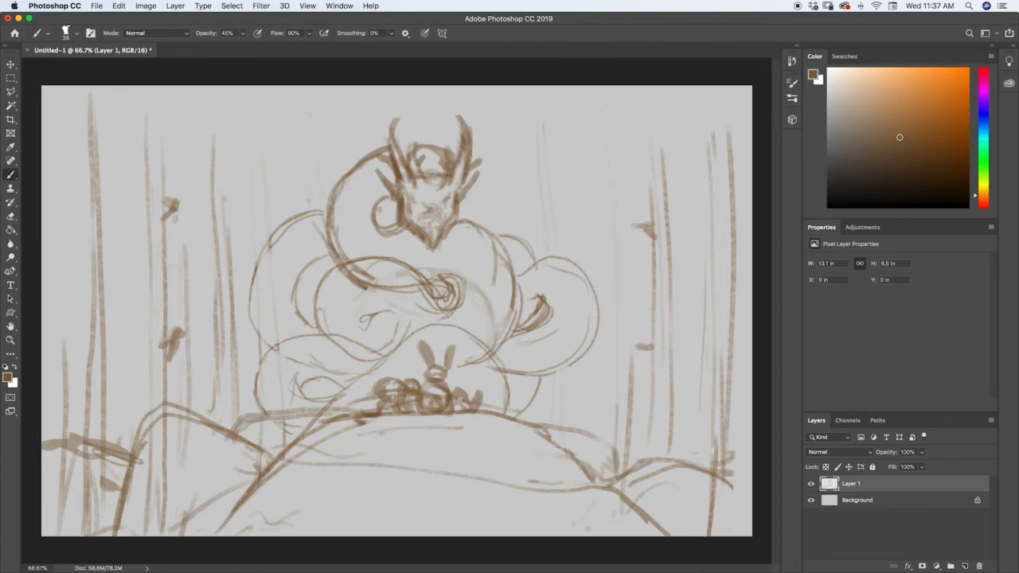
pyautogui.moveTo(225, 428)
pyautogui.mouseDown()
pyautogui.moveTo(170, 411)
pyautogui.moveTo(93, 441)
pyautogui.mouseUp()
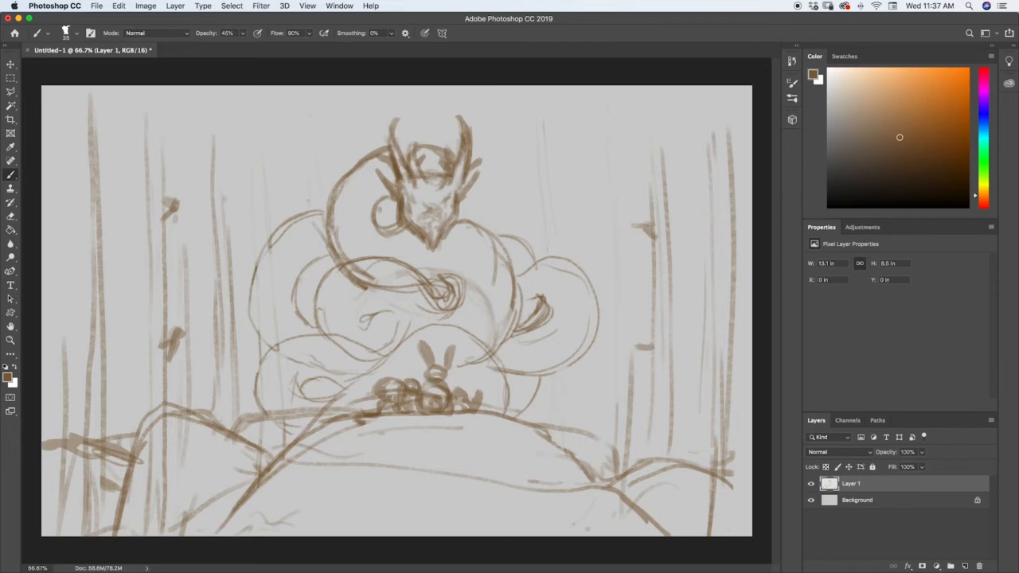
# - Retrace the lowest coil's edges and the arch that curves over the rabbit
pyautogui.moveTo(277, 351); pyautogui.dragTo(279, 427)
pyautogui.moveTo(342, 393); pyautogui.dragTo(486, 355)
pyautogui.moveTo(512, 402); pyautogui.dragTo(511, 377)
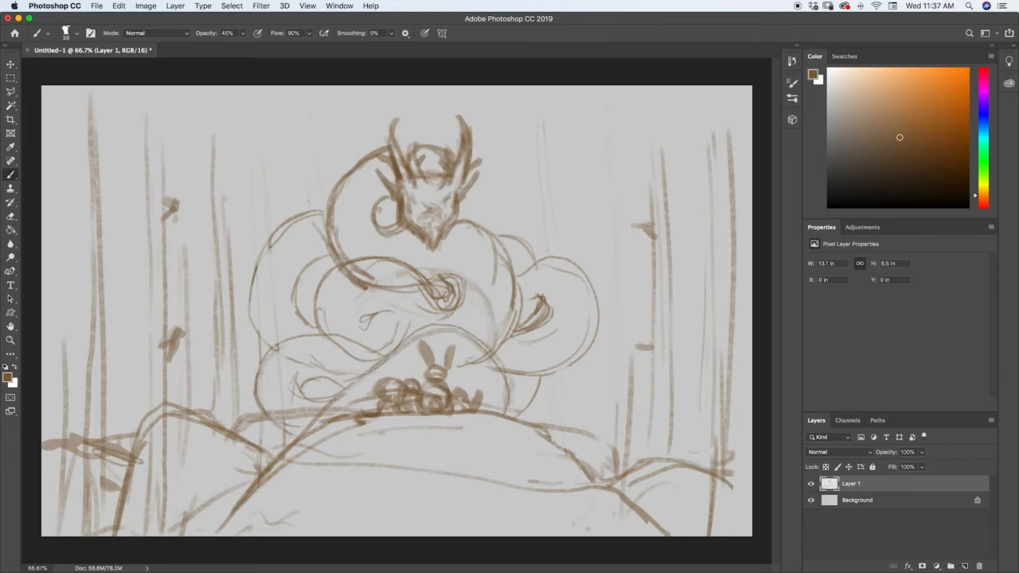
pyautogui.moveTo(510, 413); pyautogui.dragTo(499, 354)
# - Thicken the serpent's neck curve behind the head and the body outline descending on the right of the head
pyautogui.moveTo(436, 174)
pyautogui.mouseDown()
pyautogui.moveTo(441, 157)
pyautogui.moveTo(365, 172)
pyautogui.moveTo(333, 216)
pyautogui.mouseUp()
pyautogui.moveTo(394, 156); pyautogui.dragTo(414, 143)
pyautogui.moveTo(368, 158); pyautogui.dragTo(358, 165)
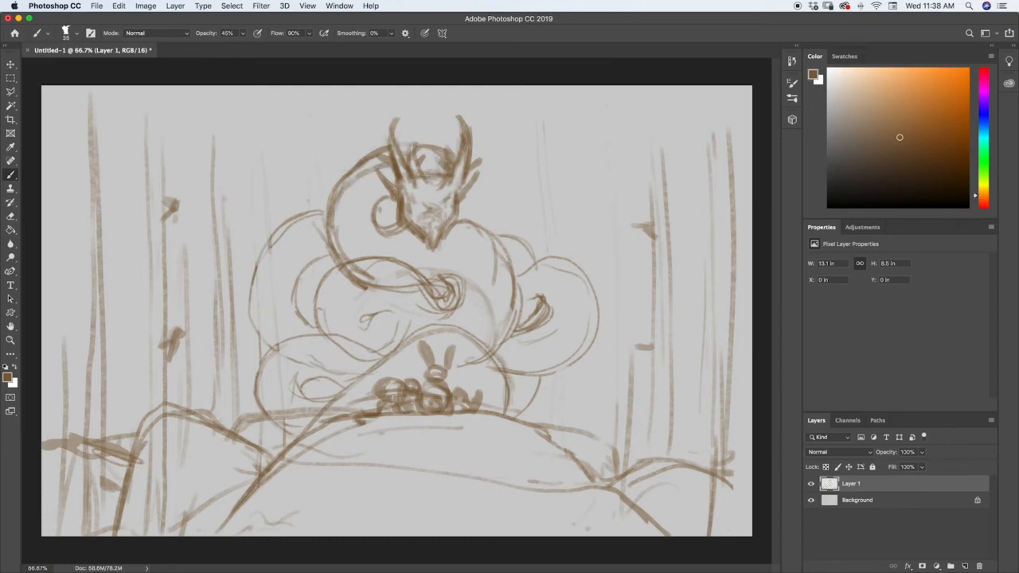
pyautogui.moveTo(425, 174)
pyautogui.mouseDown()
pyautogui.moveTo(385, 152)
pyautogui.moveTo(358, 167)
pyautogui.mouseUp()
pyautogui.moveTo(449, 149)
pyautogui.mouseDown()
pyautogui.moveTo(395, 147)
pyautogui.moveTo(348, 175)
pyautogui.moveTo(329, 215)
pyautogui.moveTo(351, 283)
pyautogui.mouseUp()
pyautogui.moveTo(369, 212)
pyautogui.mouseDown()
pyautogui.moveTo(404, 238)
pyautogui.moveTo(482, 225)
pyautogui.moveTo(521, 308)
pyautogui.moveTo(508, 339)
pyautogui.mouseUp()
pyautogui.moveTo(519, 273); pyautogui.dragTo(501, 347)
pyautogui.moveTo(510, 256); pyautogui.dragTo(518, 273)
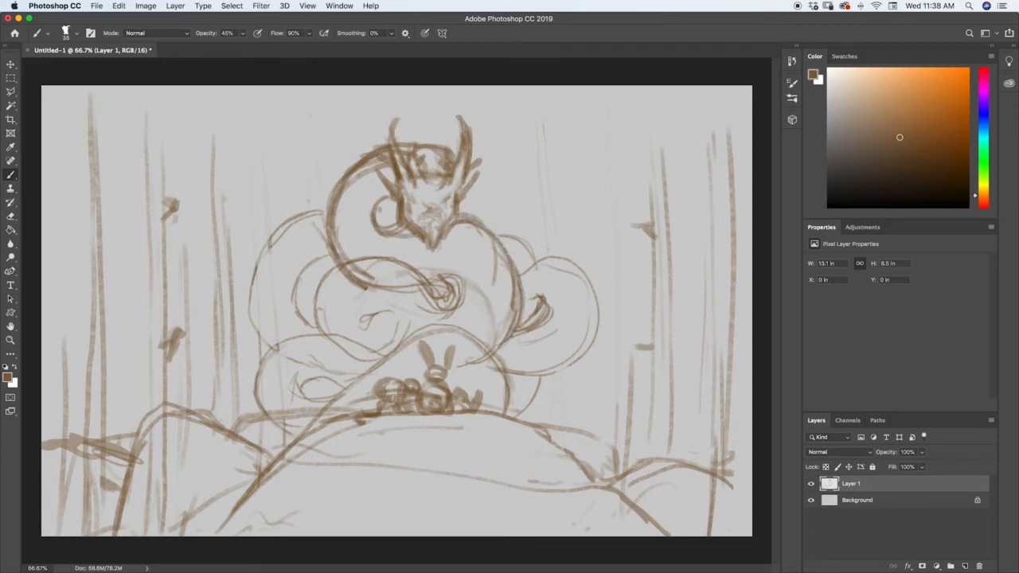
# - Darken the top of the serpent's head between the horns and the base of both horns
pyautogui.moveTo(421, 171)
pyautogui.mouseDown()
pyautogui.moveTo(393, 149)
pyautogui.moveTo(456, 143)
pyautogui.mouseUp()
pyautogui.moveTo(454, 149); pyautogui.dragTo(455, 174)
pyautogui.moveTo(394, 158)
pyautogui.mouseDown()
pyautogui.moveTo(377, 149)
pyautogui.moveTo(339, 200)
pyautogui.moveTo(333, 239)
pyautogui.moveTo(393, 197)
pyautogui.mouseUp()
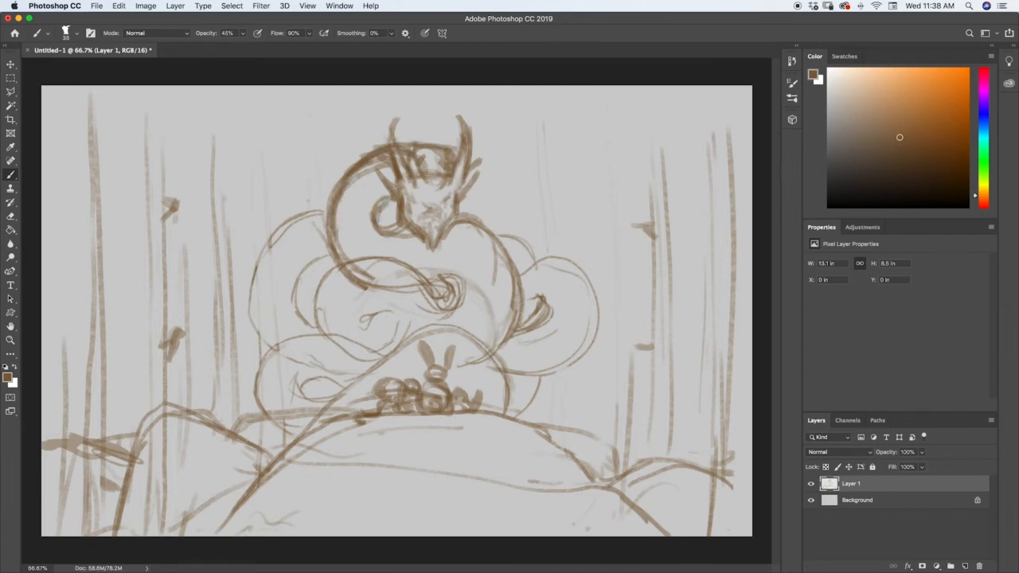
# - Erase the lower end of the neck line where it overlaps the middle coil
pyautogui.moveTo(351, 271)
pyautogui.mouseDown()
pyautogui.moveTo(458, 293)
pyautogui.moveTo(444, 275)
pyautogui.mouseUp()
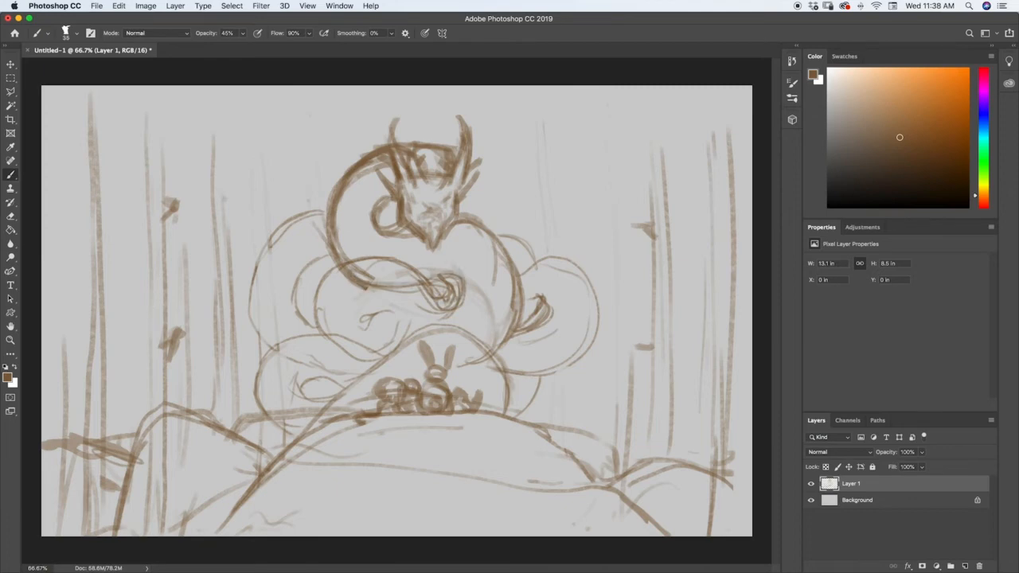
pyautogui.press('i')
pyautogui.press('e')
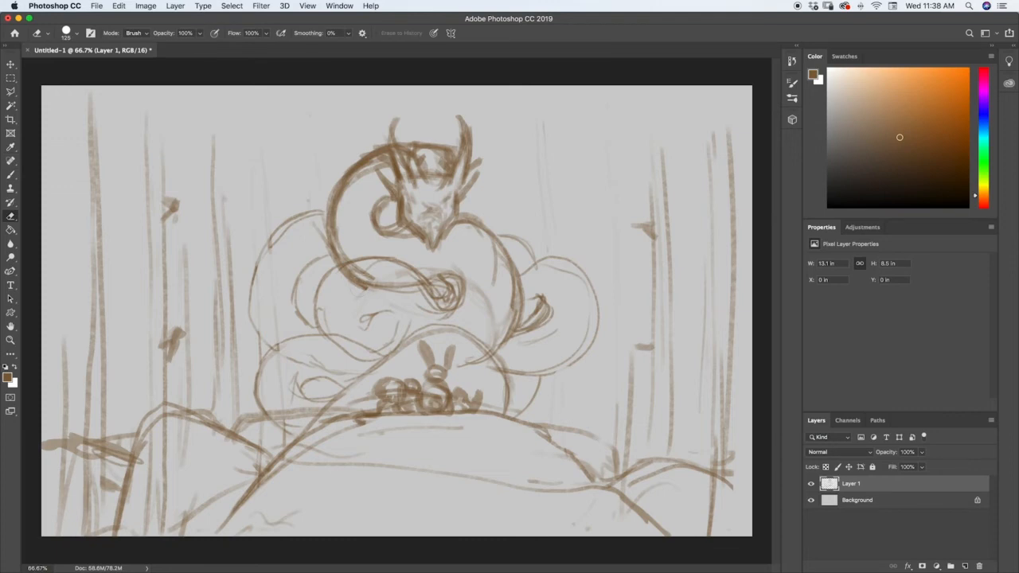
pyautogui.moveTo(381, 288)
pyautogui.mouseDown()
pyautogui.moveTo(342, 265)
pyautogui.moveTo(419, 286)
pyautogui.moveTo(421, 308)
pyautogui.mouseUp()
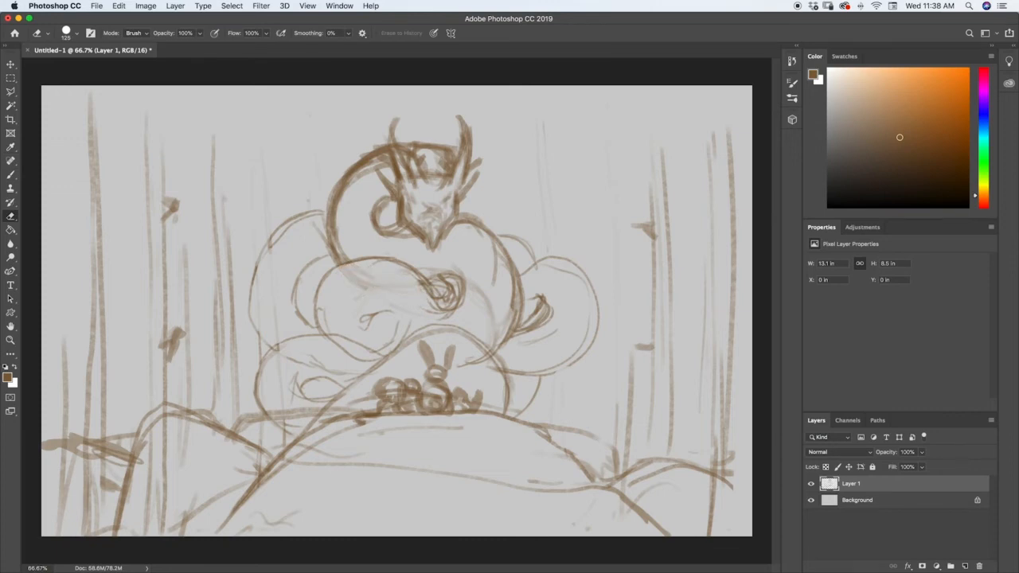
# - Darken the S-shaped middle coil down to its curl and the outline of the outer left coil with the brown brush
pyautogui.press('b')
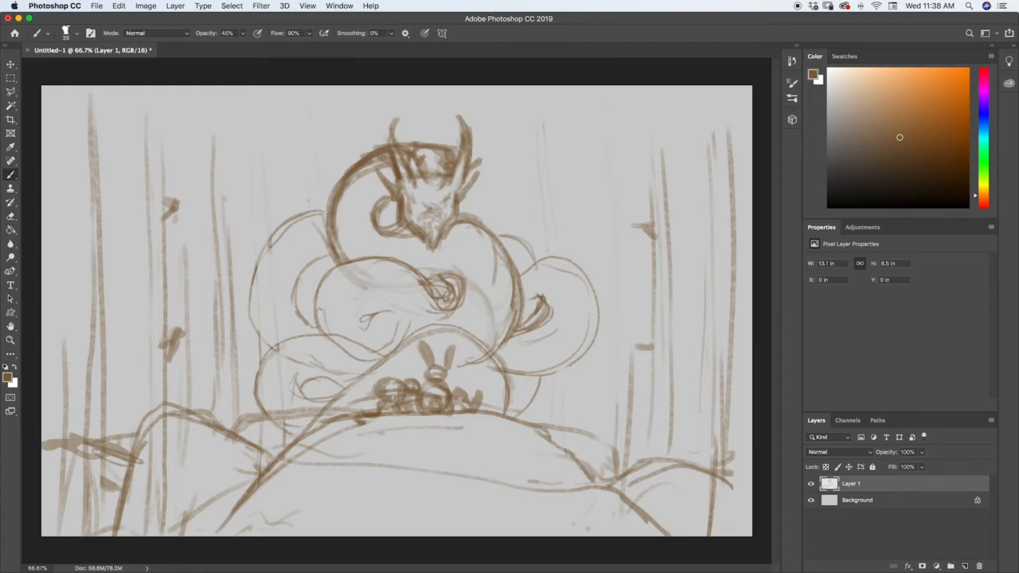
pyautogui.moveTo(463, 284)
pyautogui.mouseDown()
pyautogui.moveTo(441, 316)
pyautogui.moveTo(352, 266)
pyautogui.moveTo(316, 292)
pyautogui.moveTo(409, 302)
pyautogui.moveTo(441, 318)
pyautogui.moveTo(454, 285)
pyautogui.mouseUp()
pyautogui.moveTo(345, 264)
pyautogui.mouseDown()
pyautogui.moveTo(393, 263)
pyautogui.moveTo(445, 314)
pyautogui.mouseUp()
pyautogui.press('super+z')
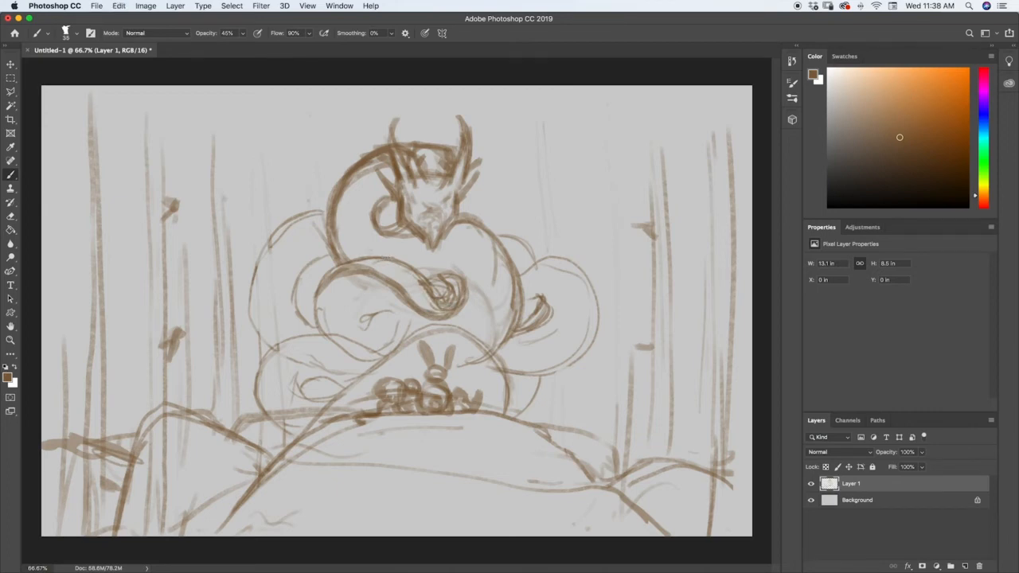
pyautogui.moveTo(346, 265)
pyautogui.mouseDown()
pyautogui.moveTo(393, 262)
pyautogui.moveTo(450, 306)
pyautogui.moveTo(468, 296)
pyautogui.mouseUp()
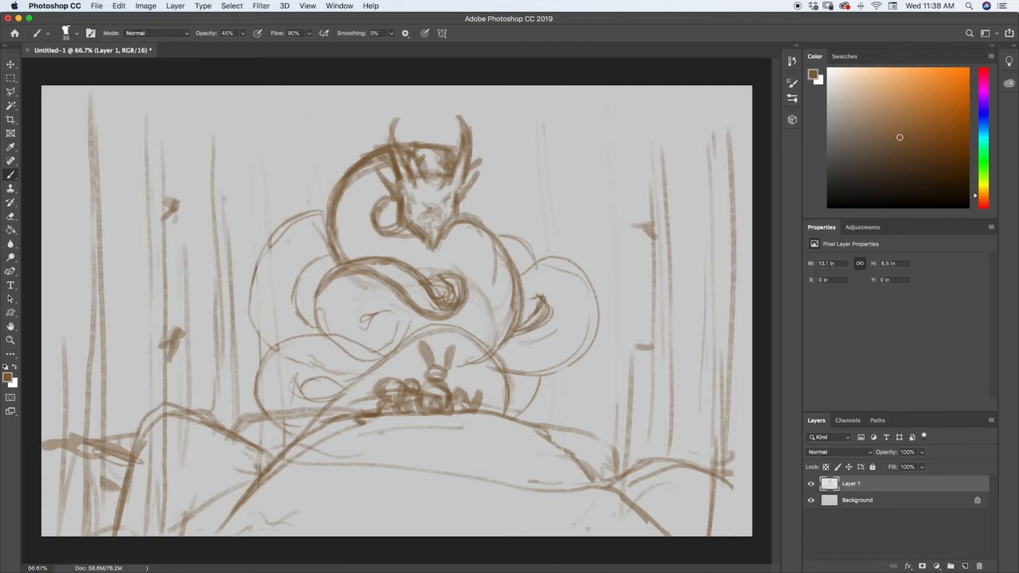
pyautogui.moveTo(326, 219)
pyautogui.mouseDown()
pyautogui.moveTo(302, 221)
pyautogui.moveTo(256, 266)
pyautogui.moveTo(295, 218)
pyautogui.moveTo(327, 207)
pyautogui.mouseUp()
pyautogui.moveTo(259, 263); pyautogui.dragTo(248, 343)
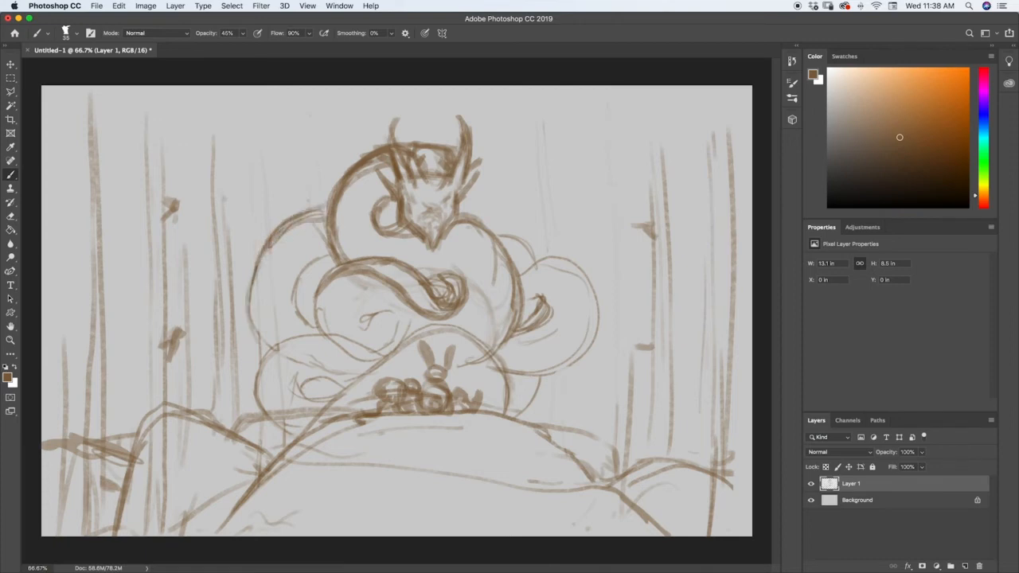
# - Try to thicken the outline of the large loop on the serpent's right side
pyautogui.moveTo(515, 270)
pyautogui.mouseDown()
pyautogui.moveTo(567, 260)
pyautogui.moveTo(561, 267)
pyautogui.moveTo(599, 319)
pyautogui.moveTo(499, 352)
pyautogui.mouseUp()
pyautogui.press('super+z')
pyautogui.press('super+z')
pyautogui.press('super+z')
pyautogui.press('super+z')
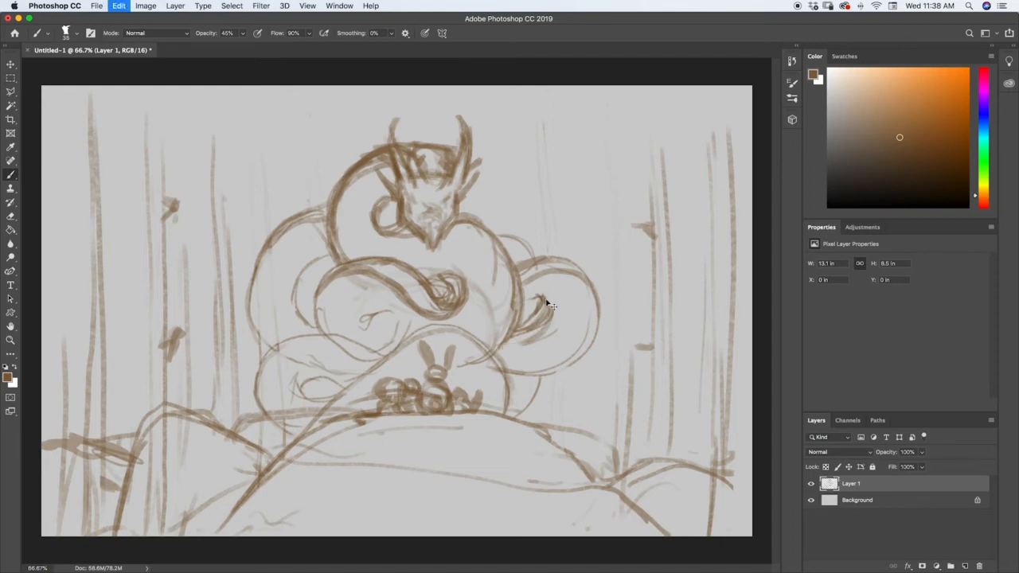
# - Thicken the curled tail tip inside the right loop and the outline of the lower left coil
pyautogui.moveTo(551, 300)
pyautogui.mouseDown()
pyautogui.moveTo(527, 344)
pyautogui.moveTo(504, 348)
pyautogui.moveTo(514, 342)
pyautogui.mouseUp()
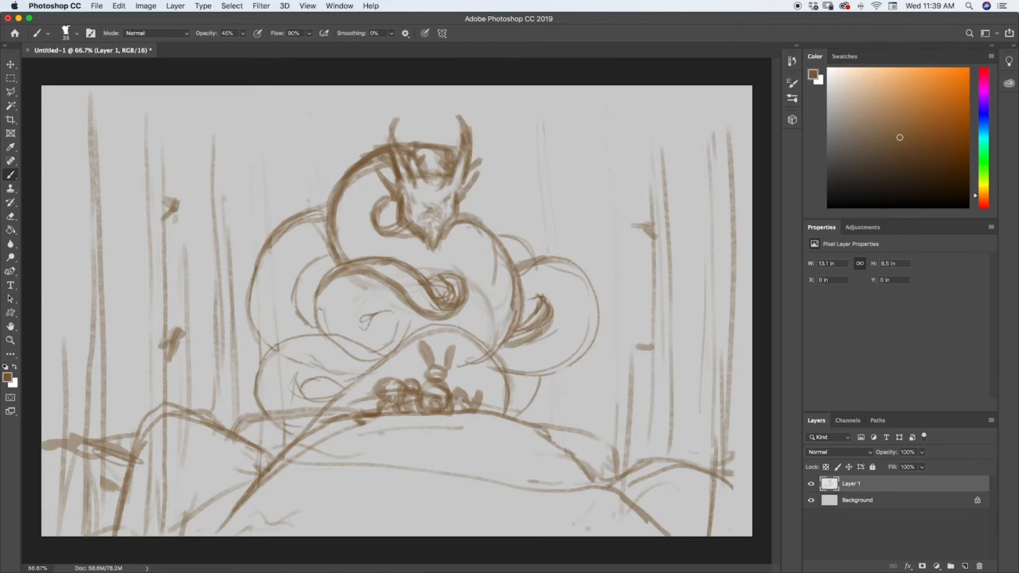
pyautogui.moveTo(256, 387)
pyautogui.mouseDown()
pyautogui.moveTo(279, 362)
pyautogui.moveTo(355, 355)
pyautogui.moveTo(368, 369)
pyautogui.mouseUp()
pyautogui.moveTo(301, 337)
pyautogui.mouseDown()
pyautogui.moveTo(253, 368)
pyautogui.moveTo(257, 399)
pyautogui.moveTo(307, 337)
pyautogui.moveTo(325, 338)
pyautogui.mouseUp()
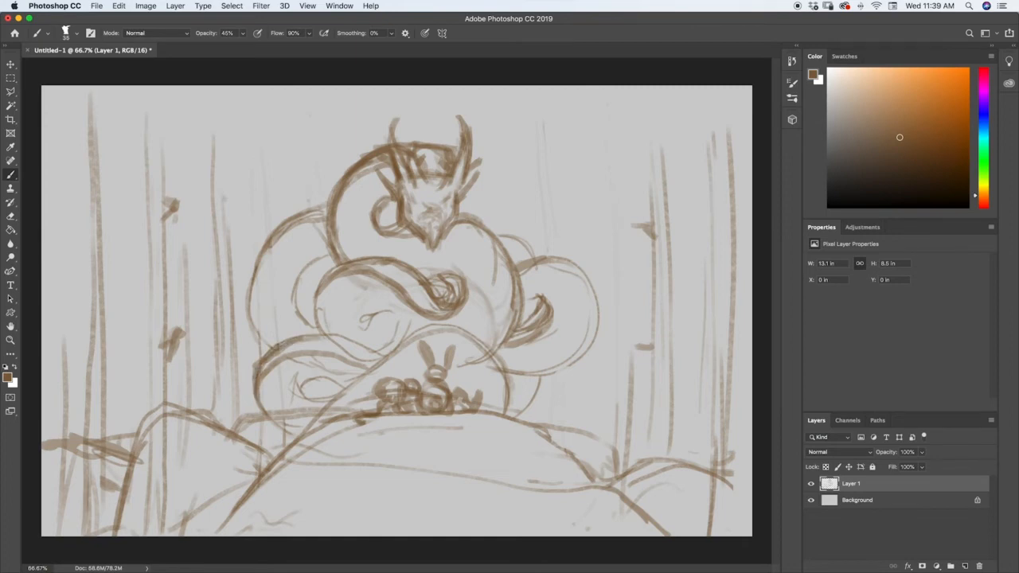
pyautogui.moveTo(274, 377); pyautogui.dragTo(261, 412)
# - Thicken the outer left coil with a parallel inner line and reinforce the arch and coil lines above the rabbit
pyautogui.moveTo(269, 250); pyautogui.dragTo(253, 304)
pyautogui.moveTo(330, 223)
pyautogui.mouseDown()
pyautogui.moveTo(264, 266)
pyautogui.moveTo(251, 323)
pyautogui.moveTo(298, 231)
pyautogui.moveTo(247, 323)
pyautogui.mouseUp()
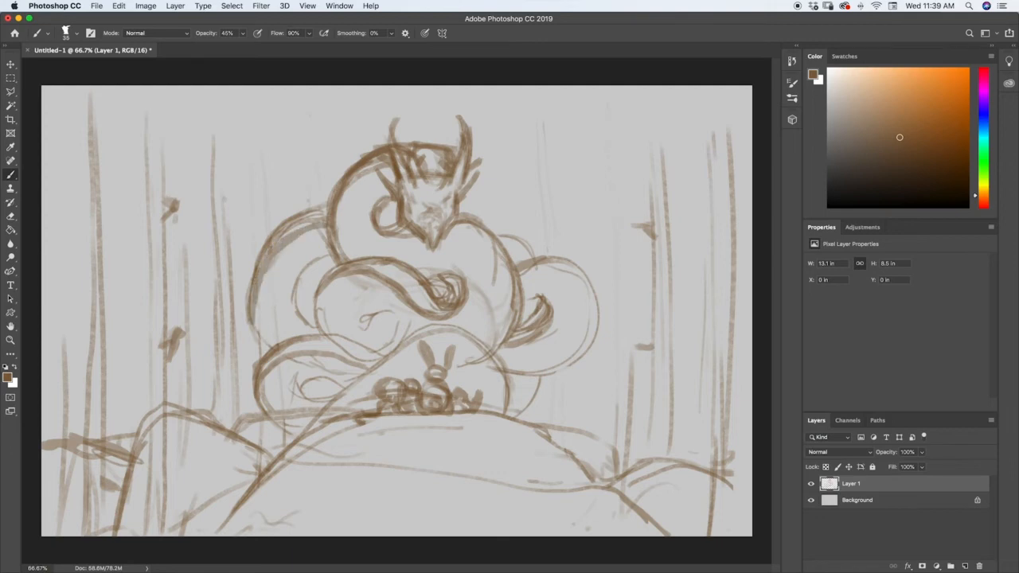
pyautogui.moveTo(259, 265); pyautogui.dragTo(323, 204)
pyautogui.moveTo(268, 320); pyautogui.dragTo(251, 344)
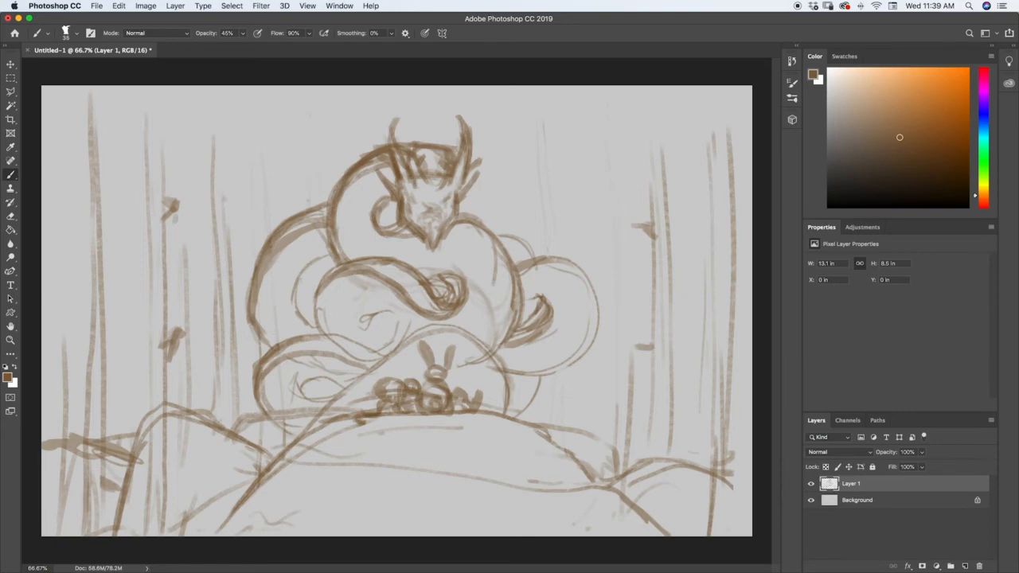
pyautogui.moveTo(450, 334)
pyautogui.mouseDown()
pyautogui.moveTo(487, 408)
pyautogui.moveTo(475, 332)
pyautogui.moveTo(461, 325)
pyautogui.mouseUp()
pyautogui.moveTo(335, 326)
pyautogui.mouseDown()
pyautogui.moveTo(362, 353)
pyautogui.moveTo(407, 342)
pyautogui.moveTo(386, 314)
pyautogui.moveTo(398, 337)
pyautogui.mouseUp()
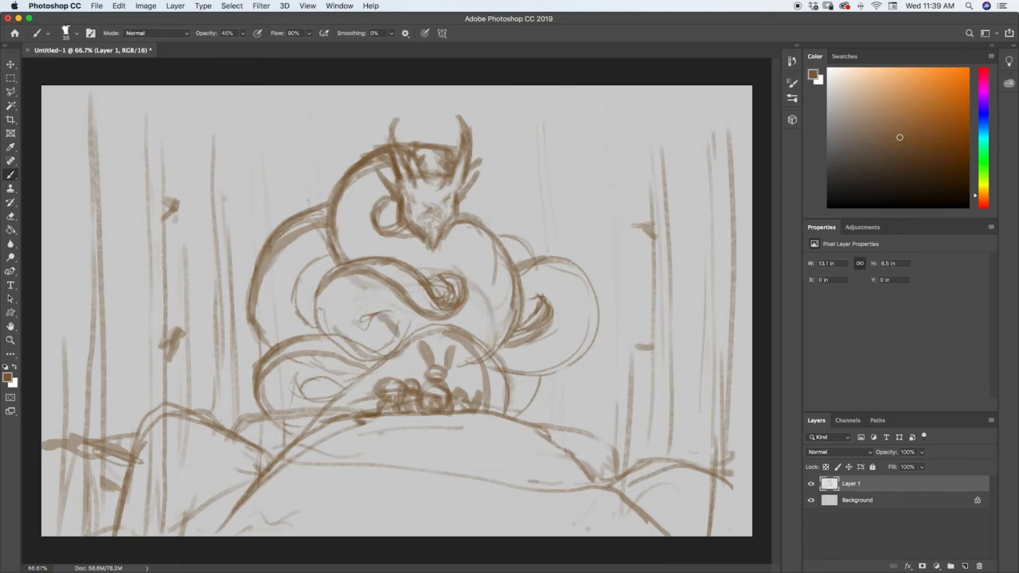
# - Try a curling tail that rises above the coils to the right of the serpent's head
pyautogui.moveTo(487, 222)
pyautogui.mouseDown()
pyautogui.moveTo(566, 182)
pyautogui.moveTo(586, 217)
pyautogui.moveTo(595, 204)
pyautogui.moveTo(585, 221)
pyautogui.moveTo(527, 186)
pyautogui.moveTo(508, 229)
pyautogui.mouseUp()
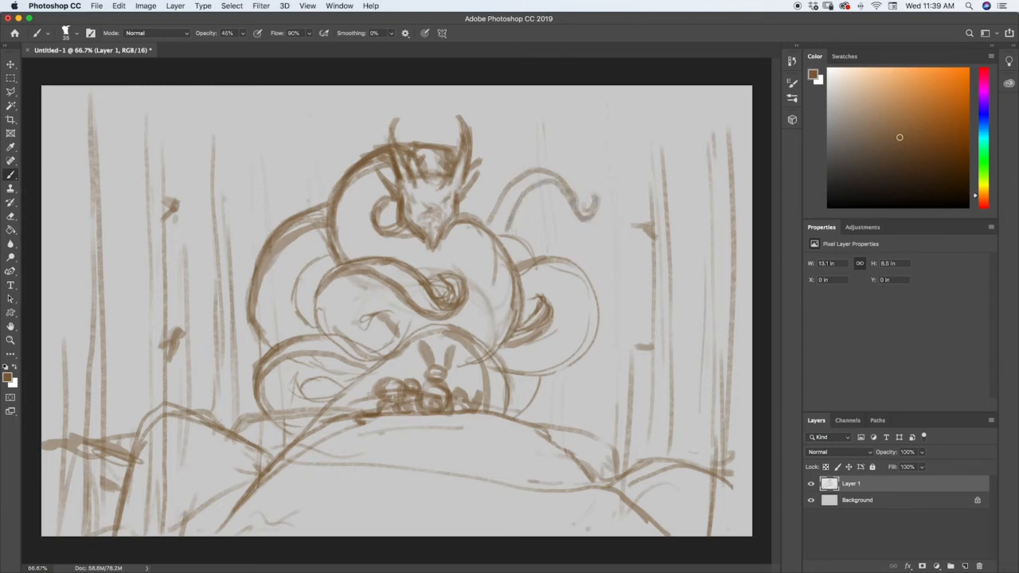
pyautogui.press('super+z')
pyautogui.press('super+z')
pyautogui.press('super+z')
pyautogui.press('super+z')
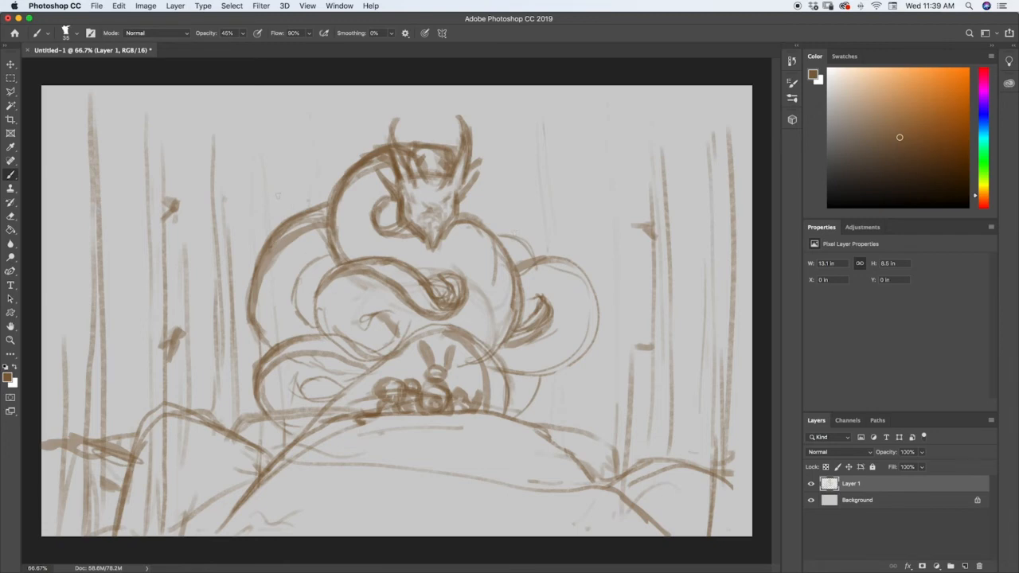
# - Lasso the outer left coil, scale it to 84.93%, rotate it 18.25° and move it down to meet the middle coil
pyautogui.click(11, 92)
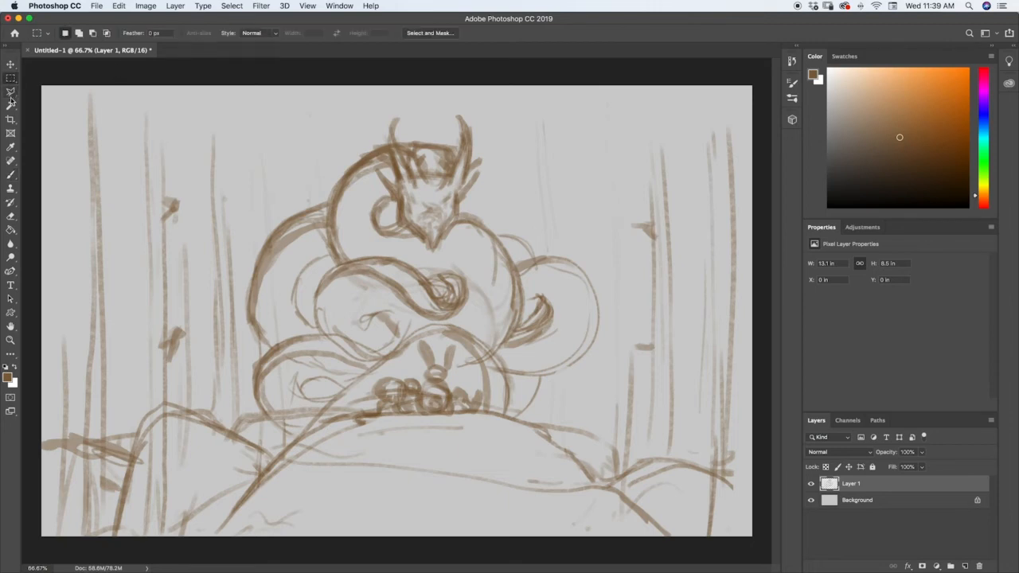
pyautogui.rightClick(12, 94)
pyautogui.click(49, 91)
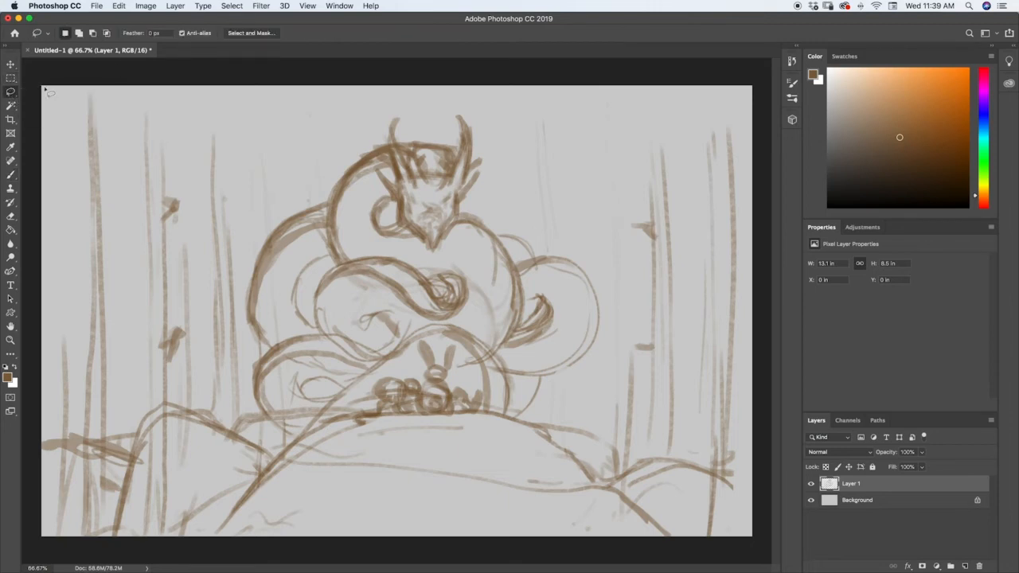
pyautogui.moveTo(316, 192)
pyautogui.mouseDown()
pyautogui.moveTo(248, 279)
pyautogui.moveTo(258, 352)
pyautogui.moveTo(304, 336)
pyautogui.moveTo(330, 253)
pyautogui.moveTo(321, 188)
pyautogui.mouseUp()
pyautogui.press('super+t')
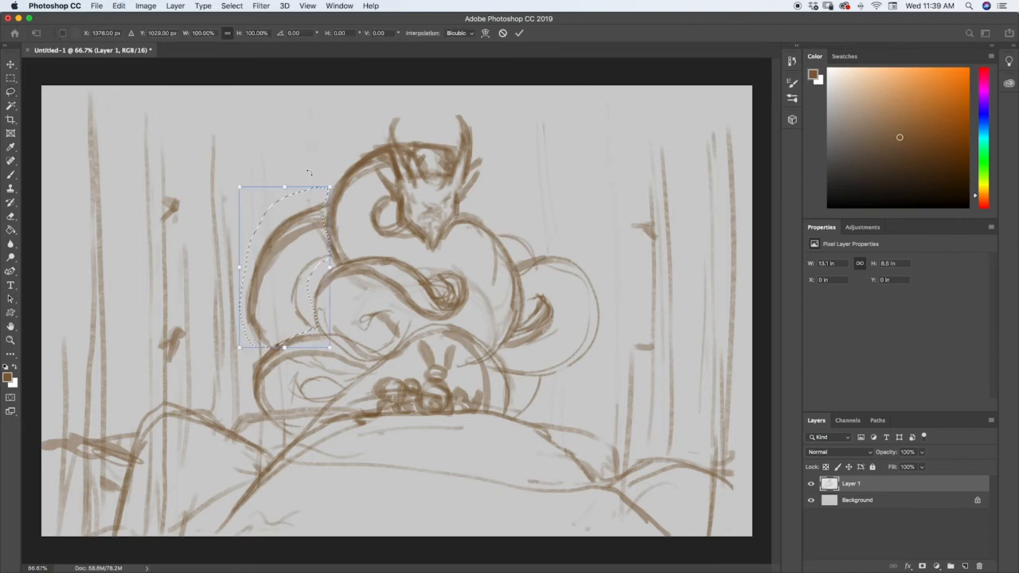
pyautogui.moveTo(284, 188)
pyautogui.mouseDown()
pyautogui.moveTo(274, 204)
pyautogui.moveTo(285, 211)
pyautogui.mouseUp()
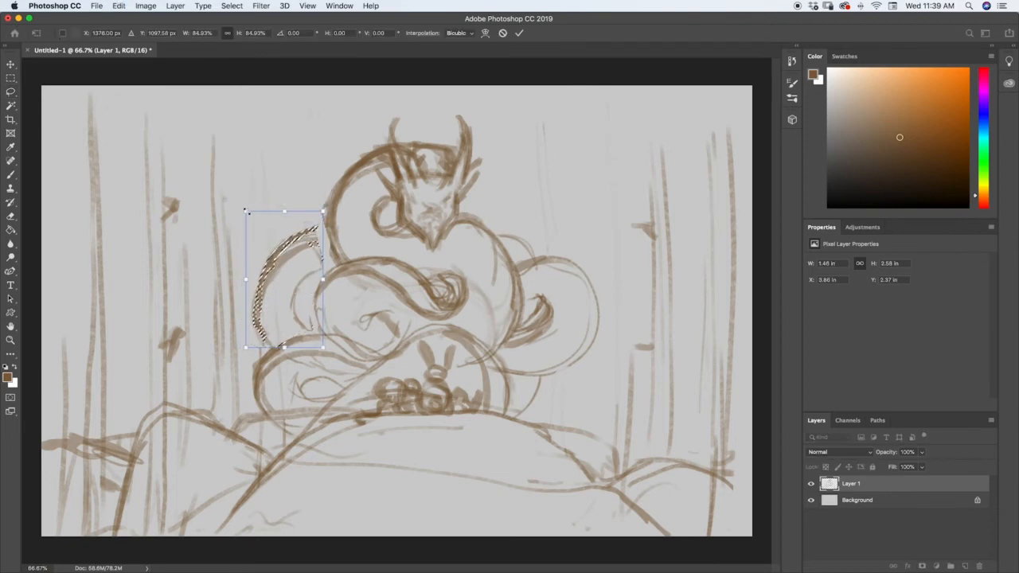
pyautogui.moveTo(240, 207); pyautogui.dragTo(254, 197)
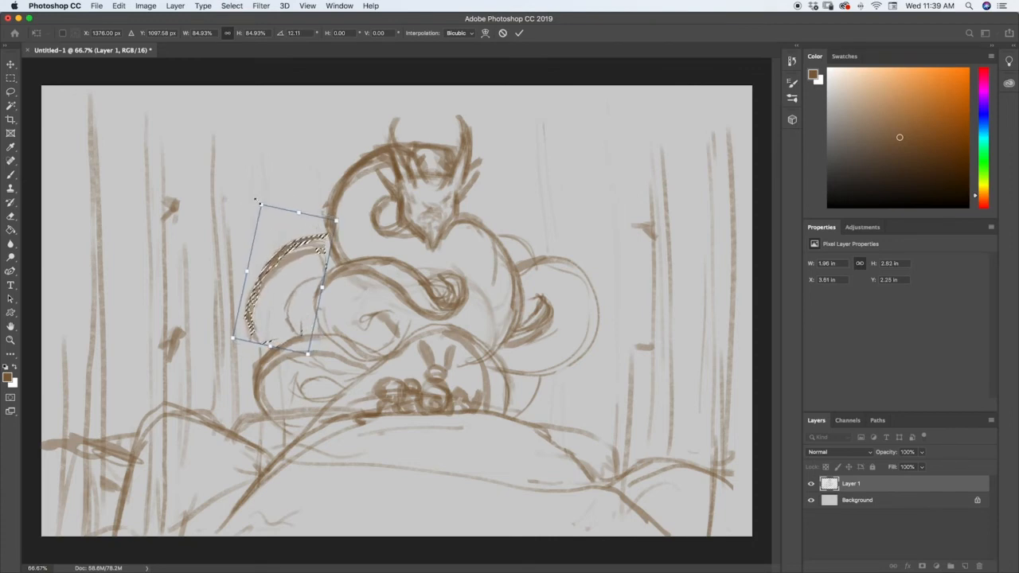
pyautogui.moveTo(289, 283); pyautogui.dragTo(297, 293)
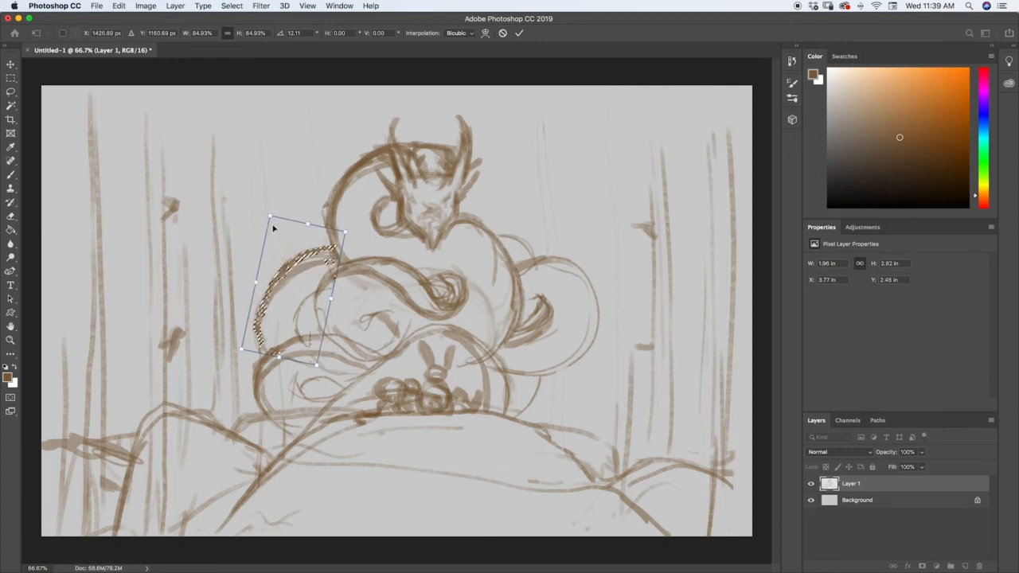
pyautogui.moveTo(267, 211); pyautogui.dragTo(276, 220)
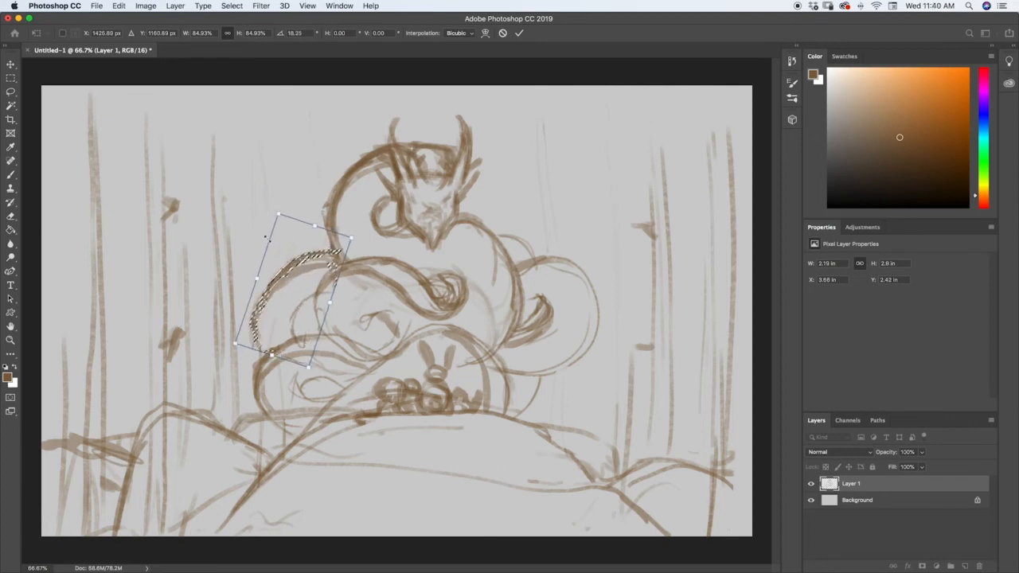
pyautogui.moveTo(294, 290)
pyautogui.mouseDown()
pyautogui.moveTo(293, 302)
pyautogui.moveTo(278, 297)
pyautogui.moveTo(295, 309)
pyautogui.mouseUp()
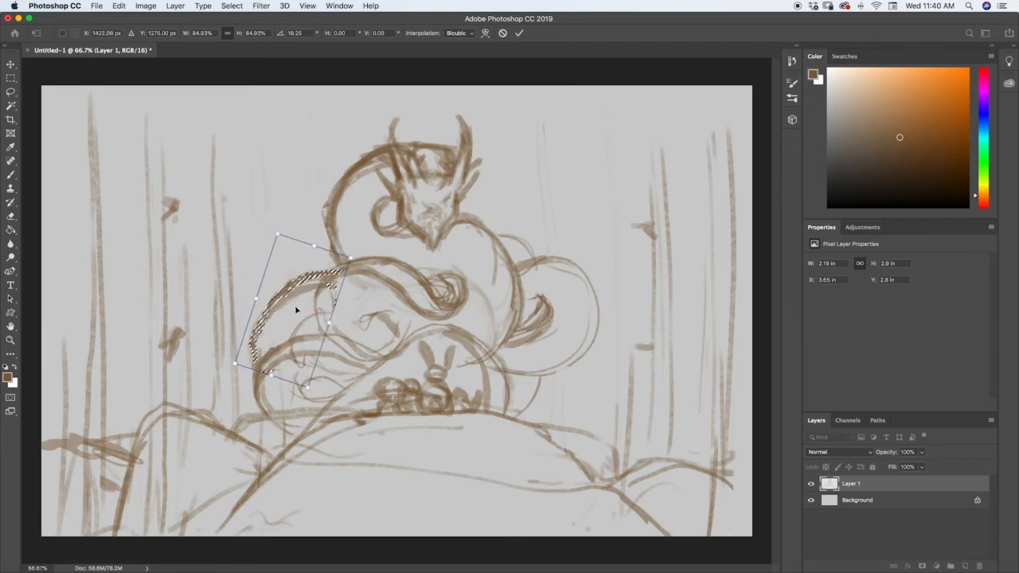
pyautogui.press('Return')
# - Deselect the moved coil, erase leftover marks near its inner end, undo the last erasure and return to the brush
pyautogui.press('i')
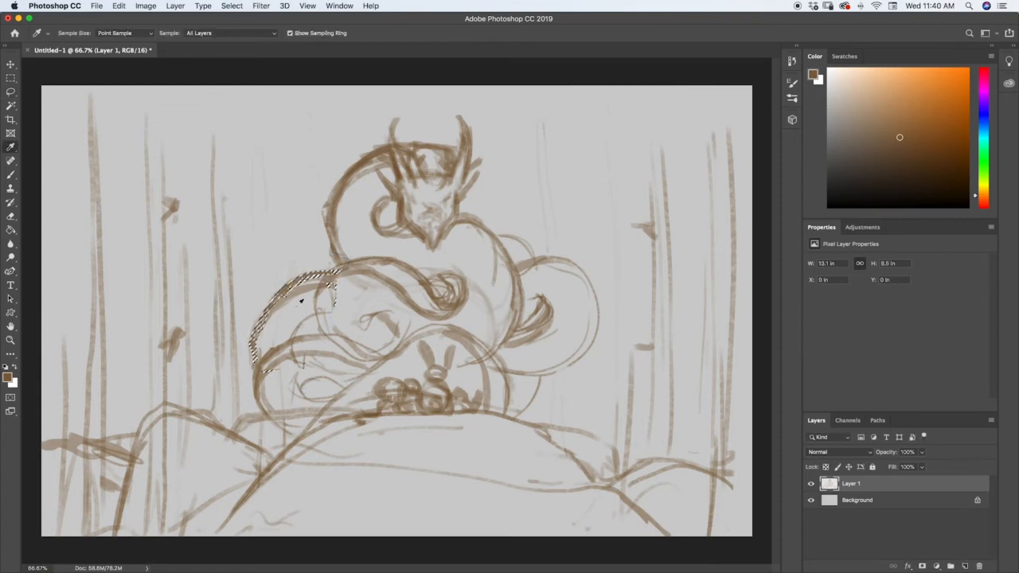
pyautogui.press('e')
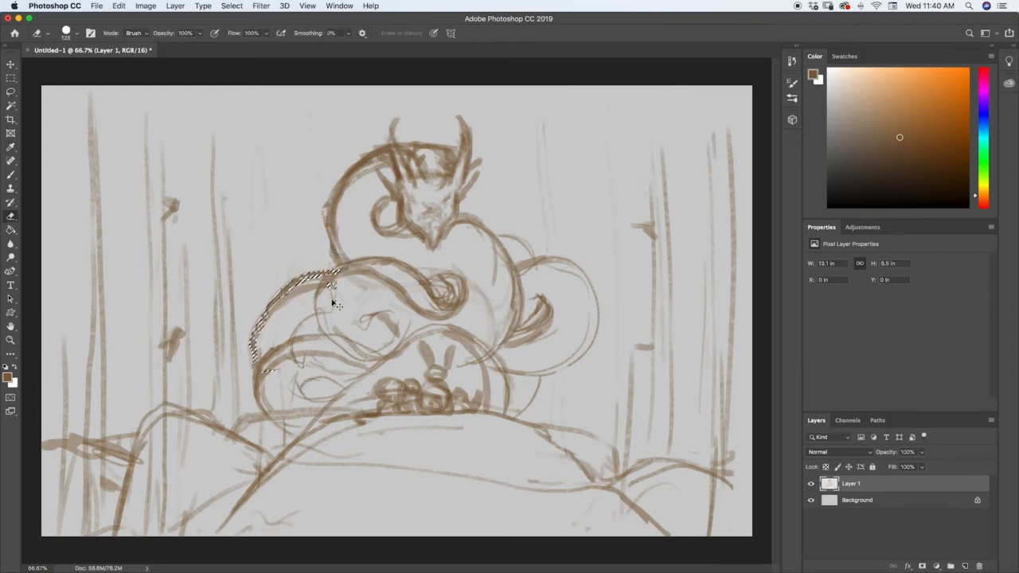
pyautogui.press('super+d')
pyautogui.moveTo(333, 301); pyautogui.dragTo(324, 289)
pyautogui.moveTo(305, 357)
pyautogui.mouseDown()
pyautogui.moveTo(283, 356)
pyautogui.moveTo(261, 396)
pyautogui.mouseUp()
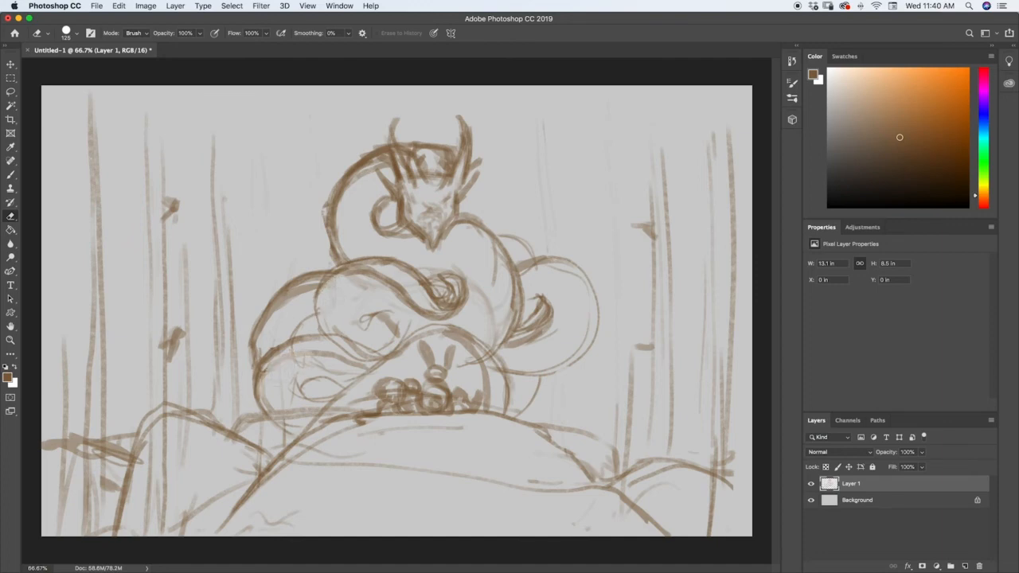
pyautogui.press('super+z')
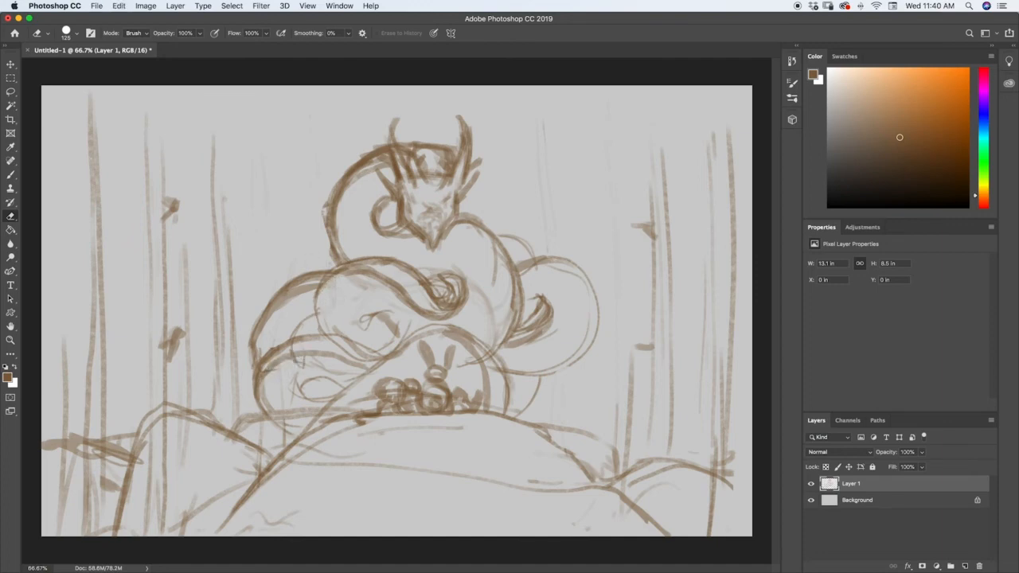
pyautogui.press('b')
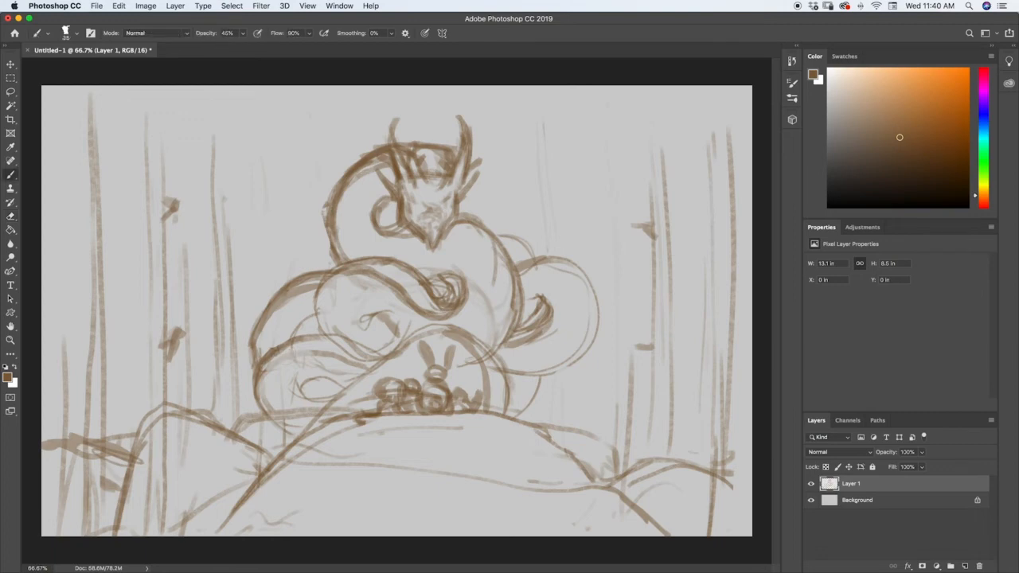
# - Enlarge the brush and draw a curved, shaded tail end running from the outer right coil down to the ground
pyautogui.moveTo(269, 362)
pyautogui.mouseDown()
pyautogui.moveTo(317, 330)
pyautogui.moveTo(318, 276)
pyautogui.mouseUp()
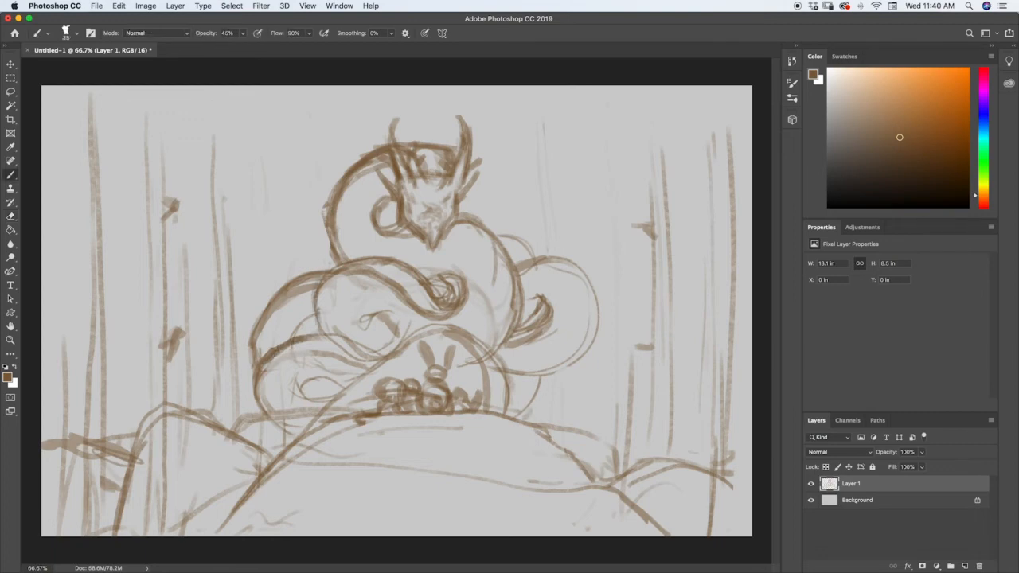
pyautogui.rightClick(535, 406)
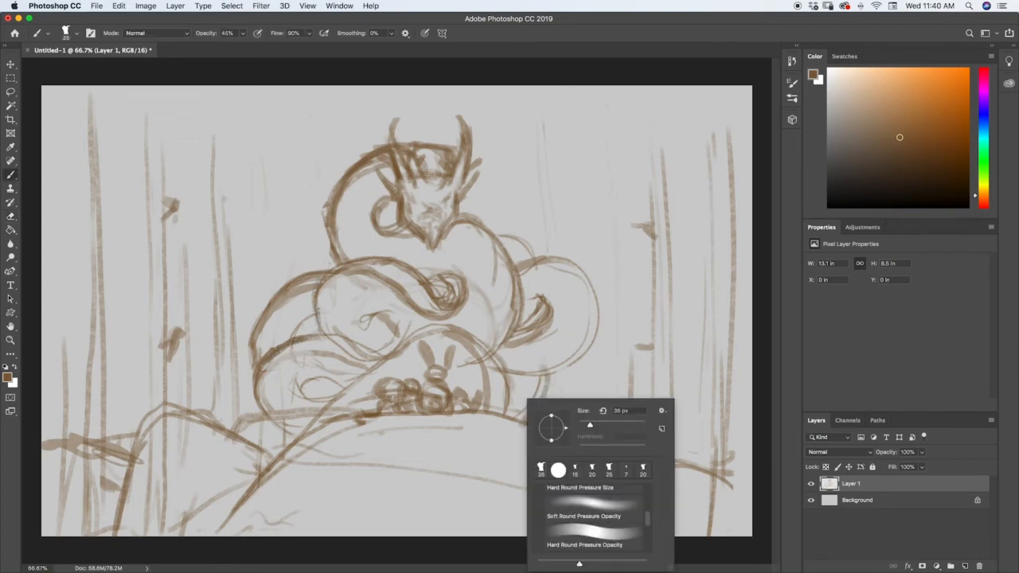
pyautogui.moveTo(544, 374)
pyautogui.mouseDown()
pyautogui.moveTo(528, 422)
pyautogui.moveTo(565, 409)
pyautogui.moveTo(570, 436)
pyautogui.mouseUp()
pyautogui.moveTo(546, 389)
pyautogui.mouseDown()
pyautogui.moveTo(581, 406)
pyautogui.moveTo(580, 432)
pyautogui.mouseUp()
pyautogui.moveTo(552, 387); pyautogui.dragTo(581, 414)
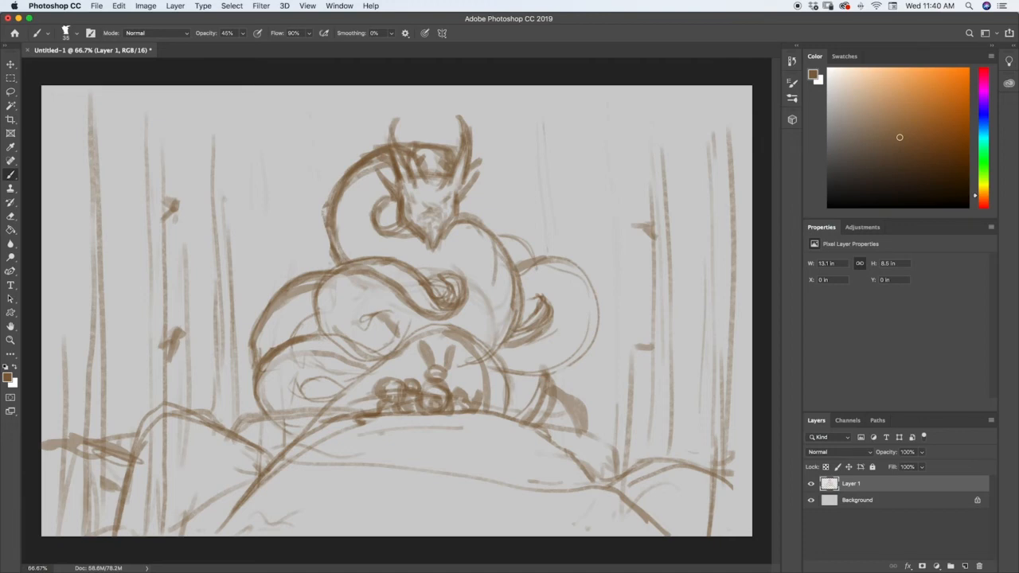
# - Shade the band of the upper coil, the crown of the serpent's head, the left coil and the small tail curl
pyautogui.moveTo(343, 258)
pyautogui.mouseDown()
pyautogui.moveTo(399, 269)
pyautogui.moveTo(438, 307)
pyautogui.moveTo(355, 263)
pyautogui.mouseUp()
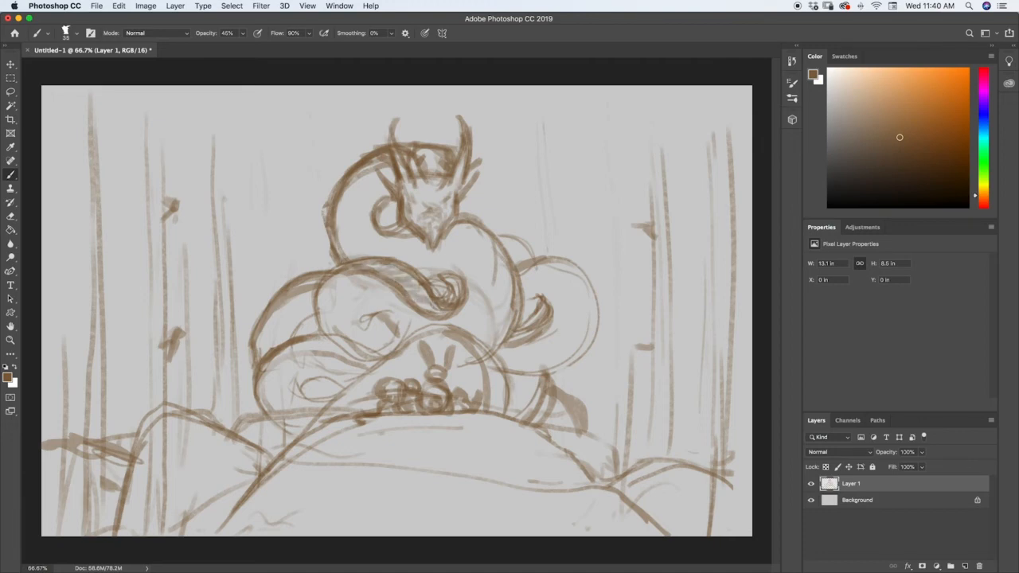
pyautogui.moveTo(440, 165); pyautogui.dragTo(385, 148)
pyautogui.moveTo(298, 291); pyautogui.dragTo(317, 280)
pyautogui.moveTo(545, 307); pyautogui.dragTo(511, 341)
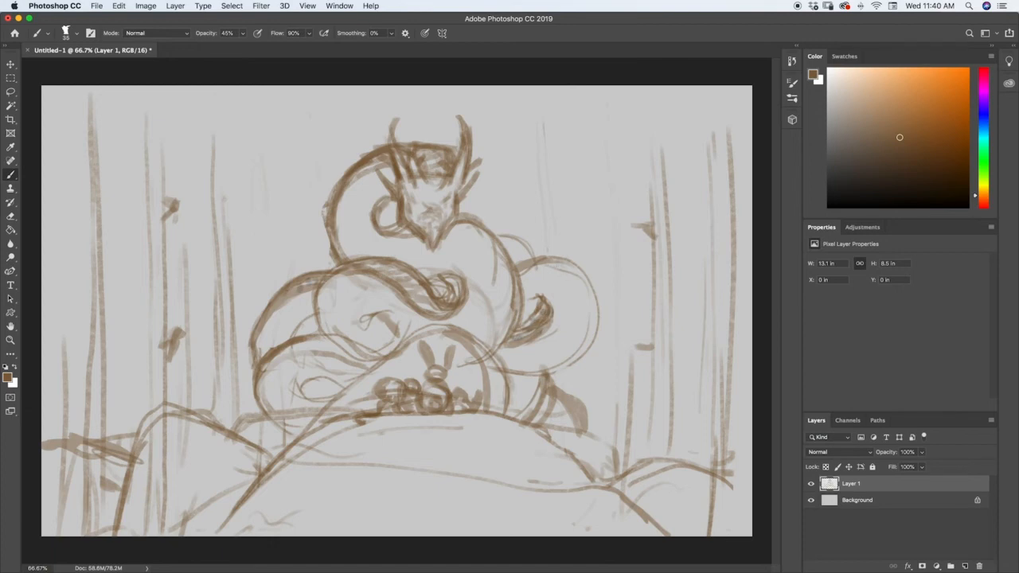
# - Add belly ribbing to the arch right of the rabbit and shade the underside and base of the lower left coil
pyautogui.moveTo(500, 409); pyautogui.dragTo(490, 366)
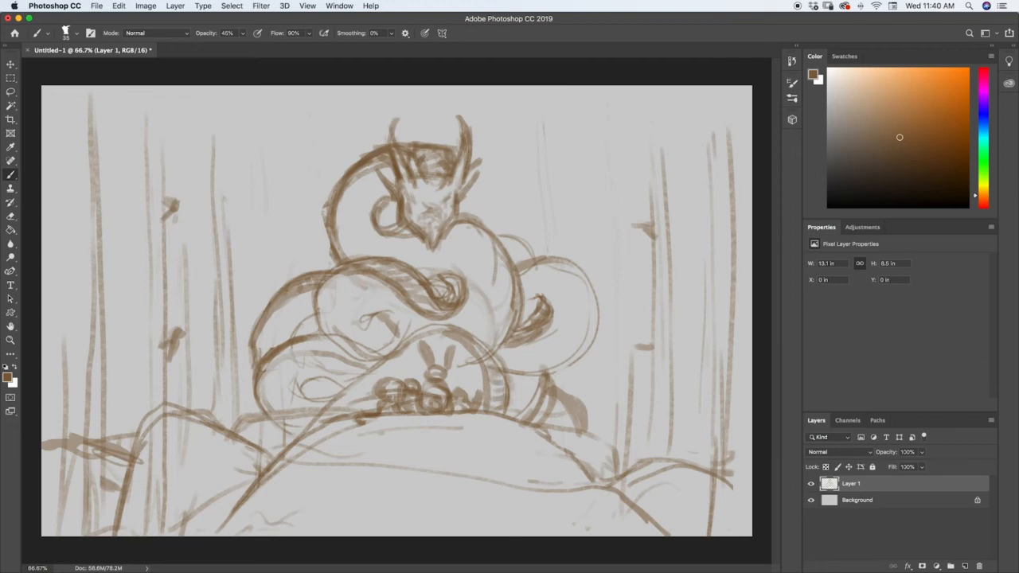
pyautogui.moveTo(418, 305); pyautogui.dragTo(443, 314)
pyautogui.moveTo(285, 350)
pyautogui.mouseDown()
pyautogui.moveTo(330, 345)
pyautogui.moveTo(374, 368)
pyautogui.mouseUp()
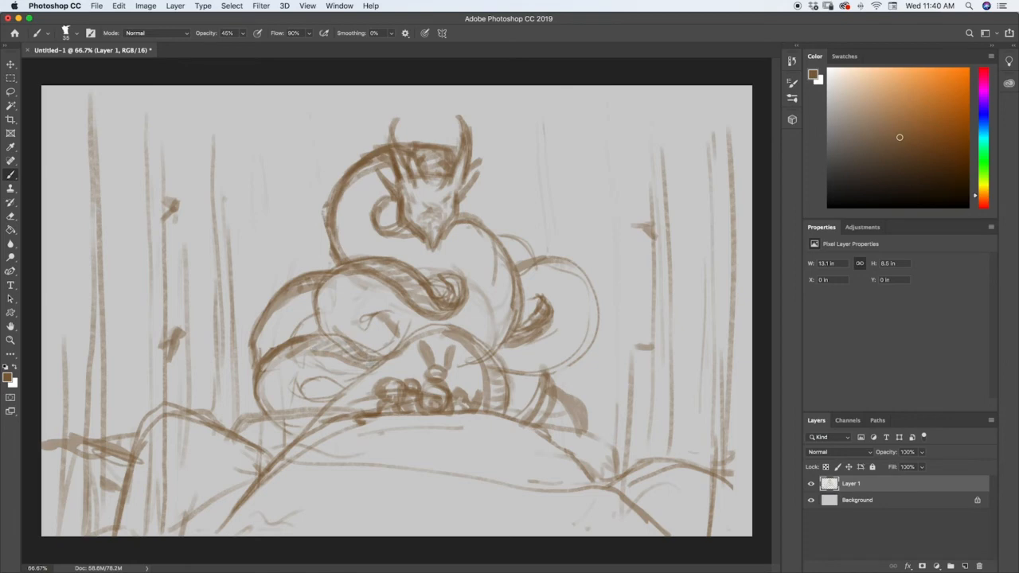
pyautogui.moveTo(302, 404)
pyautogui.mouseDown()
pyautogui.moveTo(324, 401)
pyautogui.moveTo(314, 398)
pyautogui.moveTo(327, 383)
pyautogui.moveTo(349, 384)
pyautogui.mouseUp()
pyautogui.moveTo(306, 380)
pyautogui.mouseDown()
pyautogui.moveTo(329, 378)
pyautogui.moveTo(299, 411)
pyautogui.moveTo(350, 411)
pyautogui.moveTo(237, 426)
pyautogui.mouseUp()
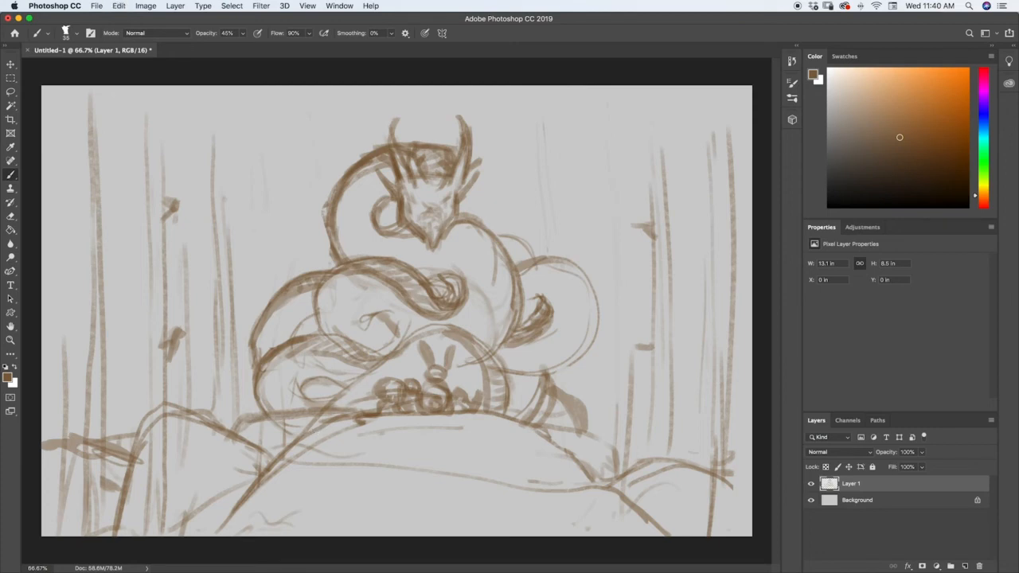
# - Shrink the eraser to 70 px and erase the stray lines beneath the lower left coil
pyautogui.press('e')
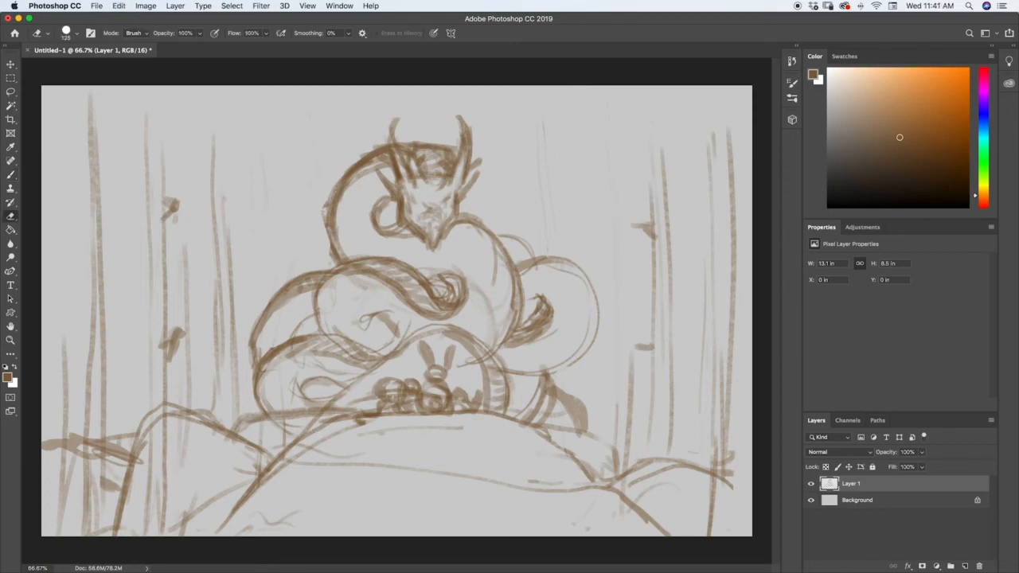
pyautogui.press('[')
pyautogui.press('[')
pyautogui.press('[')
pyautogui.press('[')
pyautogui.press('[')
pyautogui.moveTo(311, 424)
pyautogui.mouseDown()
pyautogui.moveTo(285, 442)
pyautogui.moveTo(274, 425)
pyautogui.moveTo(331, 423)
pyautogui.mouseUp()
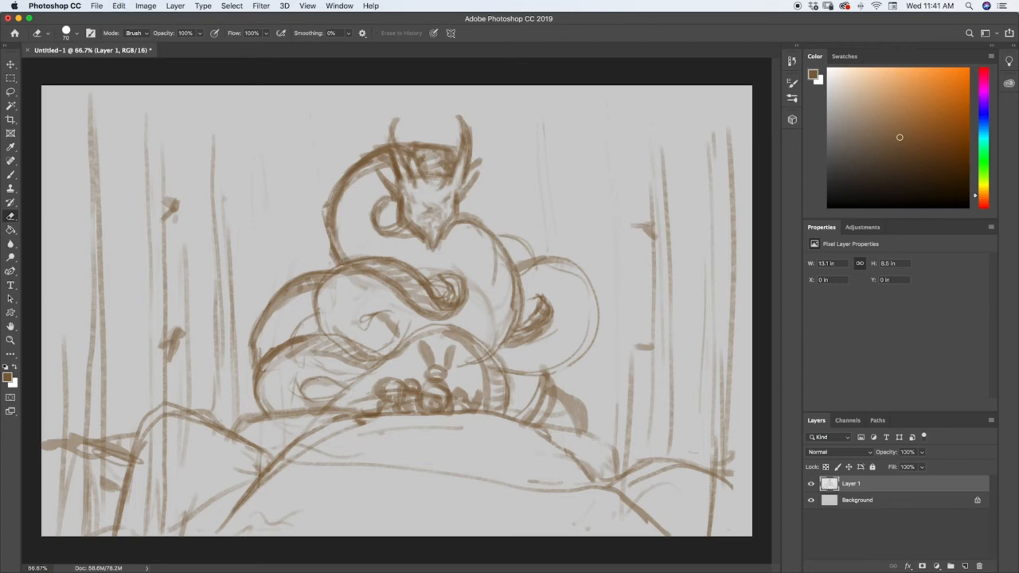
# - Return to the brush, darken the serpent's face and add cheek spikes on the right side of its head
pyautogui.press('b')
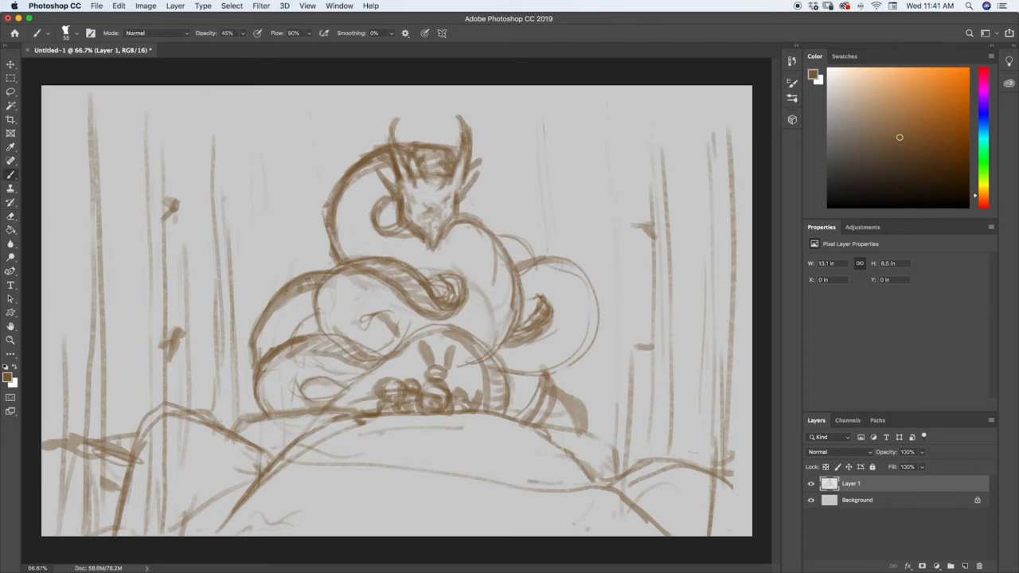
pyautogui.moveTo(422, 218)
pyautogui.mouseDown()
pyautogui.moveTo(409, 221)
pyautogui.moveTo(445, 237)
pyautogui.moveTo(445, 228)
pyautogui.moveTo(424, 231)
pyautogui.mouseUp()
pyautogui.moveTo(415, 202)
pyautogui.mouseDown()
pyautogui.moveTo(409, 210)
pyautogui.moveTo(447, 205)
pyautogui.moveTo(428, 197)
pyautogui.moveTo(433, 189)
pyautogui.mouseUp()
pyautogui.moveTo(460, 207); pyautogui.dragTo(495, 182)
pyautogui.moveTo(458, 206); pyautogui.dragTo(489, 191)
# - Try cheek spikes extending from the left side of the head and a first left wing outline, undoing the unwanted strokes
pyautogui.moveTo(397, 203); pyautogui.dragTo(357, 184)
pyautogui.moveTo(391, 196)
pyautogui.mouseDown()
pyautogui.moveTo(330, 177)
pyautogui.moveTo(314, 205)
pyautogui.mouseUp()
pyautogui.press('super+z')
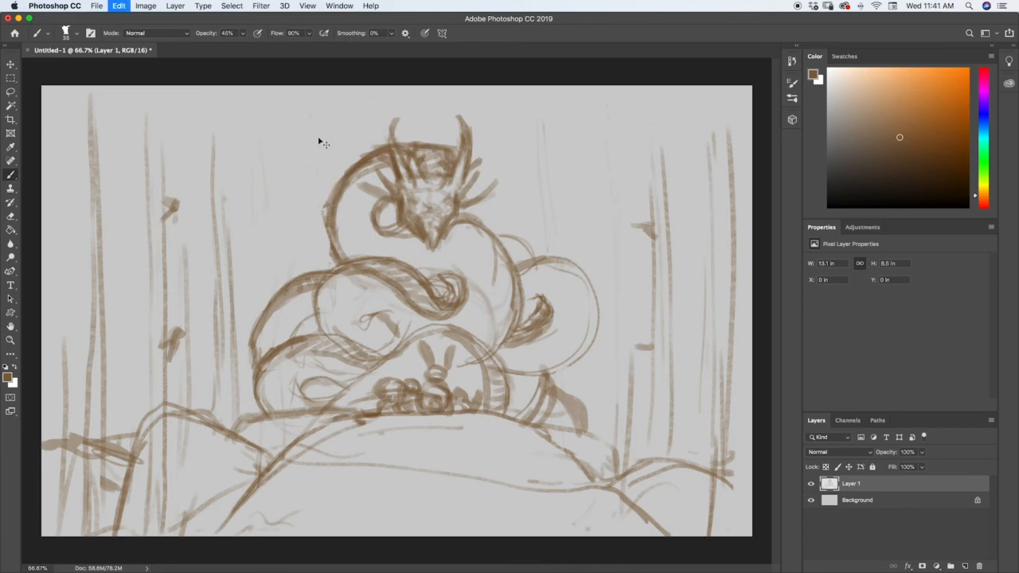
pyautogui.press('super+z')
pyautogui.press('shift+super+z')
pyautogui.press('super+z')
pyautogui.moveTo(318, 239)
pyautogui.mouseDown()
pyautogui.moveTo(283, 229)
pyautogui.moveTo(251, 199)
pyautogui.moveTo(263, 139)
pyautogui.moveTo(162, 193)
pyautogui.mouseUp()
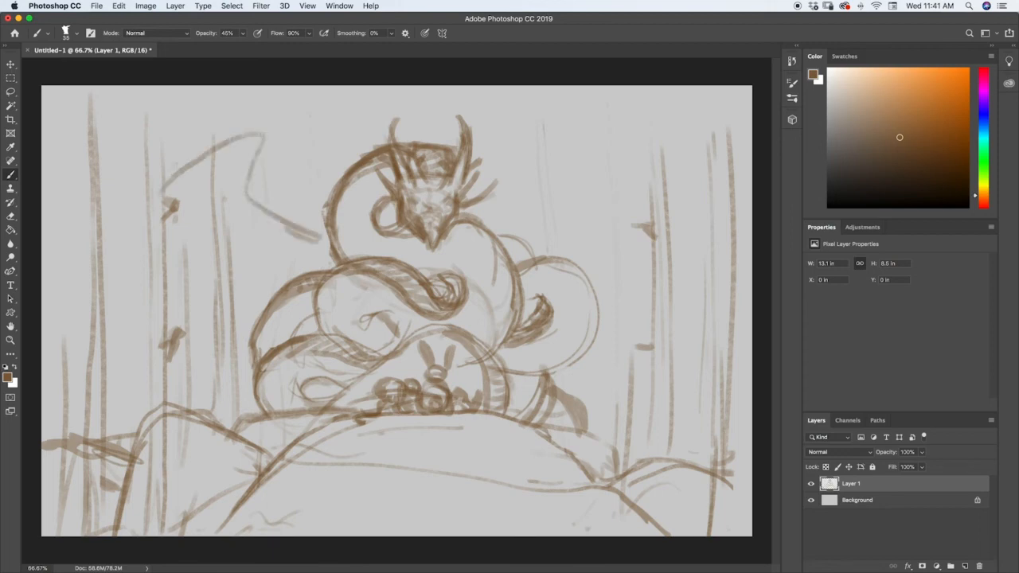
pyautogui.press('super+z')
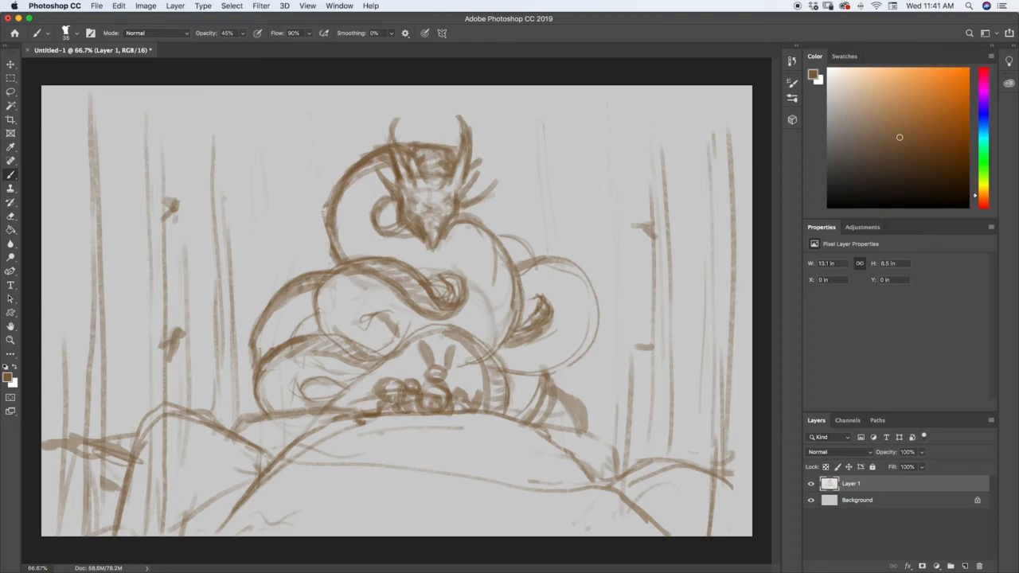
# - Sketch a large bat-like left wing rising behind the coils, with a hooked tip and an edge sweeping down to the ground
pyautogui.moveTo(330, 259)
pyautogui.mouseDown()
pyautogui.moveTo(278, 182)
pyautogui.moveTo(273, 140)
pyautogui.mouseUp()
pyautogui.moveTo(315, 194); pyautogui.dragTo(308, 205)
pyautogui.moveTo(317, 238)
pyautogui.mouseDown()
pyautogui.moveTo(241, 162)
pyautogui.moveTo(219, 195)
pyautogui.mouseUp()
pyautogui.moveTo(219, 194); pyautogui.dragTo(267, 145)
pyautogui.moveTo(326, 234)
pyautogui.mouseDown()
pyautogui.moveTo(287, 194)
pyautogui.moveTo(279, 148)
pyautogui.moveTo(328, 123)
pyautogui.moveTo(332, 145)
pyautogui.moveTo(317, 115)
pyautogui.moveTo(291, 119)
pyautogui.moveTo(231, 183)
pyautogui.moveTo(180, 274)
pyautogui.moveTo(164, 379)
pyautogui.moveTo(139, 408)
pyautogui.mouseUp()
pyautogui.moveTo(256, 245); pyautogui.dragTo(275, 267)
pyautogui.moveTo(212, 413)
pyautogui.mouseDown()
pyautogui.moveTo(239, 419)
pyautogui.moveTo(247, 358)
pyautogui.mouseUp()
pyautogui.moveTo(301, 262)
pyautogui.mouseDown()
pyautogui.moveTo(317, 251)
pyautogui.moveTo(332, 261)
pyautogui.moveTo(286, 231)
pyautogui.moveTo(267, 195)
pyautogui.moveTo(266, 164)
pyautogui.moveTo(279, 148)
pyautogui.moveTo(280, 226)
pyautogui.mouseUp()
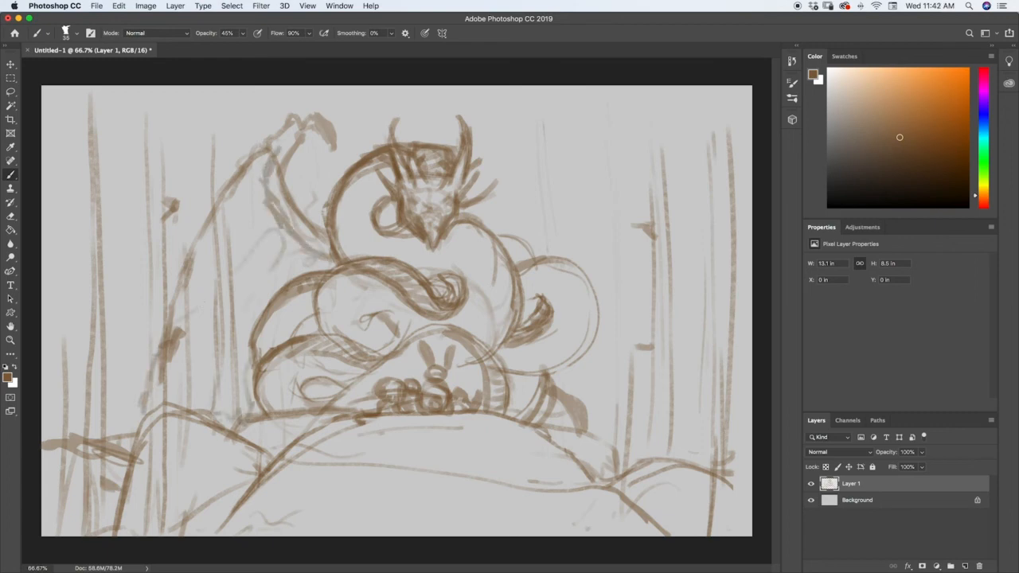
# - Thicken the left wing's arm, outline a matching right wing and reinforce the outer edges of both wings
pyautogui.moveTo(270, 188); pyautogui.dragTo(305, 261)
pyautogui.moveTo(296, 215)
pyautogui.mouseDown()
pyautogui.moveTo(321, 250)
pyautogui.moveTo(320, 266)
pyautogui.mouseUp()
pyautogui.moveTo(321, 260); pyautogui.dragTo(330, 269)
pyautogui.moveTo(322, 218); pyautogui.dragTo(331, 264)
pyautogui.moveTo(509, 242)
pyautogui.mouseDown()
pyautogui.moveTo(557, 193)
pyautogui.moveTo(526, 136)
pyautogui.moveTo(554, 119)
pyautogui.moveTo(618, 165)
pyautogui.moveTo(688, 245)
pyautogui.moveTo(716, 353)
pyautogui.moveTo(725, 441)
pyautogui.mouseUp()
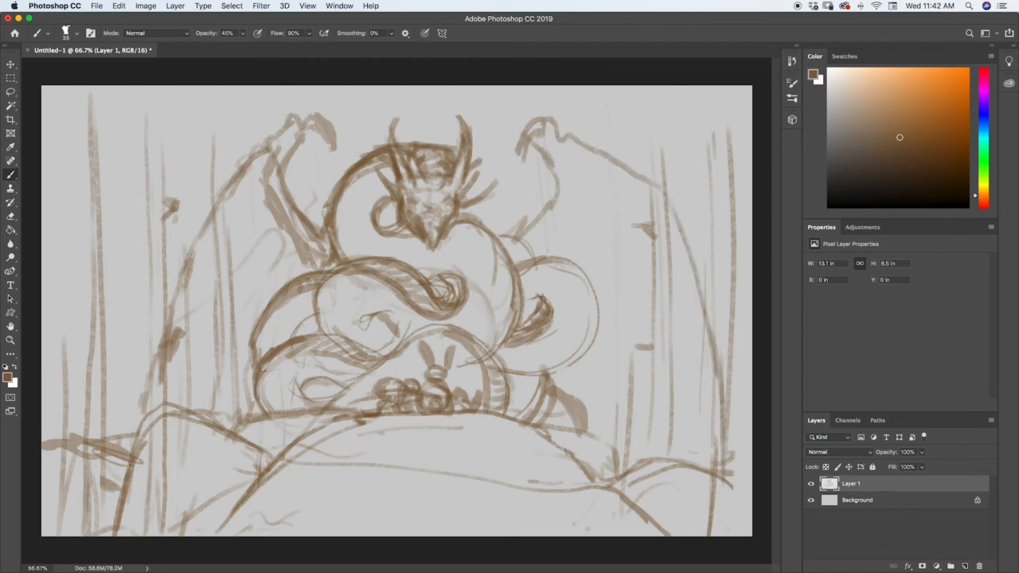
pyautogui.moveTo(278, 194)
pyautogui.mouseDown()
pyautogui.moveTo(282, 159)
pyautogui.moveTo(310, 123)
pyautogui.mouseUp()
pyautogui.moveTo(151, 422)
pyautogui.mouseDown()
pyautogui.moveTo(156, 310)
pyautogui.moveTo(248, 174)
pyautogui.mouseUp()
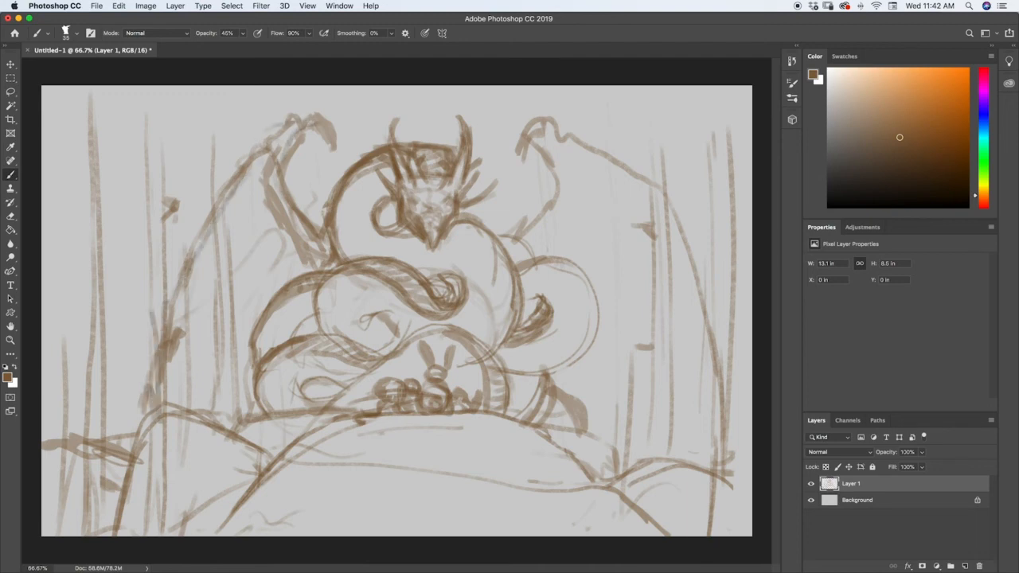
pyautogui.moveTo(670, 205); pyautogui.dragTo(691, 237)
pyautogui.moveTo(722, 371); pyautogui.dragTo(717, 403)
# - Check the winged composition at thumbnail size and undo all the wing strokes
pyautogui.press('super+minus')
pyautogui.press('super+minus')
pyautogui.press('super+minus')
pyautogui.press('super+minus')
pyautogui.press('super+minus')
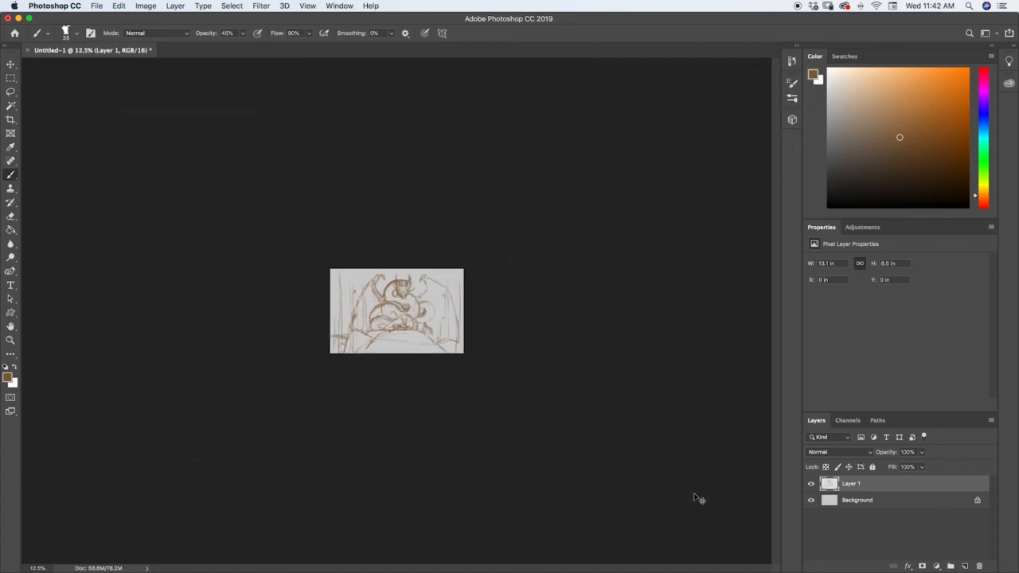
pyautogui.press('super+minus')
pyautogui.press('super+plus')
pyautogui.press('super+z')
pyautogui.press('super+z')
pyautogui.press('super+z')
pyautogui.press('super+z')
pyautogui.press('super+z')
pyautogui.press('super+z')
pyautogui.press('super+z')
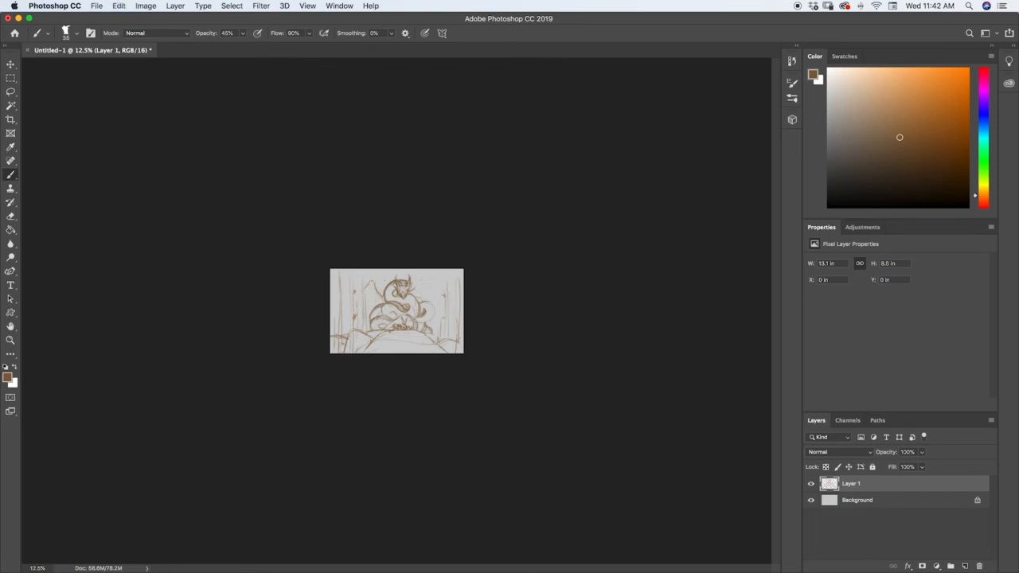
pyautogui.press('super+z')
# - Select the whole sketch on Layer 1, move it slightly left with Free Transform, and return to the brush
pyautogui.click(10, 78)
pyautogui.moveTo(322, 263)
pyautogui.mouseDown()
pyautogui.moveTo(363, 368)
pyautogui.moveTo(469, 375)
pyautogui.mouseUp()
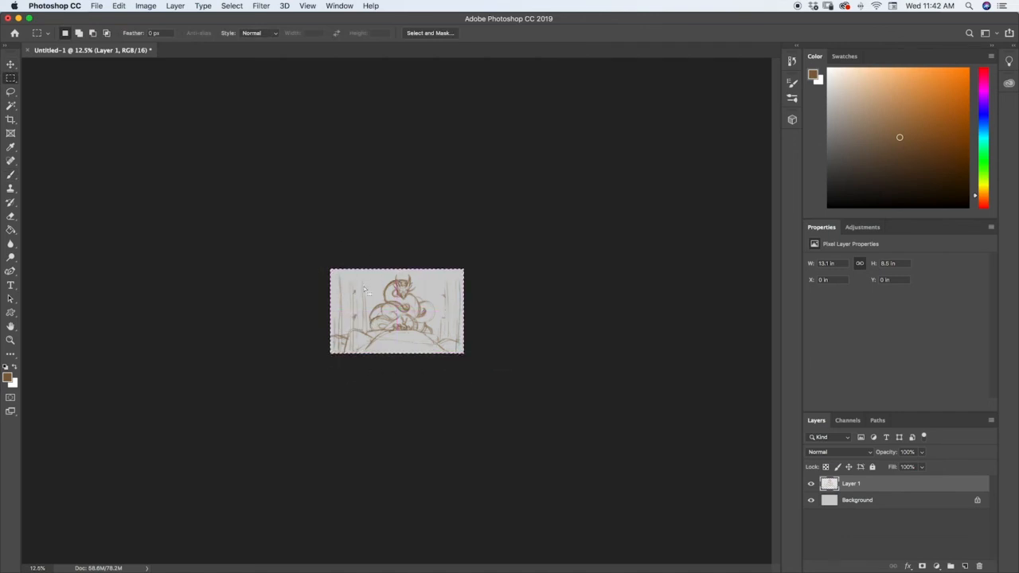
pyautogui.press('super+t')
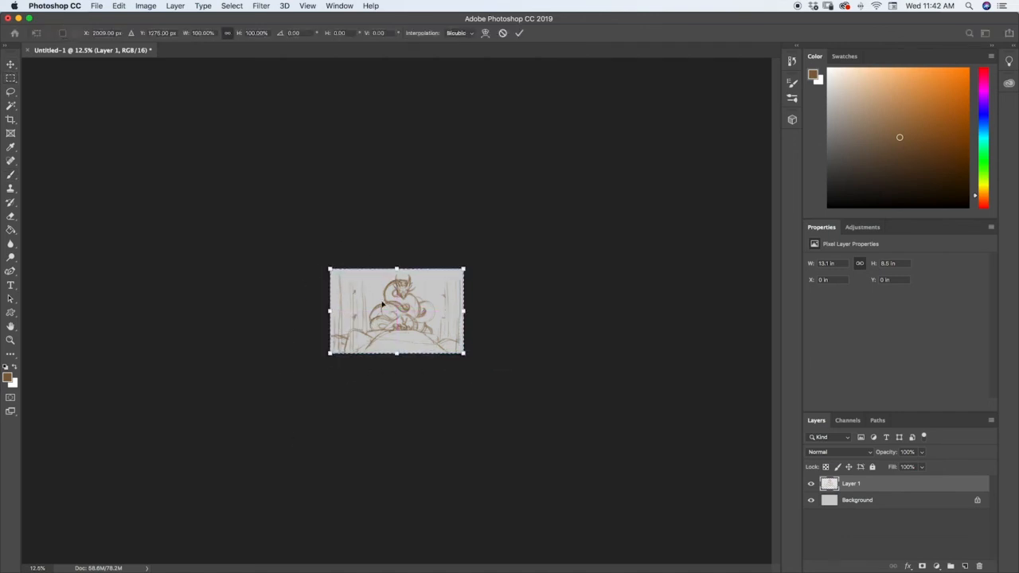
pyautogui.moveTo(376, 303); pyautogui.dragTo(371, 303)
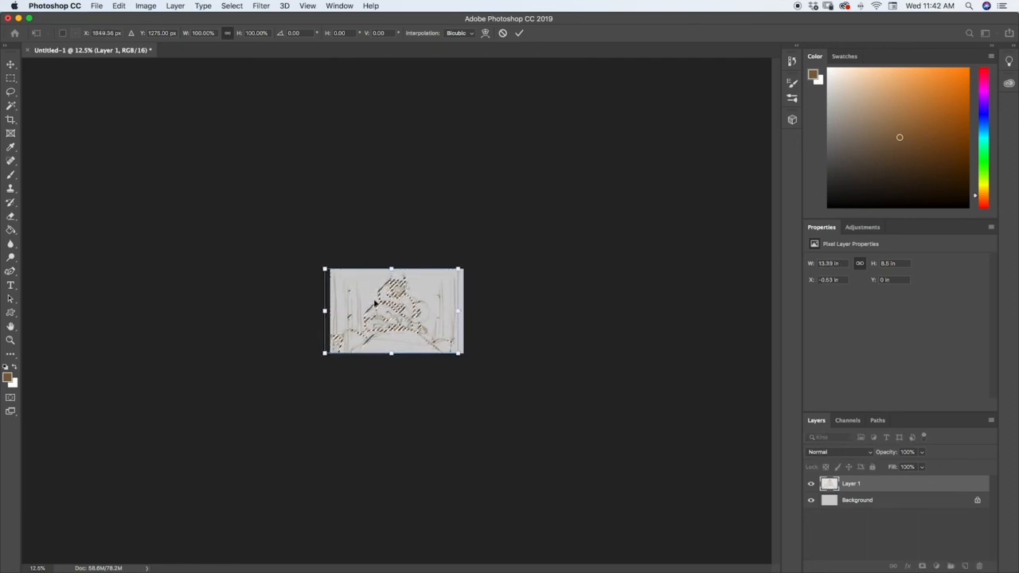
pyautogui.press('Return')
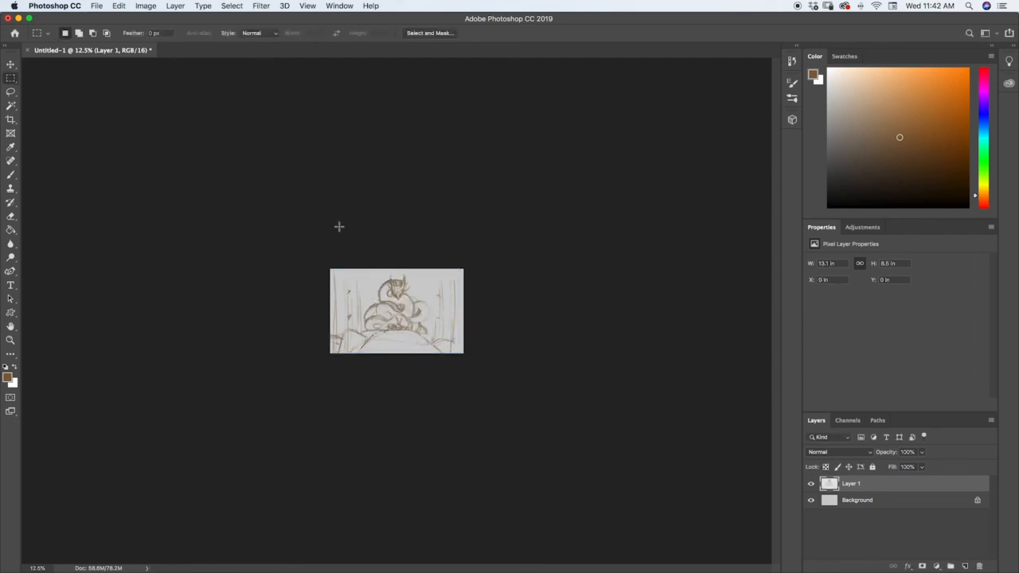
pyautogui.click(11, 174)
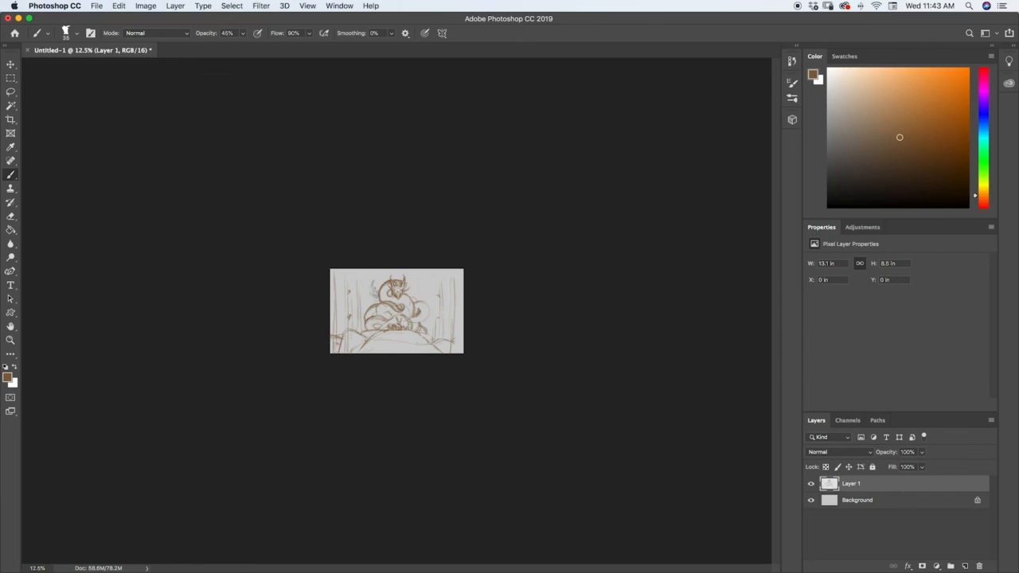
# - Try a pair of wings around the serpent directly on Layer 1 at thumbnail size, and undo them
pyautogui.moveTo(360, 288)
pyautogui.mouseDown()
pyautogui.moveTo(375, 274)
pyautogui.moveTo(366, 283)
pyautogui.mouseUp()
pyautogui.moveTo(347, 334); pyautogui.dragTo(346, 308)
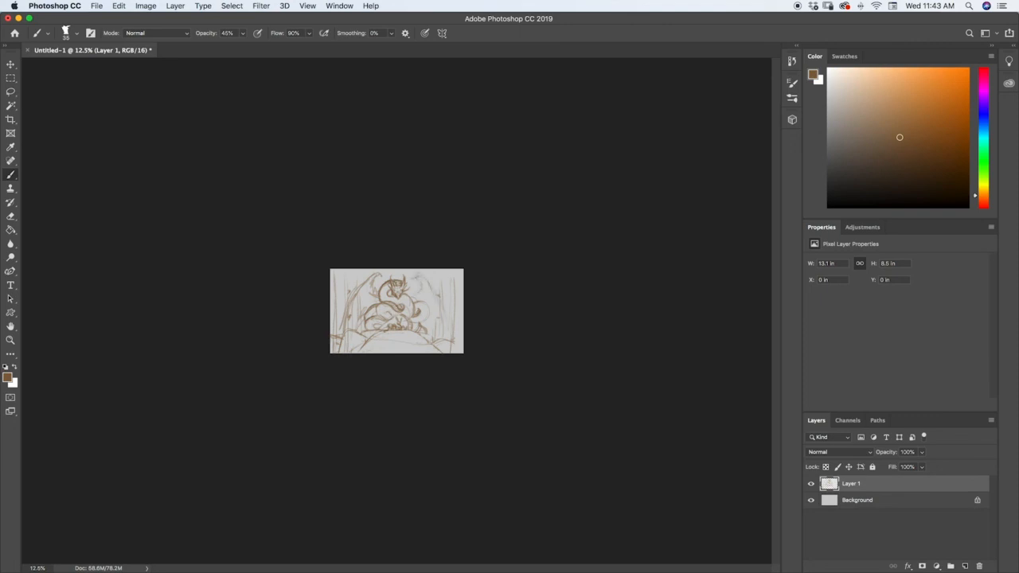
pyautogui.moveTo(449, 318); pyautogui.dragTo(447, 338)
pyautogui.press('super+z')
pyautogui.press('super+z')
pyautogui.press('super+z')
pyautogui.press('super+z')
pyautogui.press('super+z')
pyautogui.press('super+z')
pyautogui.press('super+z')
pyautogui.press('super+z')
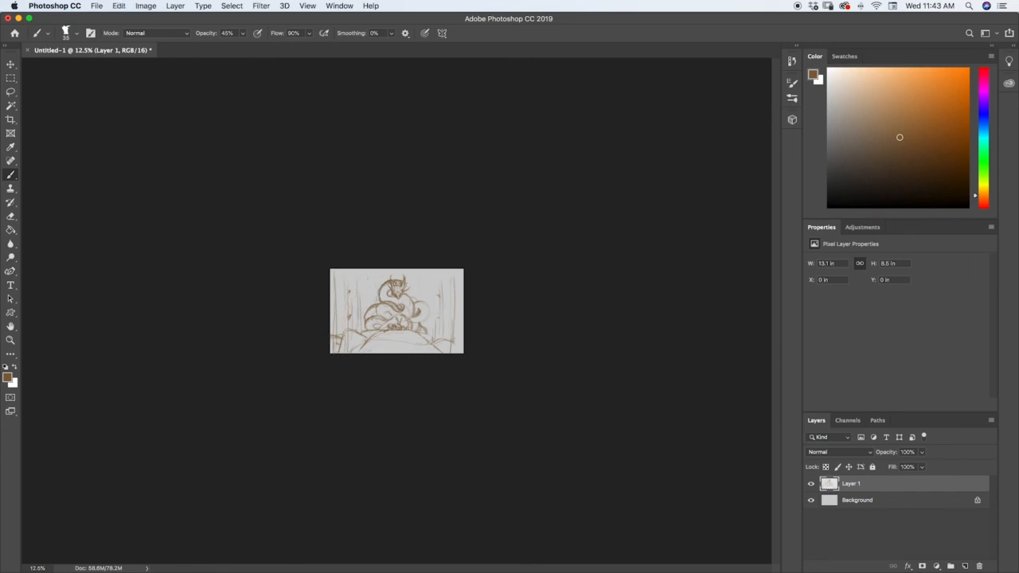
# - Create a new layer and sketch a pair of narrow, drooping wings on both sides of the serpent
pyautogui.click(963, 566)
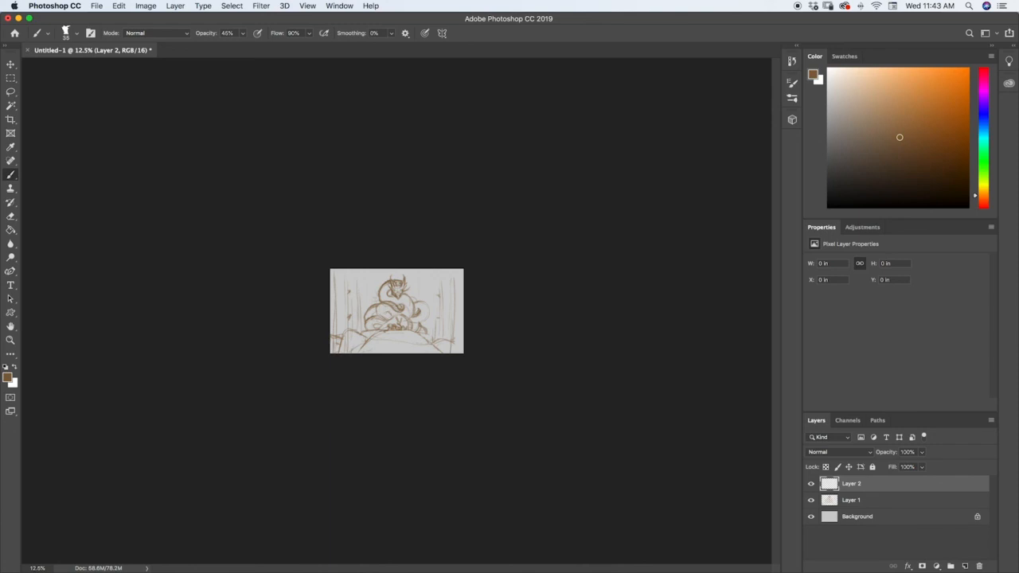
pyautogui.moveTo(374, 283); pyautogui.dragTo(370, 288)
pyautogui.press('super+z')
pyautogui.moveTo(374, 275); pyautogui.dragTo(351, 329)
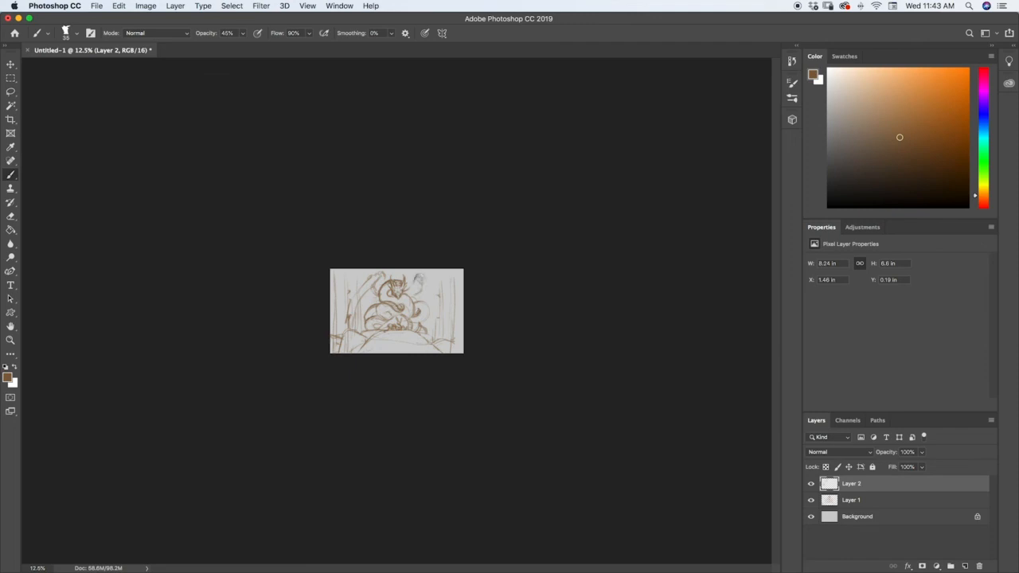
pyautogui.moveTo(443, 307); pyautogui.dragTo(449, 340)
pyautogui.moveTo(431, 291); pyautogui.dragTo(438, 342)
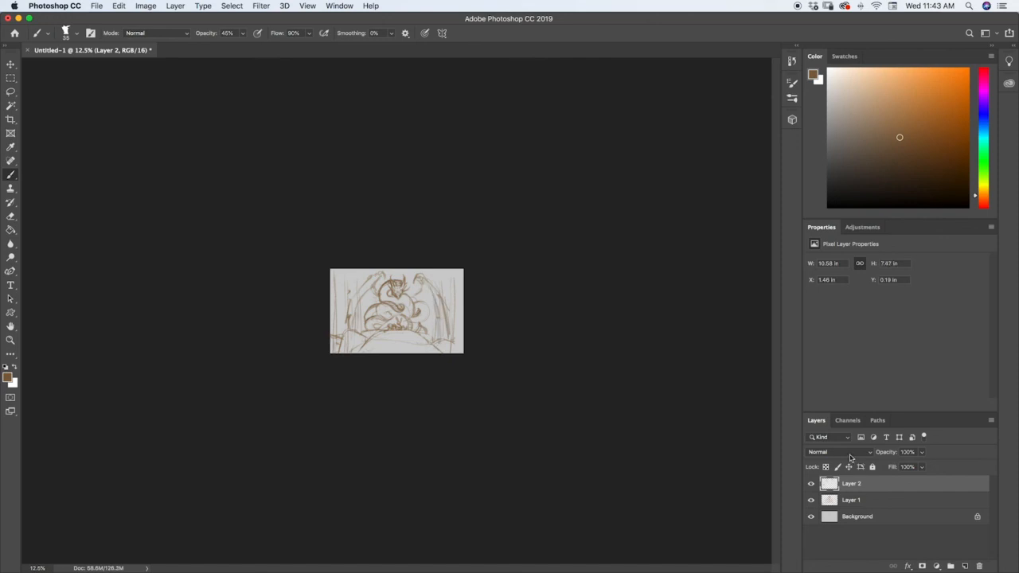
# - Hide Layer 2, add another new layer and sketch a wider pair of wings reaching toward the canvas edges
pyautogui.click(810, 483)
pyautogui.click(964, 565)
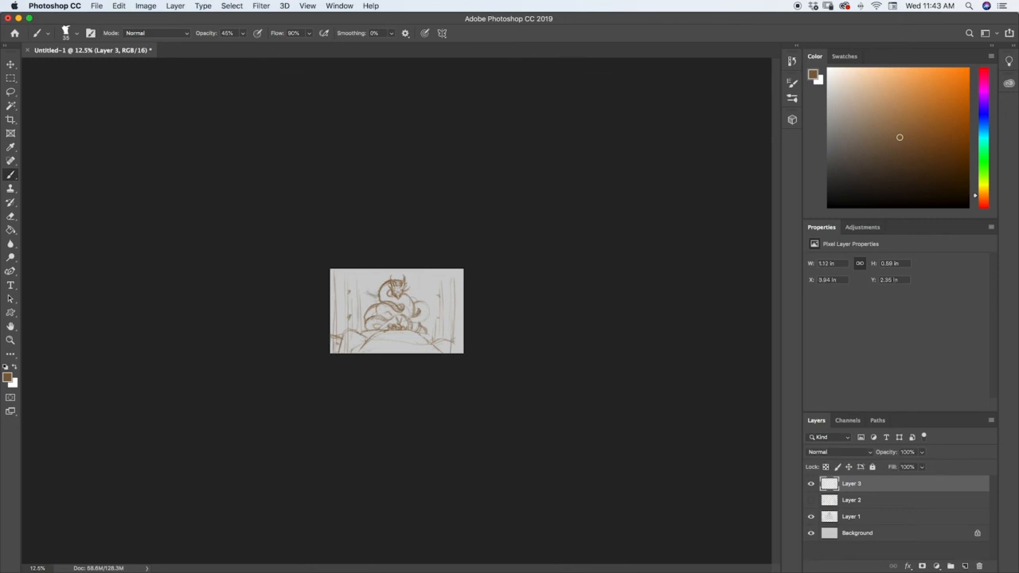
pyautogui.moveTo(365, 286); pyautogui.dragTo(365, 292)
pyautogui.moveTo(362, 275); pyautogui.dragTo(333, 325)
pyautogui.moveTo(415, 276); pyautogui.dragTo(453, 335)
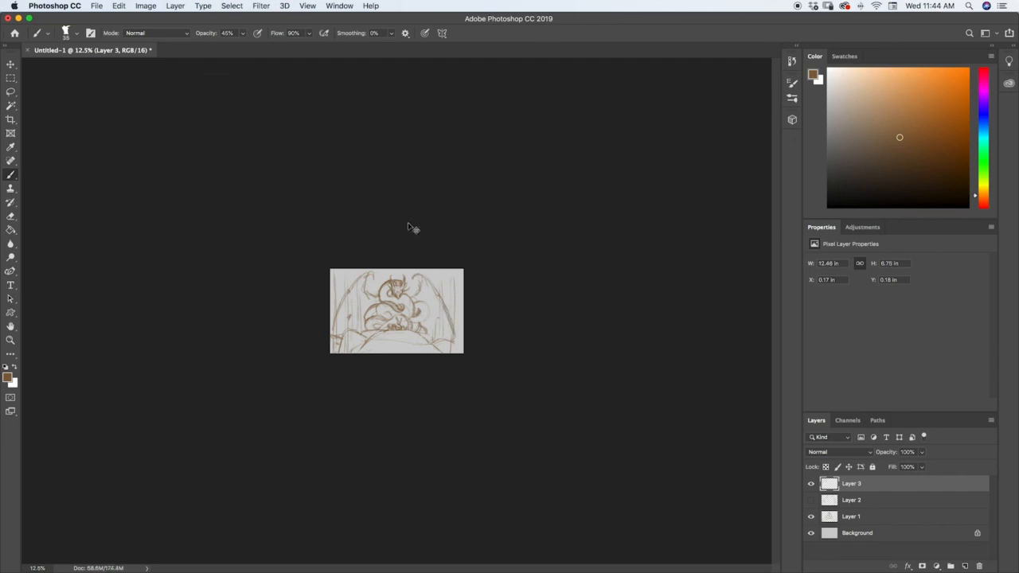
# - Compare the two wing versions by toggling Layer 2 and Layer 3, leaving only the wide wings on Layer 3 shown
pyautogui.press('super+equal')
pyautogui.press('super+equal')
pyautogui.press('super+equal')
pyautogui.press('super+equal')
pyautogui.press('super+equal')
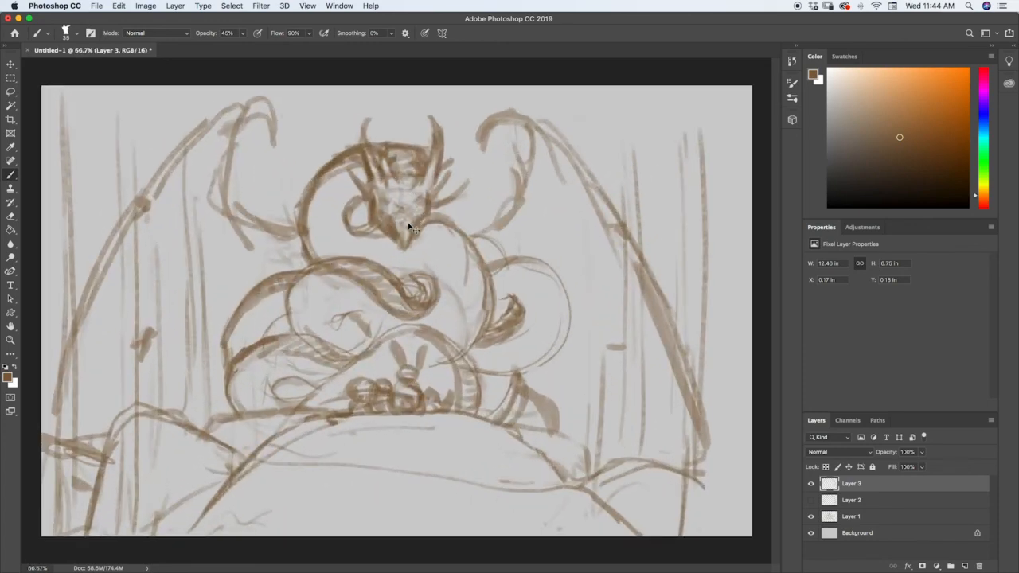
pyautogui.press('super+minus')
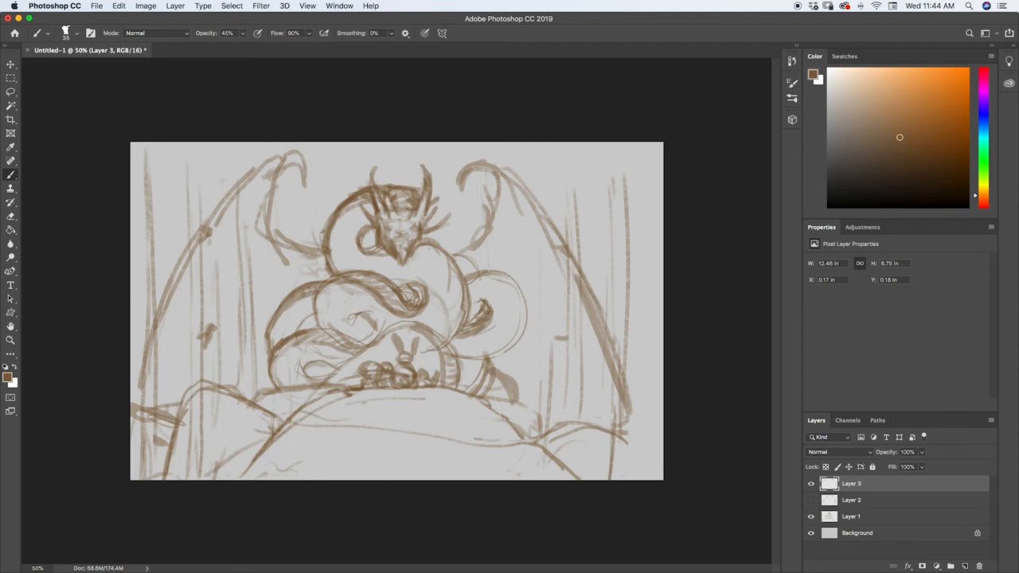
pyautogui.click(810, 483)
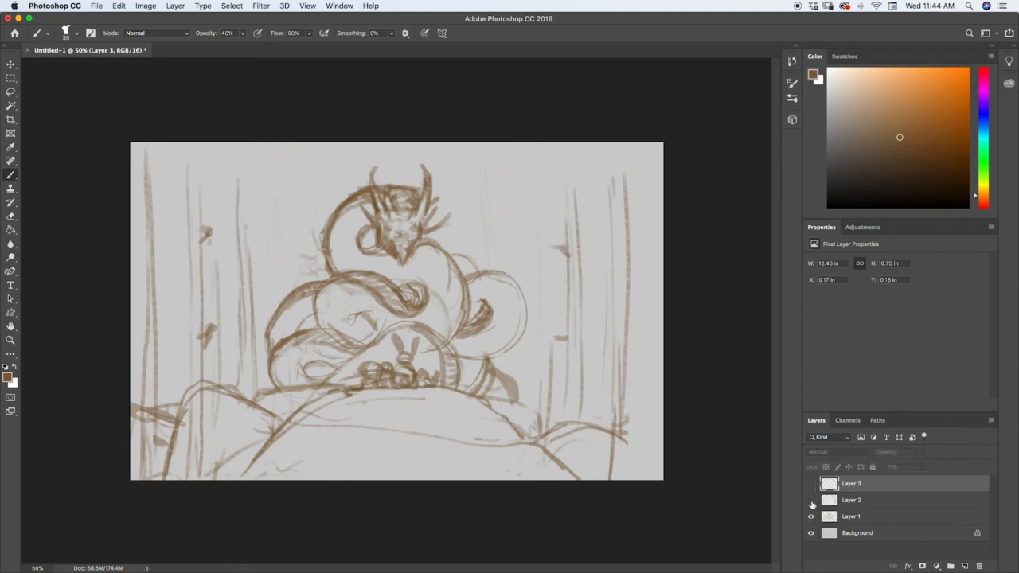
pyautogui.click(810, 500)
pyautogui.click(811, 502)
pyautogui.click(810, 483)
pyautogui.click(809, 485)
pyautogui.click(810, 484)
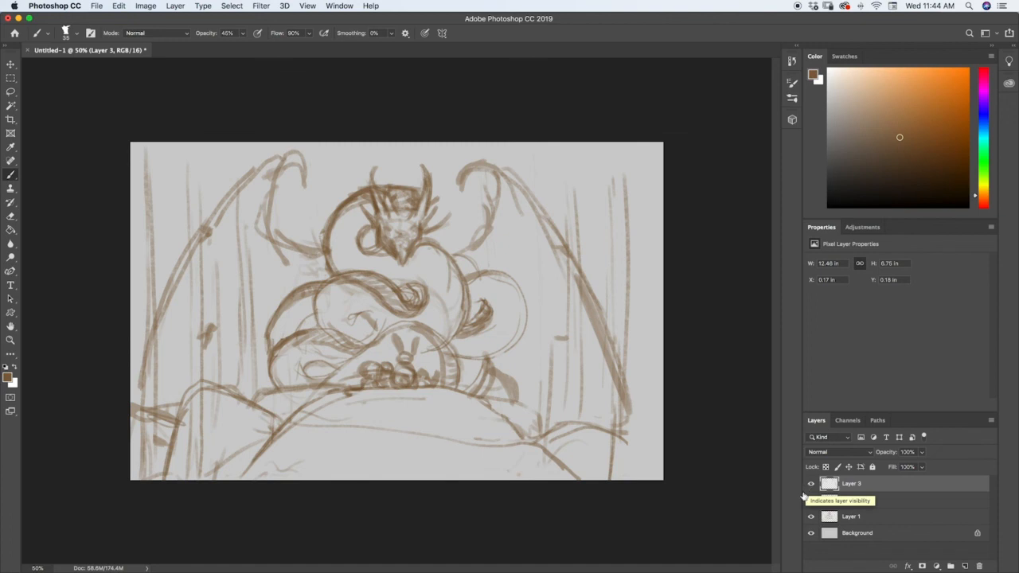
pyautogui.press('super+minus')
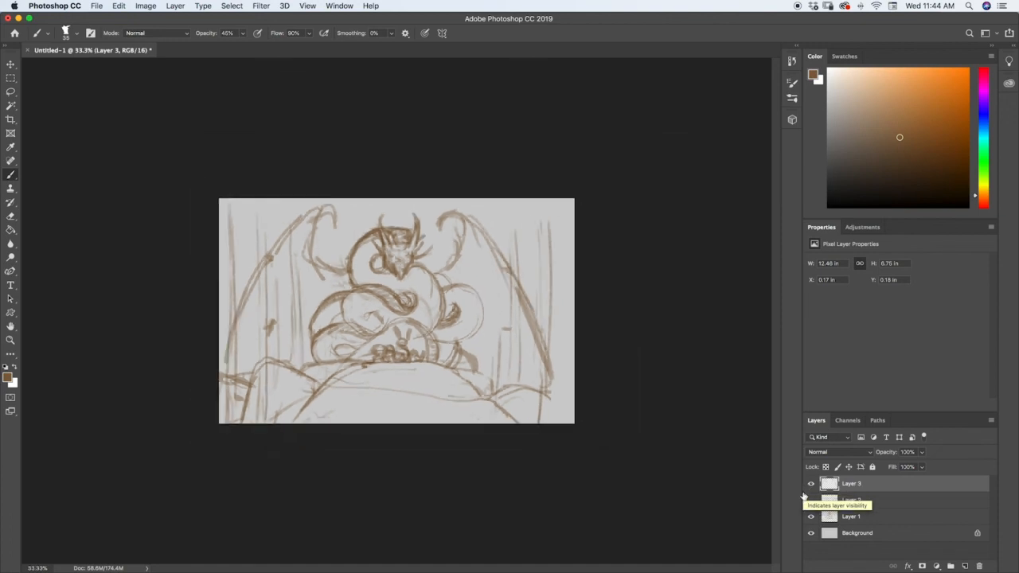